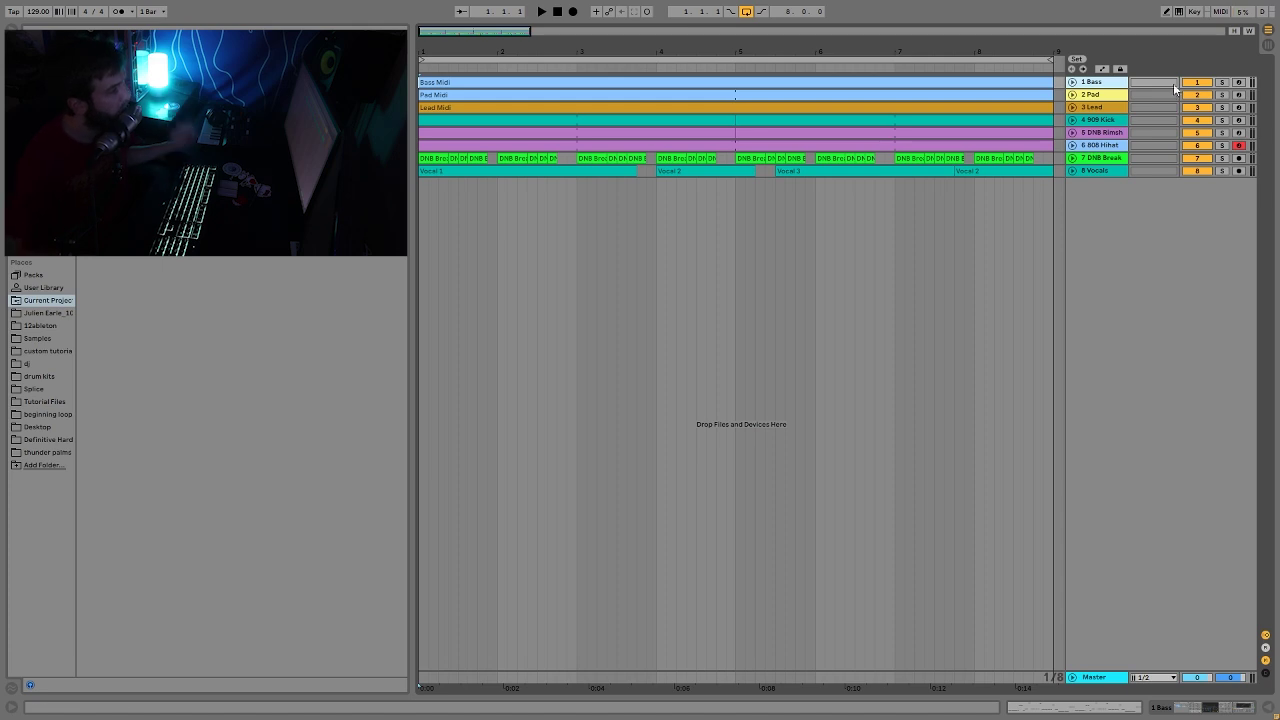
Step: Unfold and solo the Bass track, play it back, and open the Bass Midi clip
click(1072, 82)
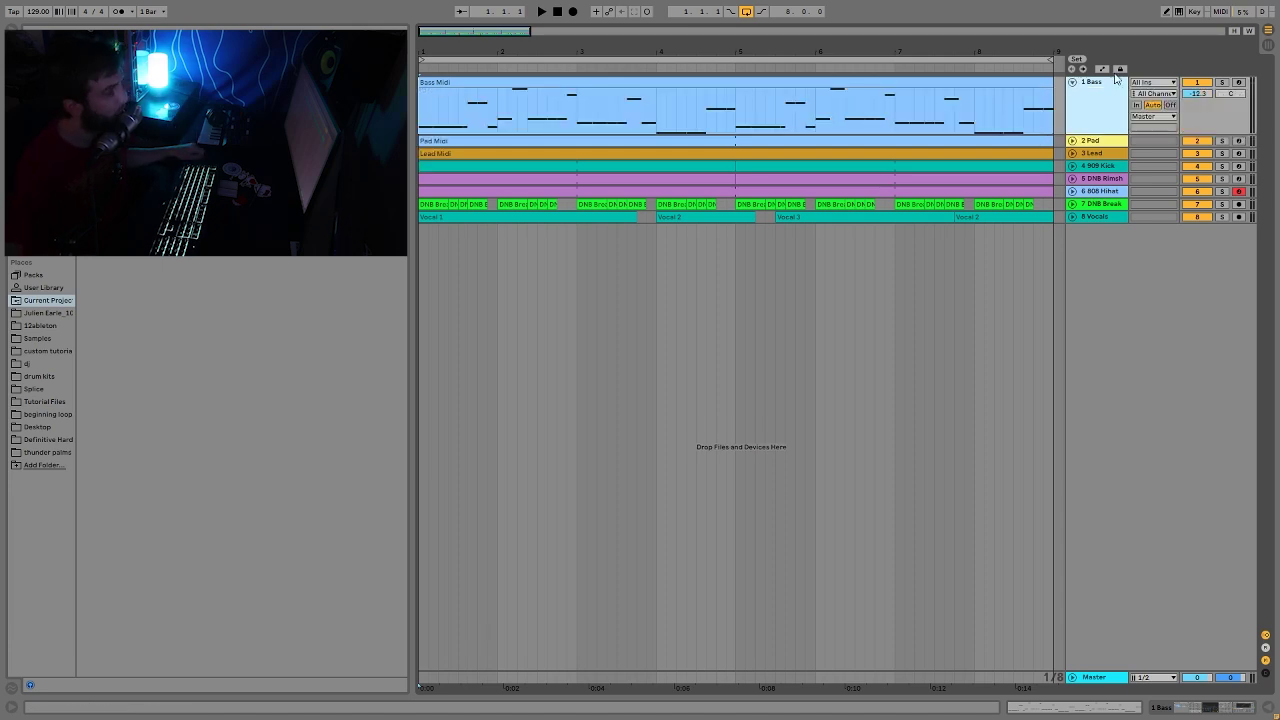
click(1221, 82)
key(space)
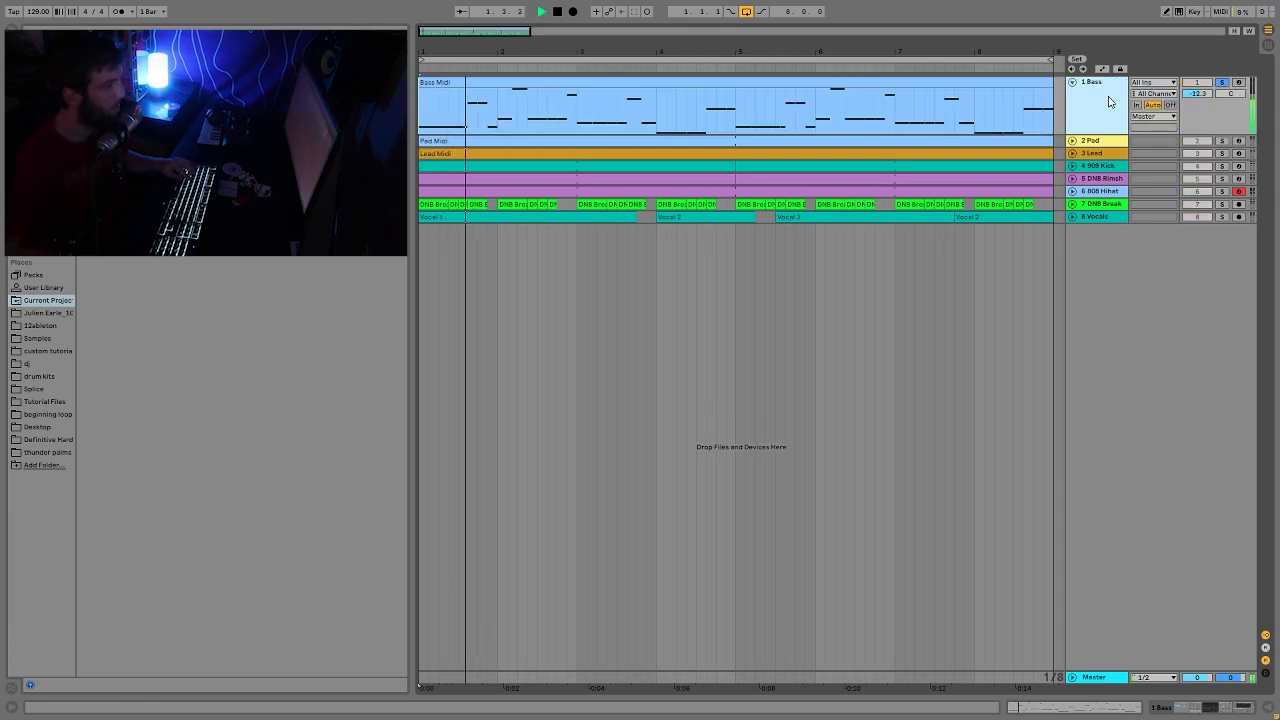
click(668, 83)
double_click(668, 83)
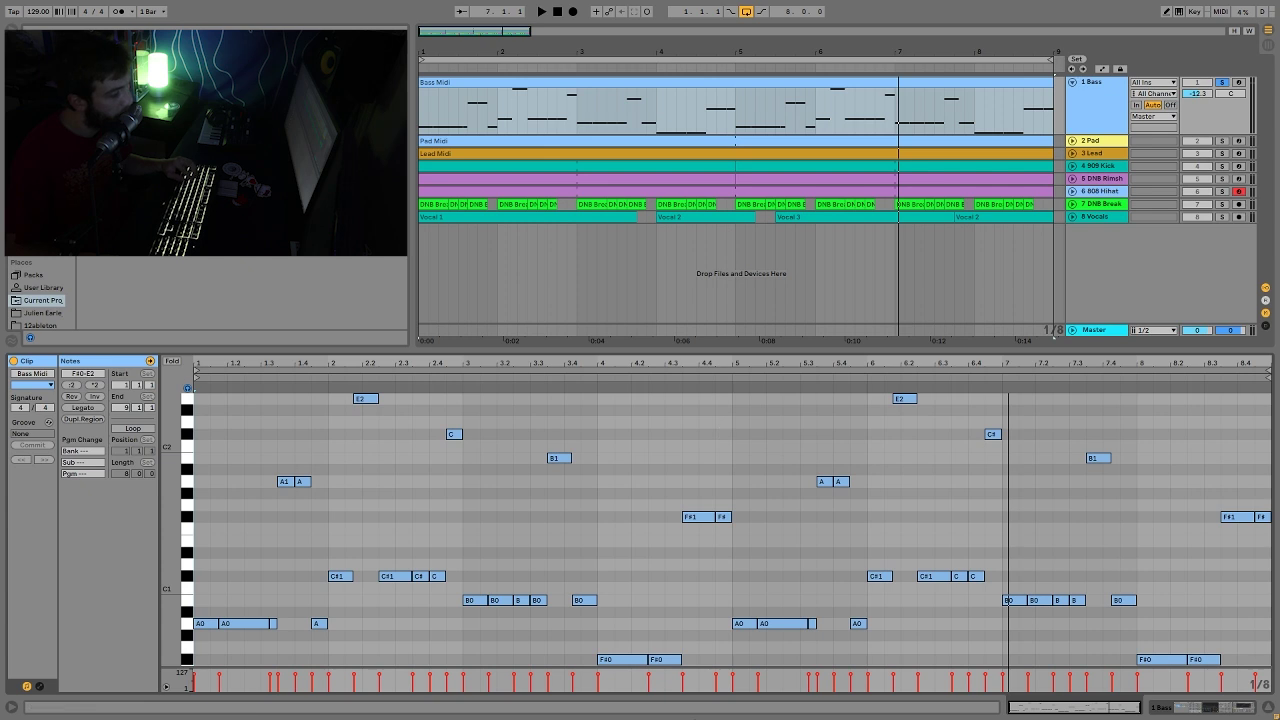
Step: Move the E2 note in bar 2 of the Bass Midi clip down an octave and back up again
click(370, 402)
key(shift+Down)
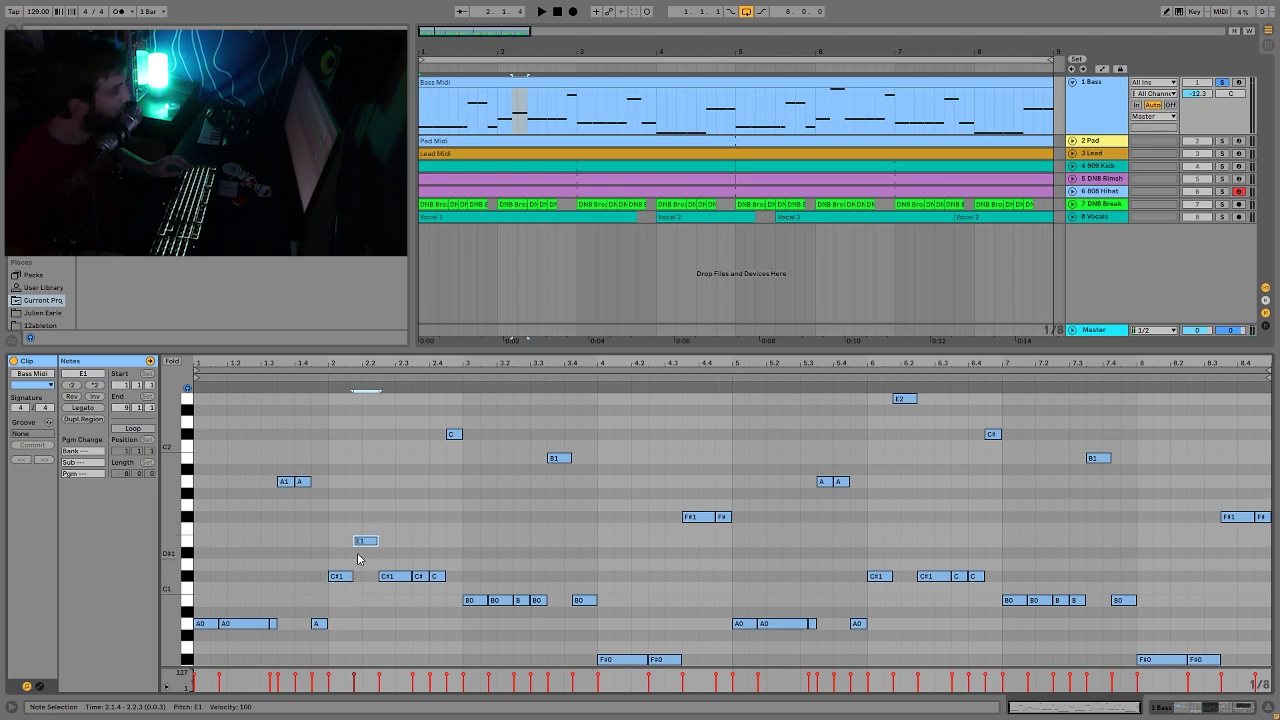
key(shift+Up)
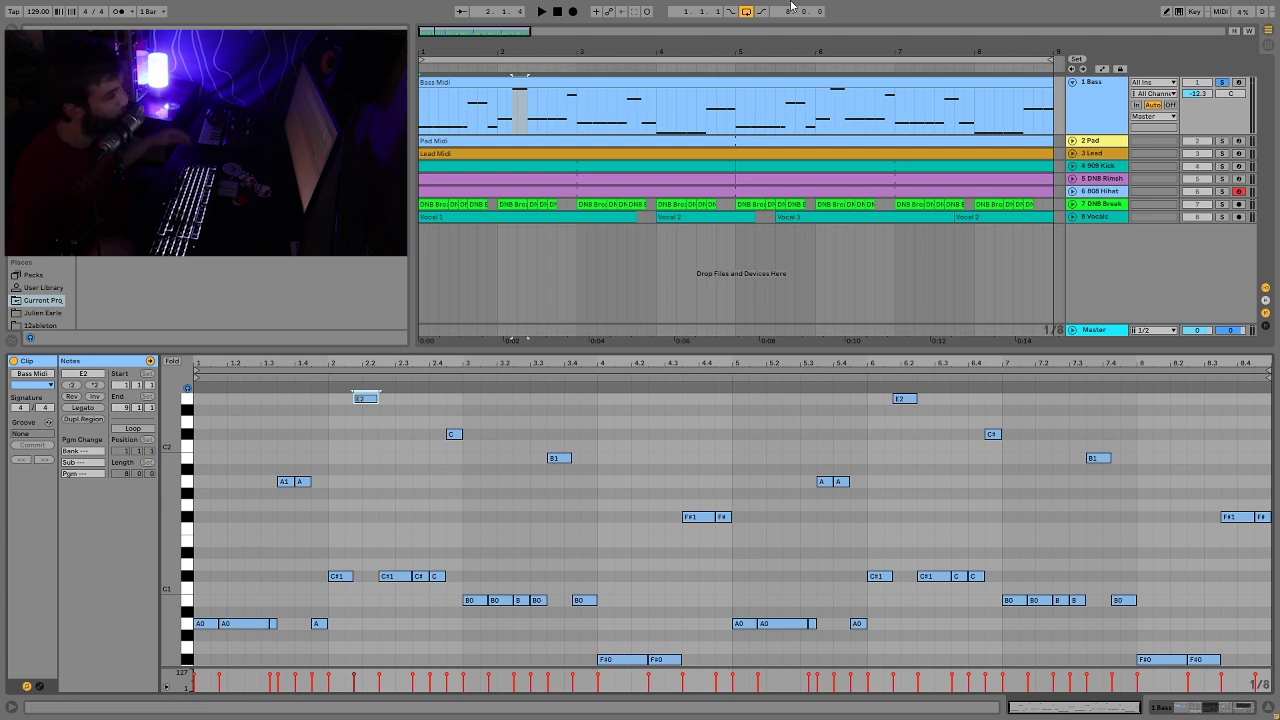
Step: Solo the 909 Kick together with the Bass and listen to the two tracks
click(1221, 166)
key(space)
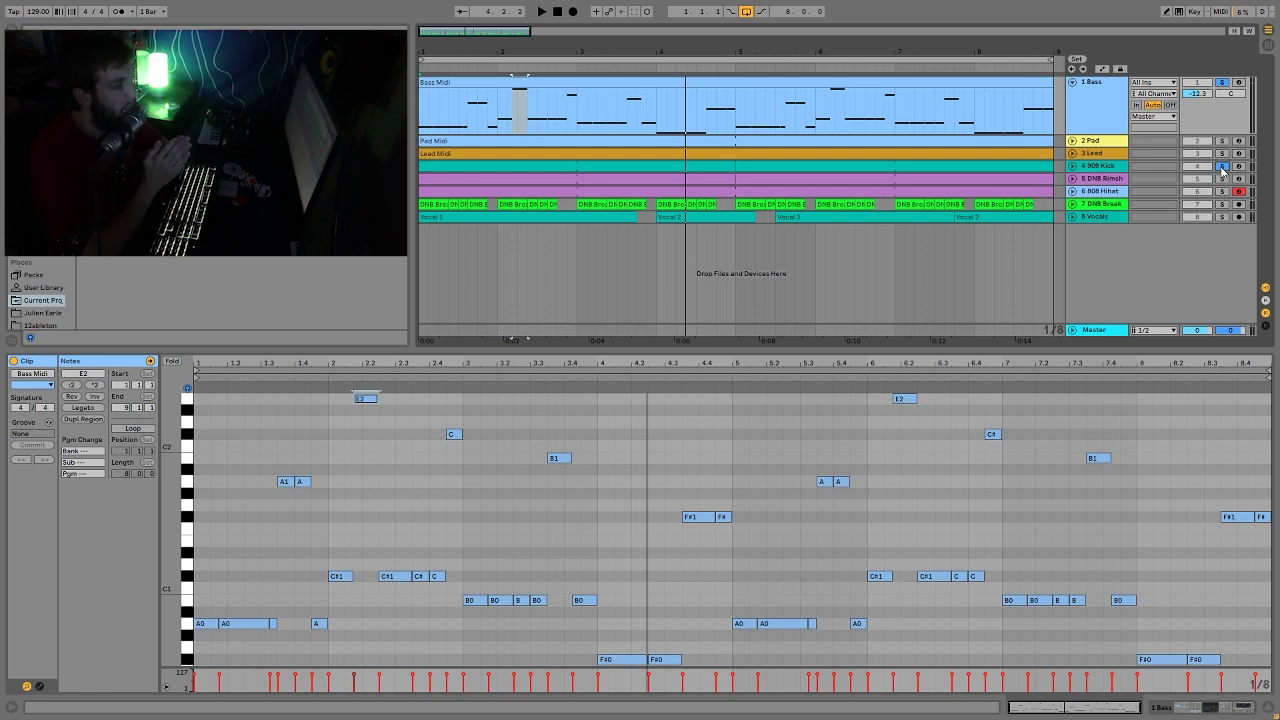
key(space)
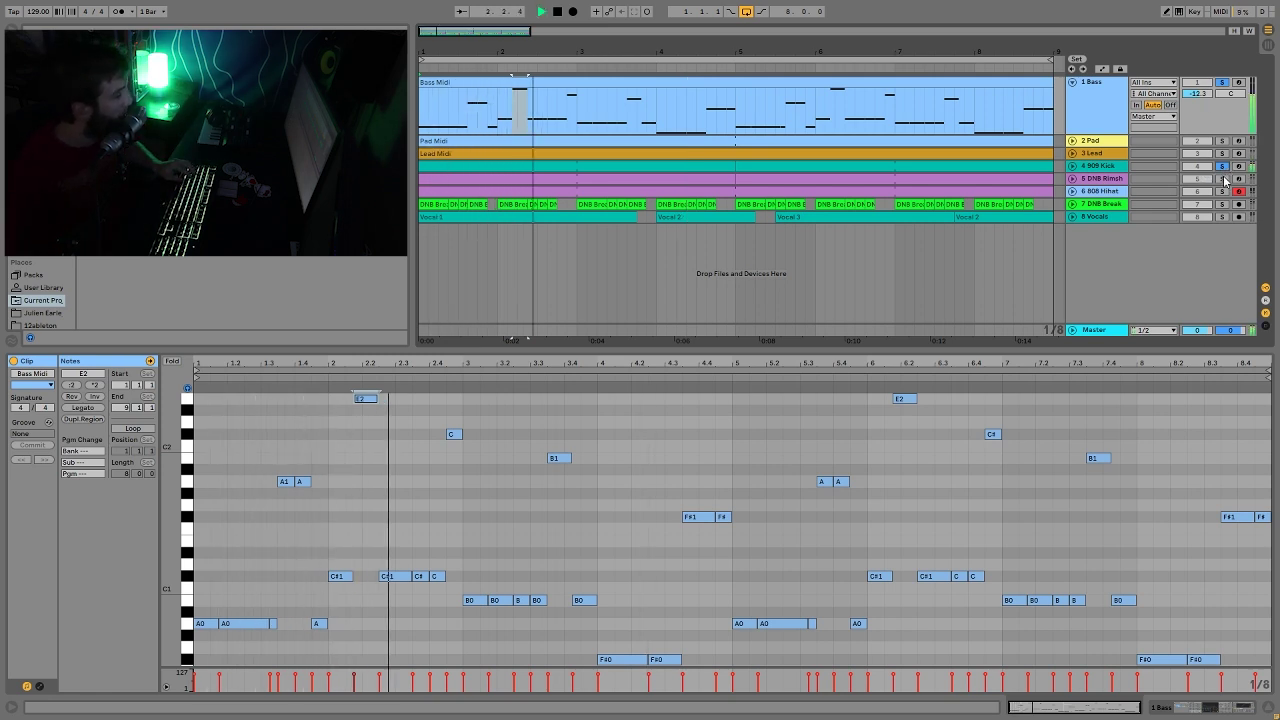
key(space)
Step: Show the Bass track's devices and listen to the Operator chain of its Instrument Rack in solo
click(1103, 90)
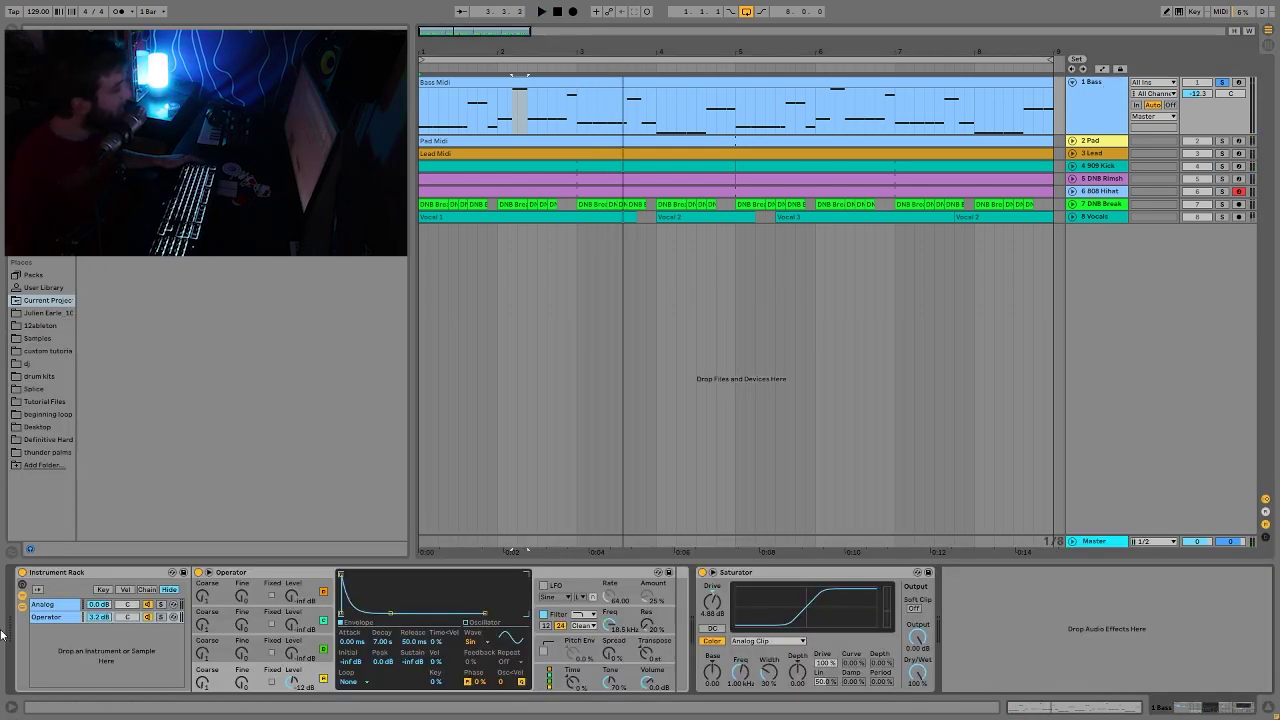
click(161, 618)
key(space)
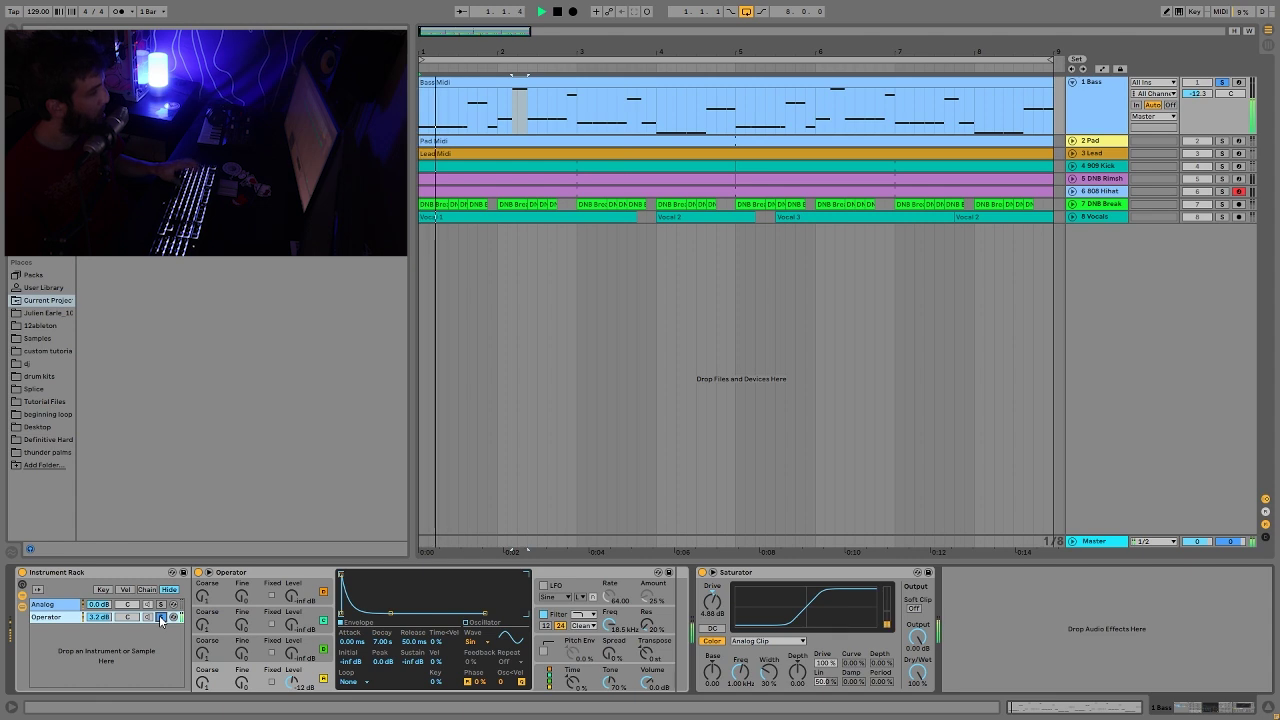
key(space)
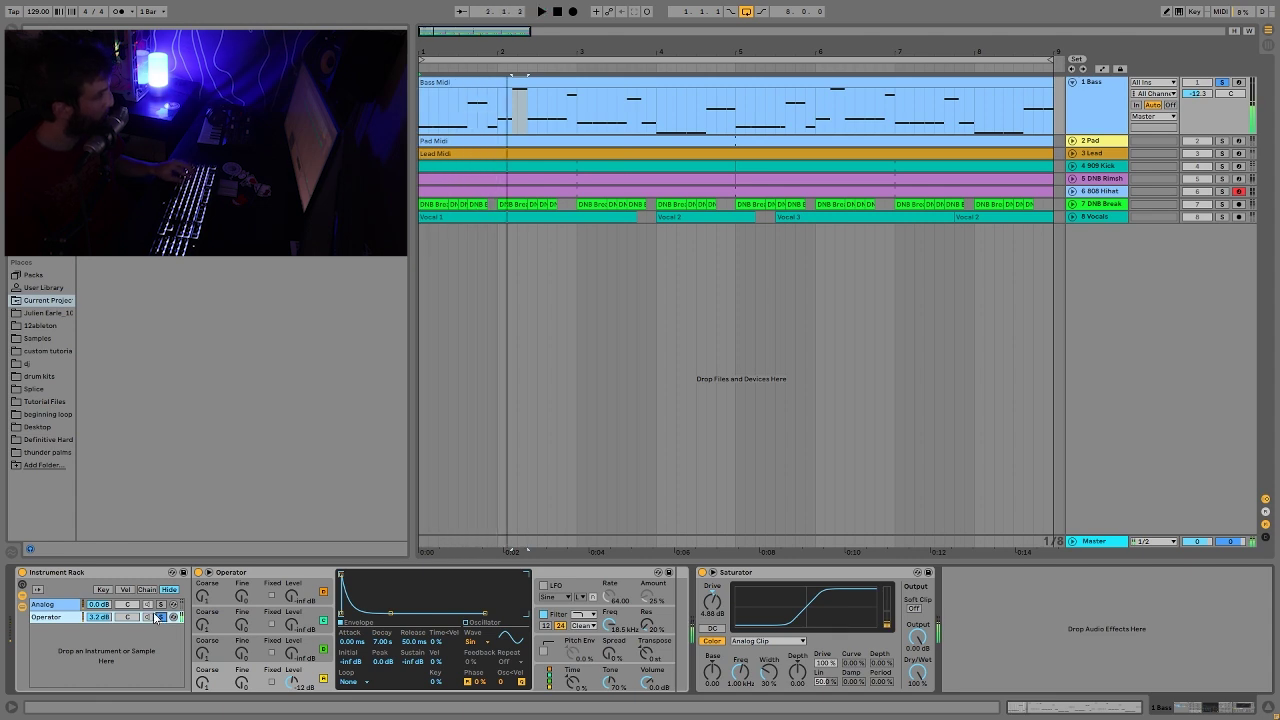
Step: Solo the rack's Analog chain instead and listen to it
click(161, 605)
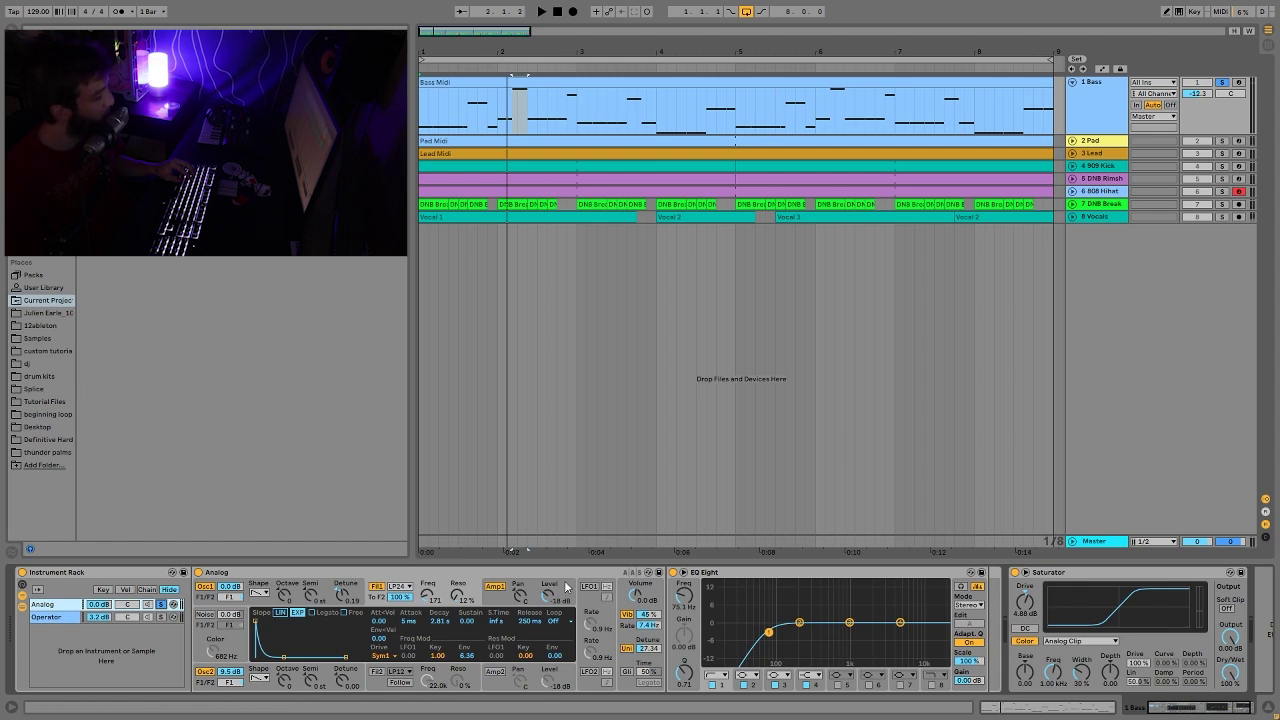
key(space)
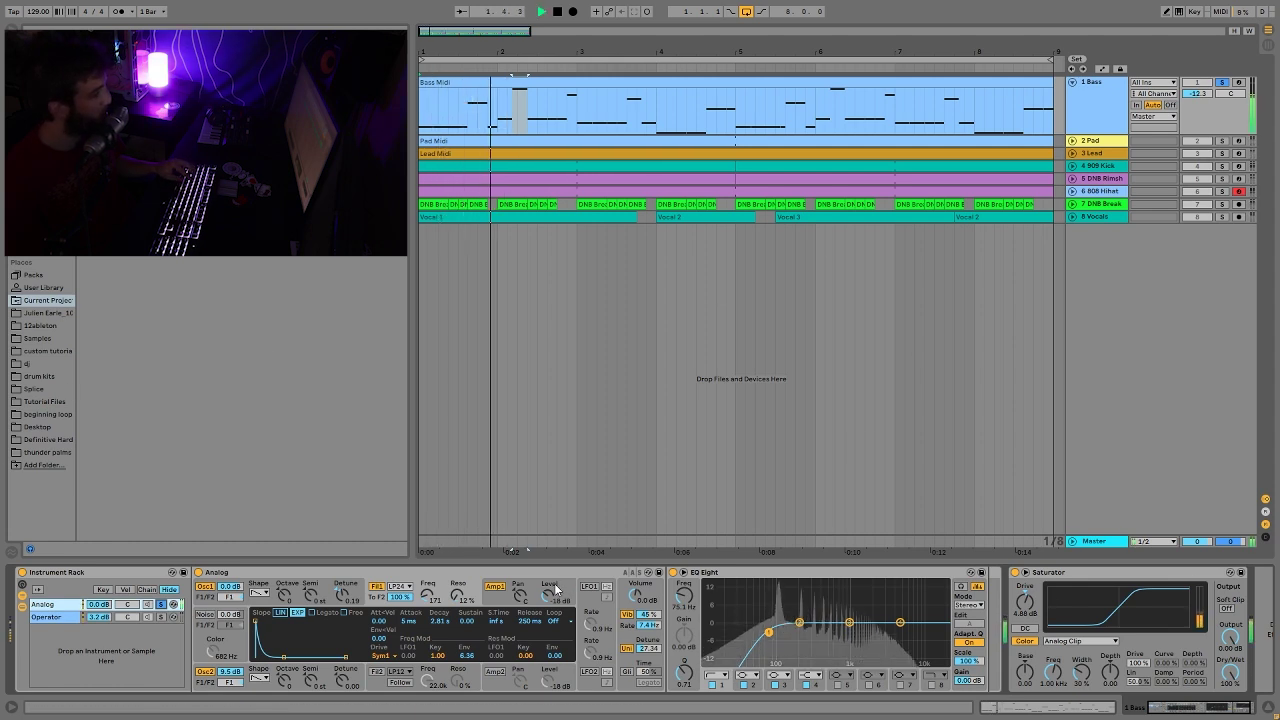
key(space)
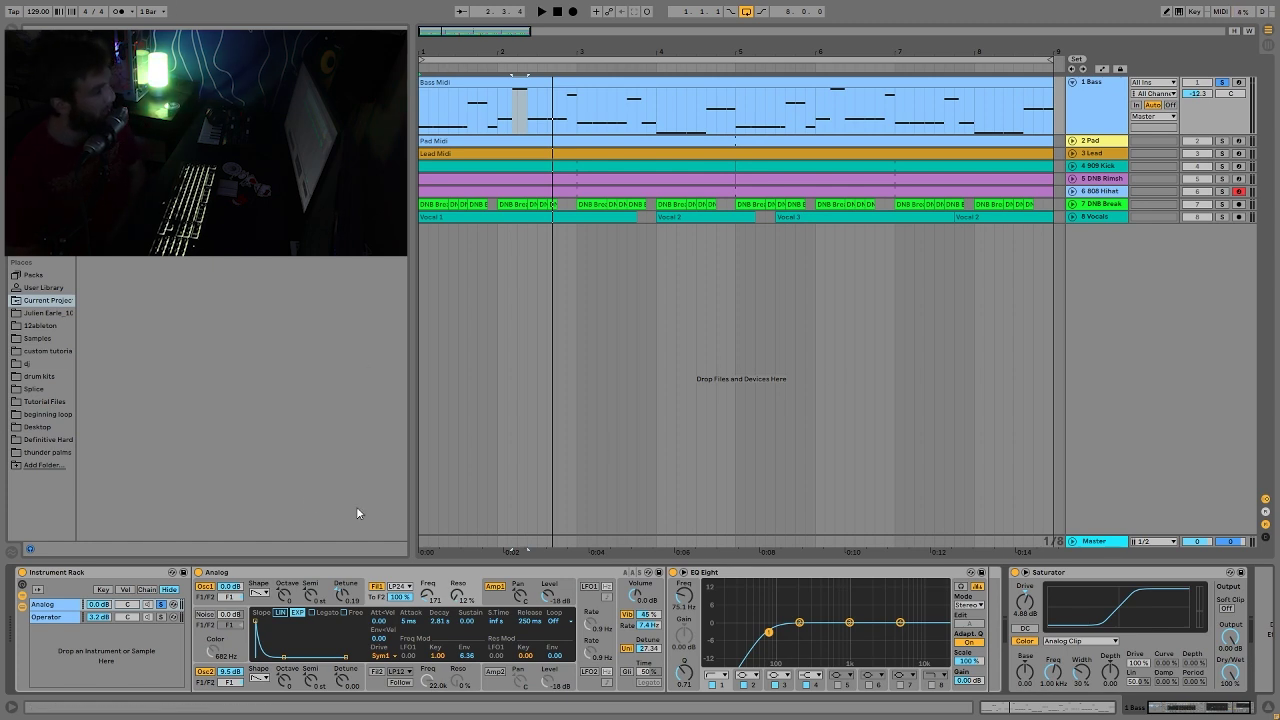
Step: Select the Bass Midi clip and replay it from bar 1 to hear the soloed Analog chain with its Fil1 envelope settings
click(464, 83)
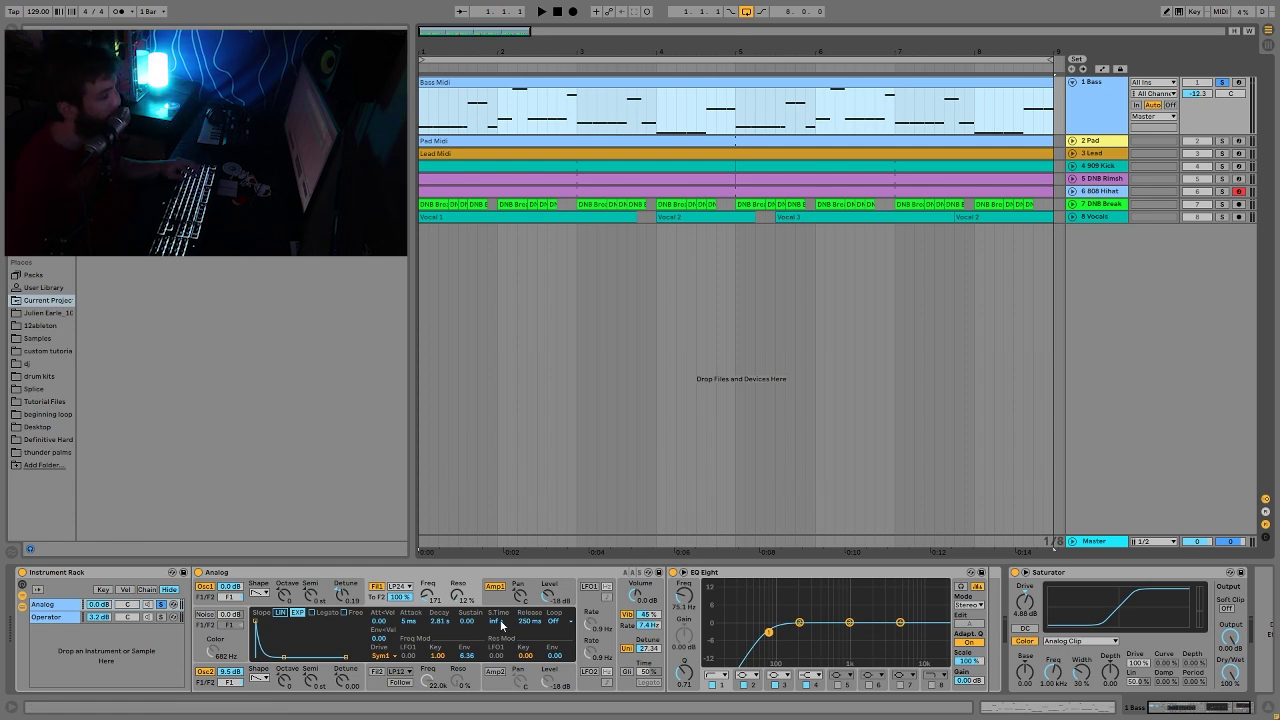
key(space)
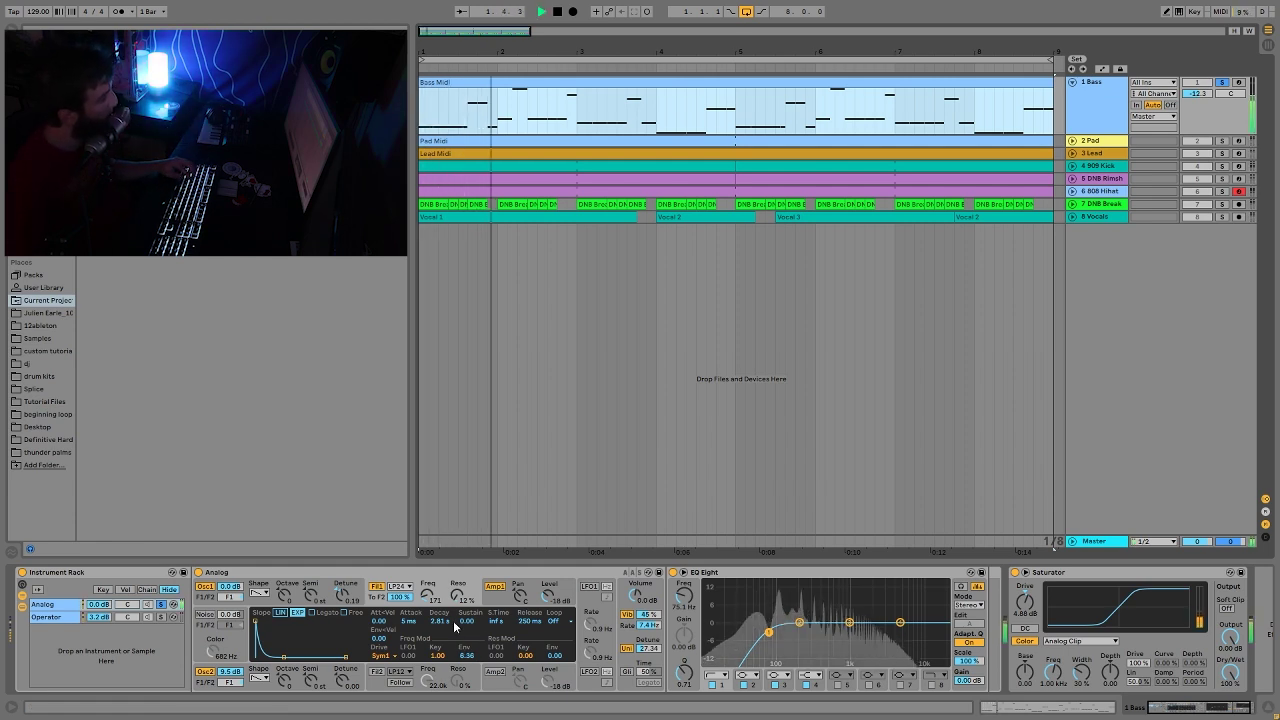
key(space)
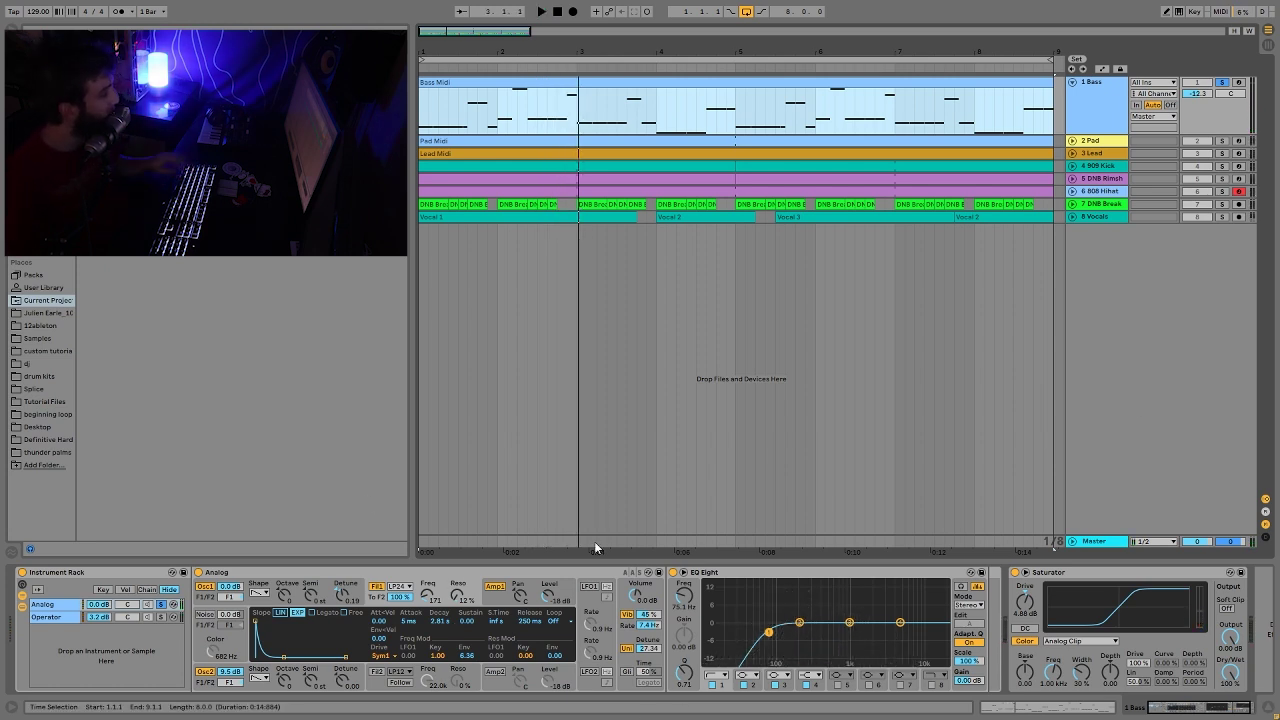
key(space)
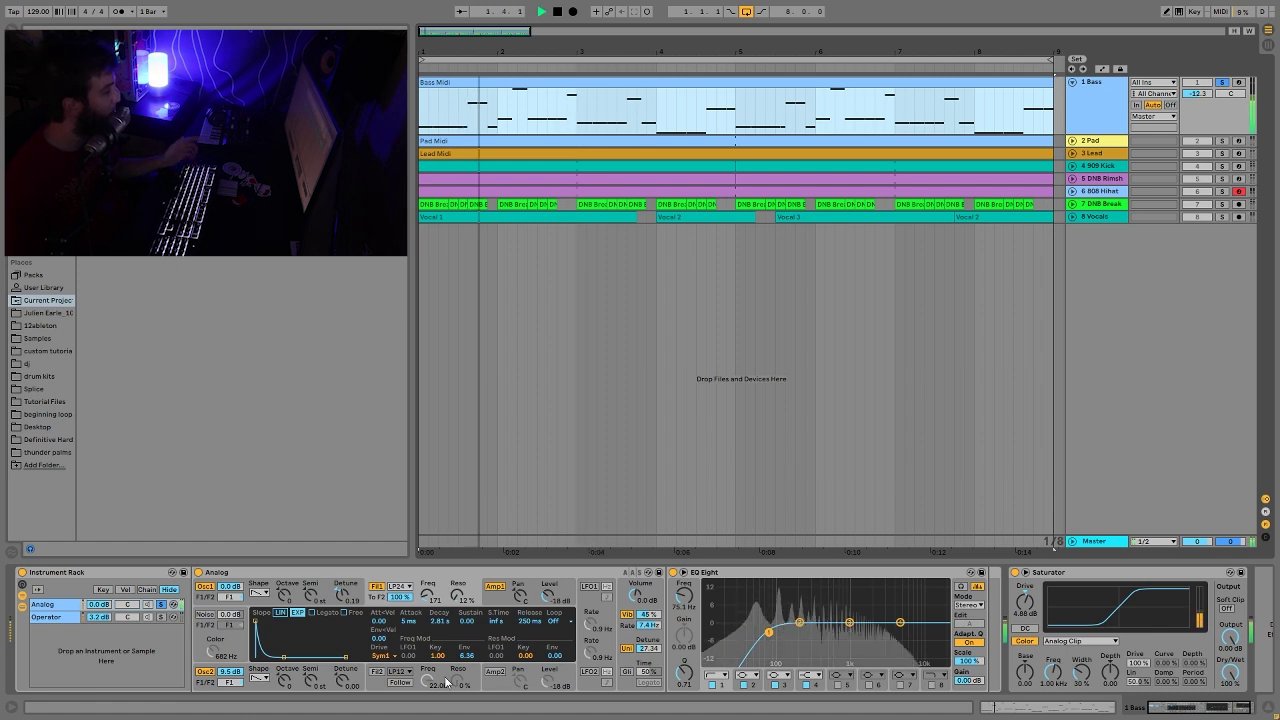
key(space)
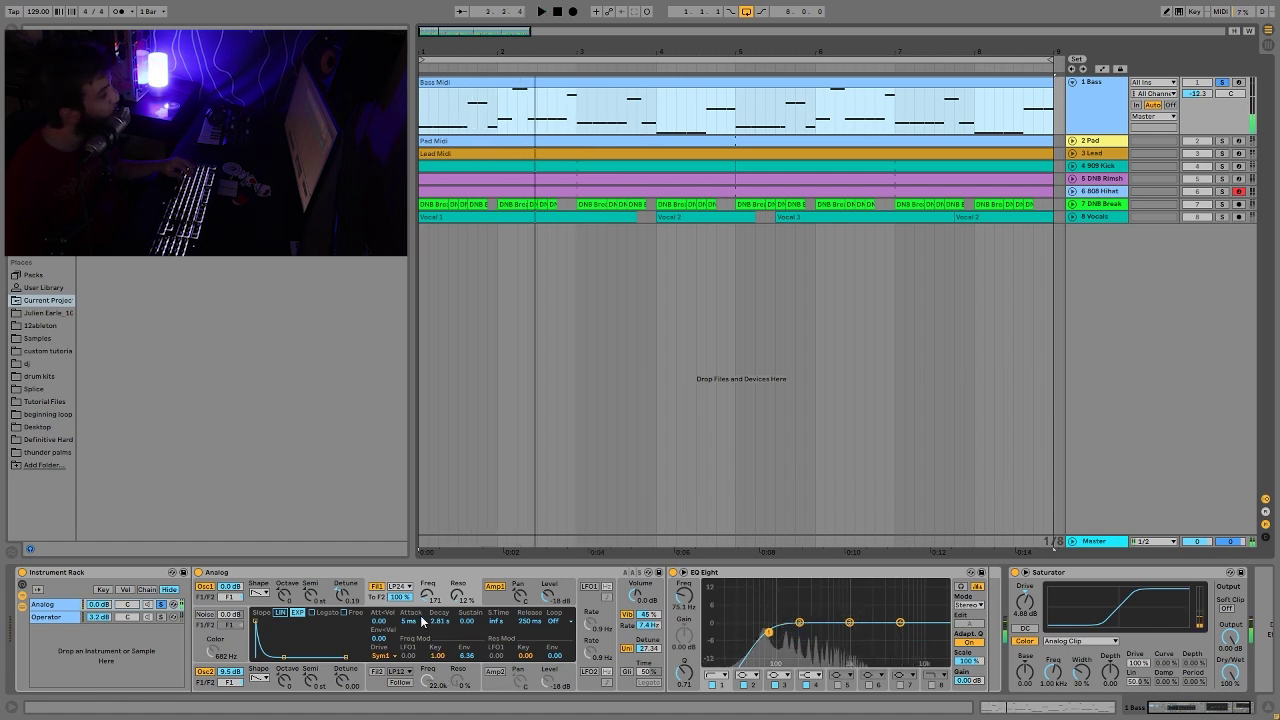
Step: Examine Analog's amplifier envelope and global settings, and compare the bass sound with unison off and on
click(485, 605)
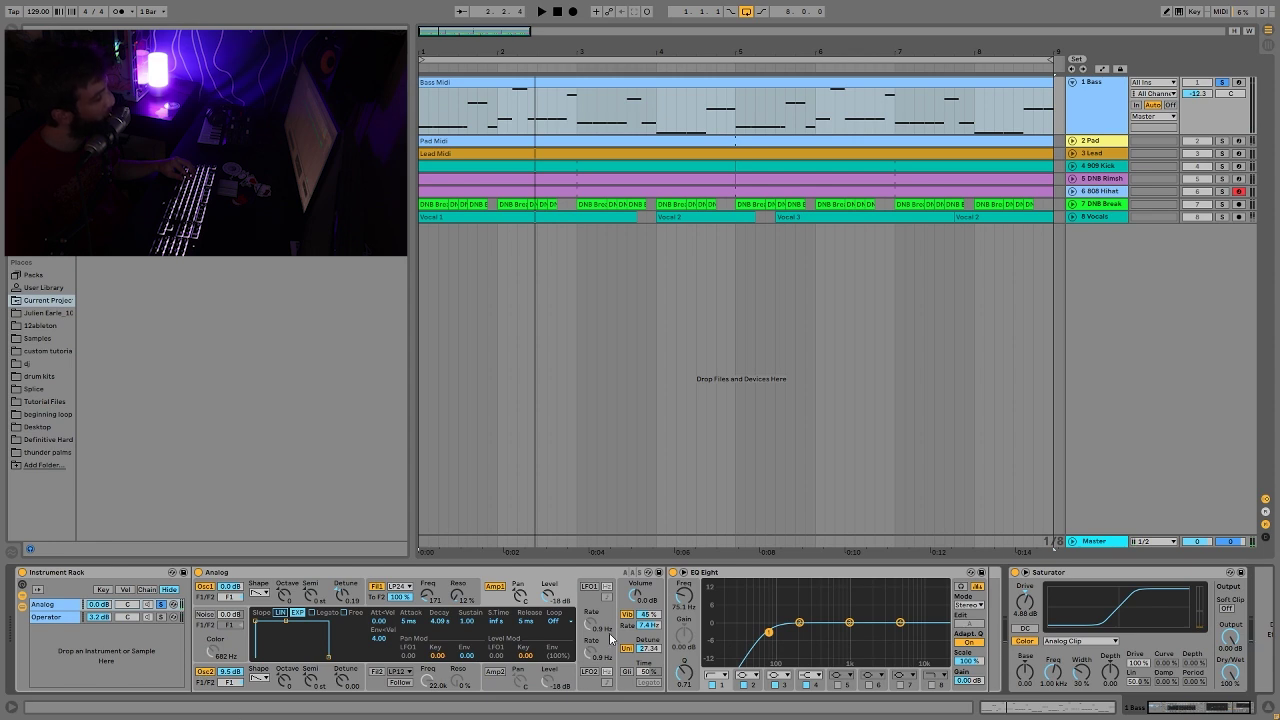
click(636, 634)
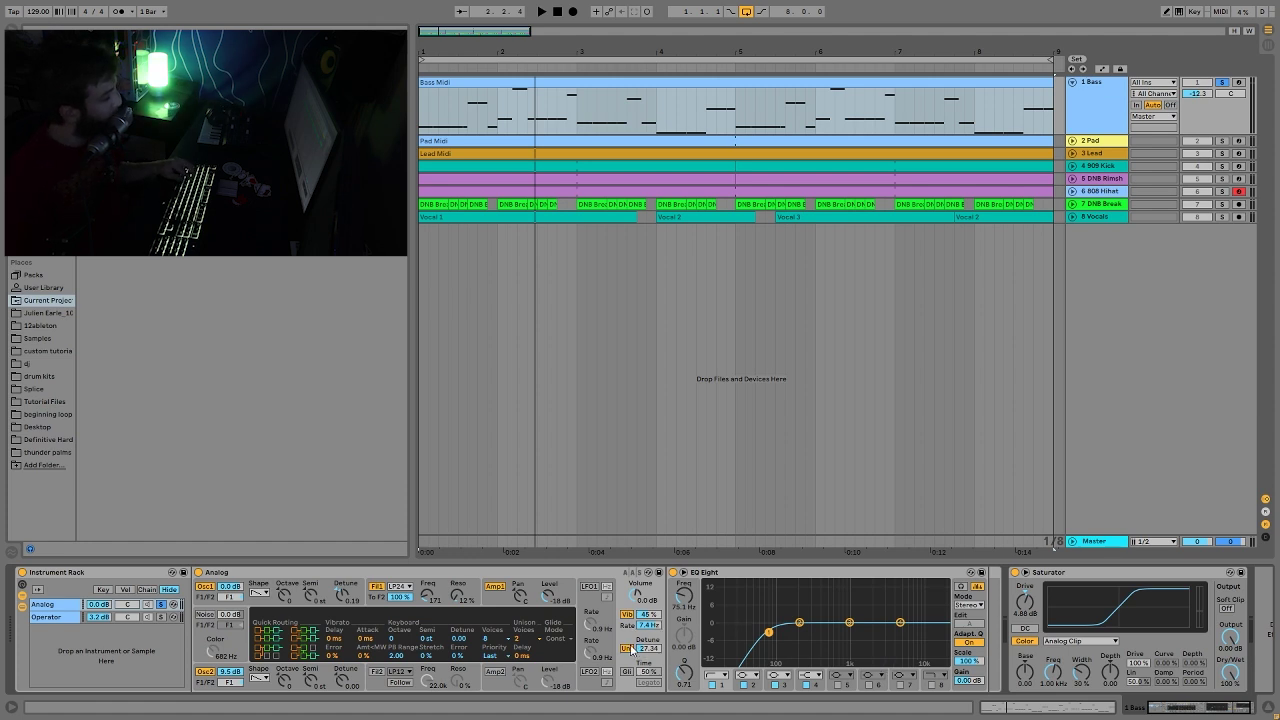
key(space)
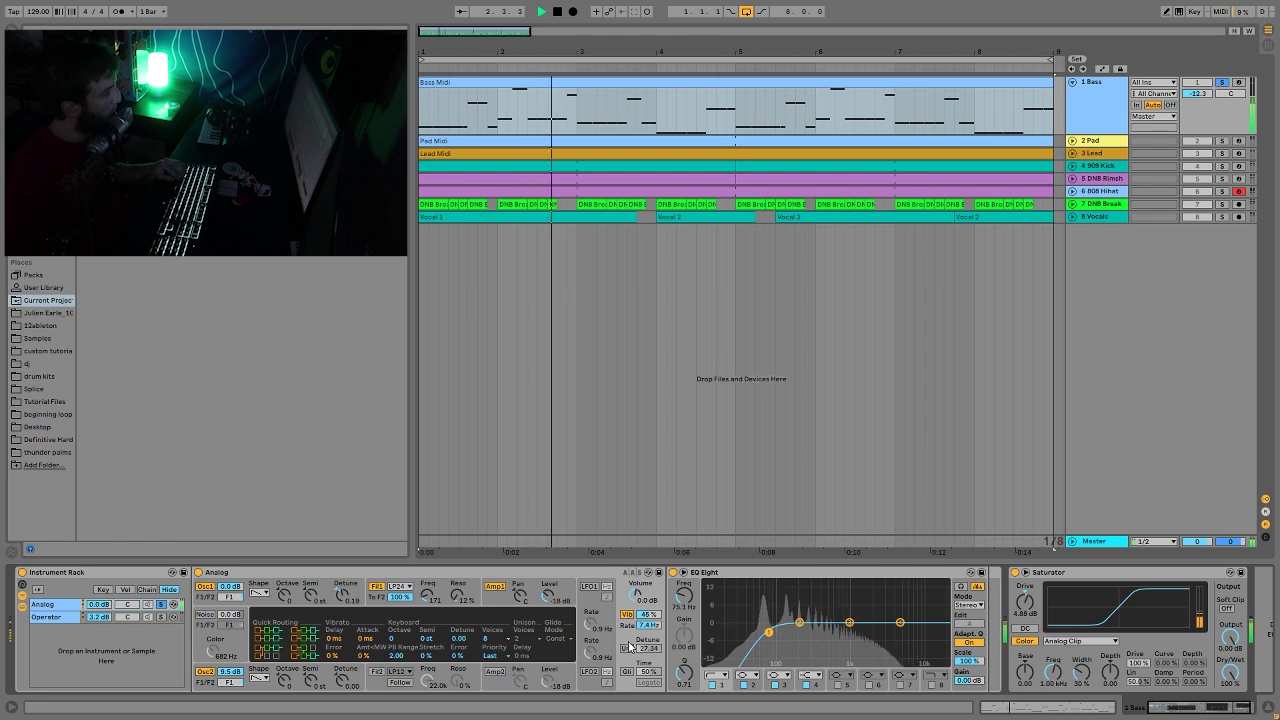
key(space)
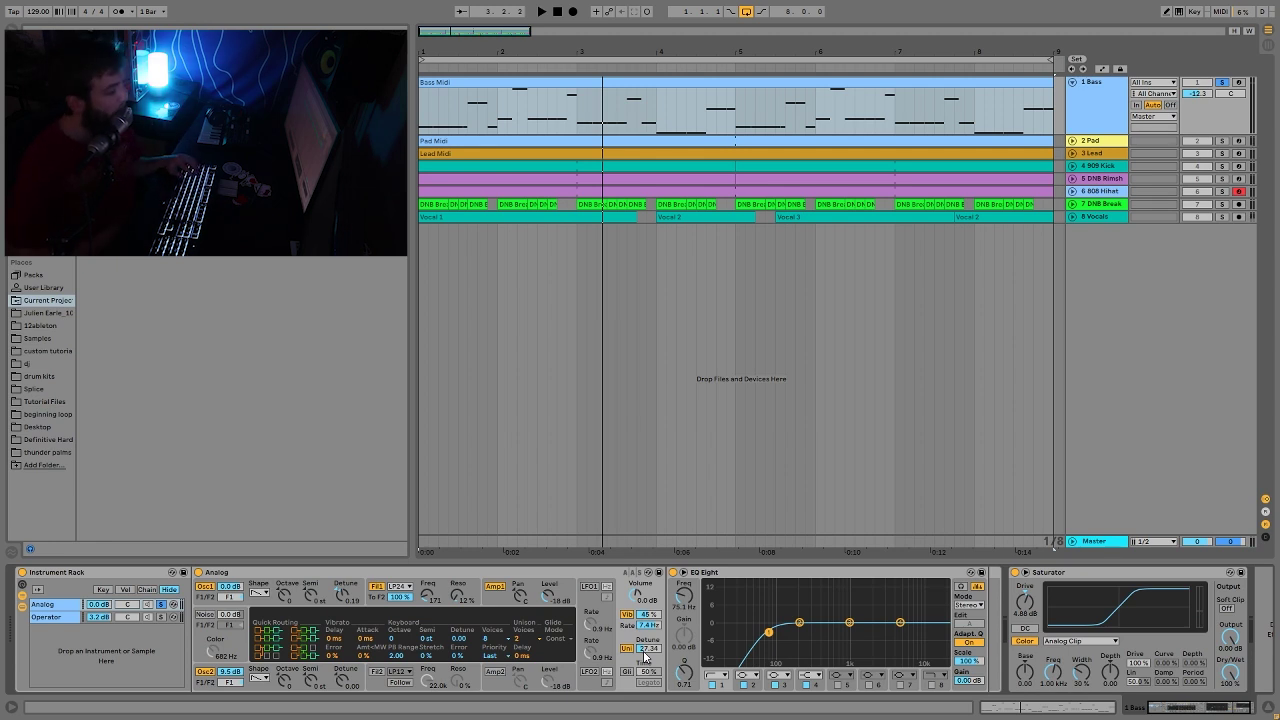
key(space)
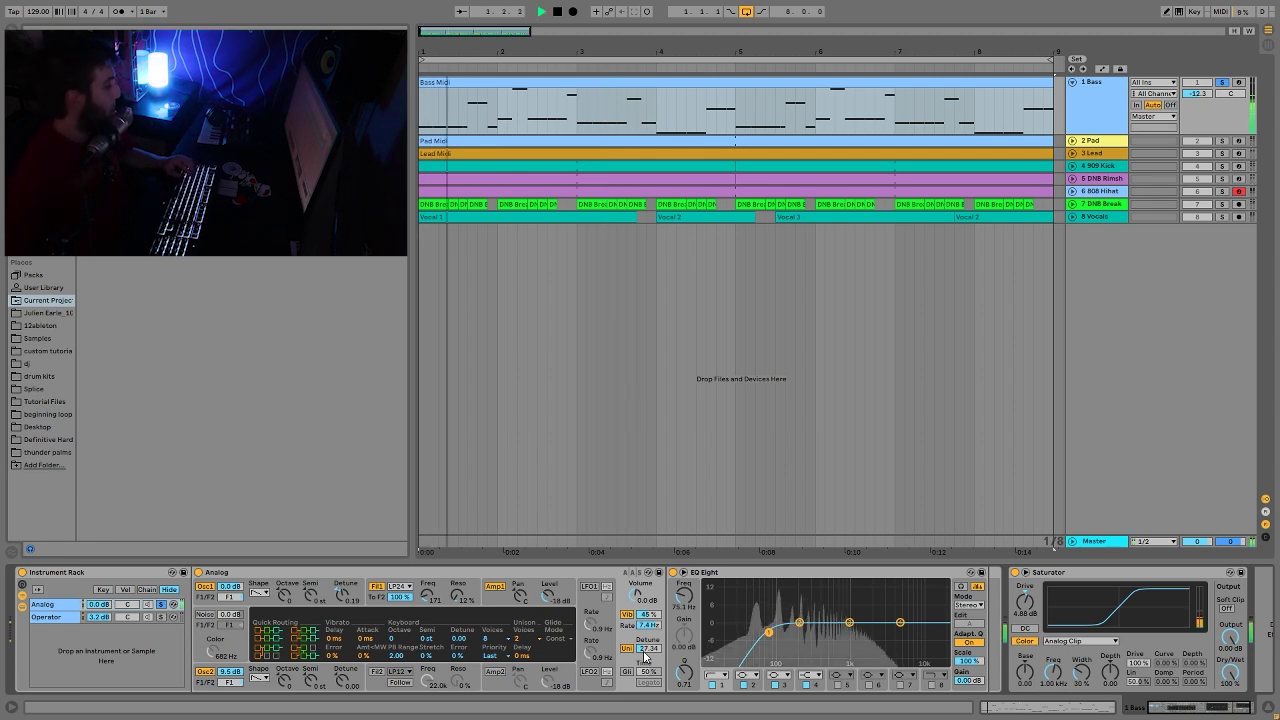
key(space)
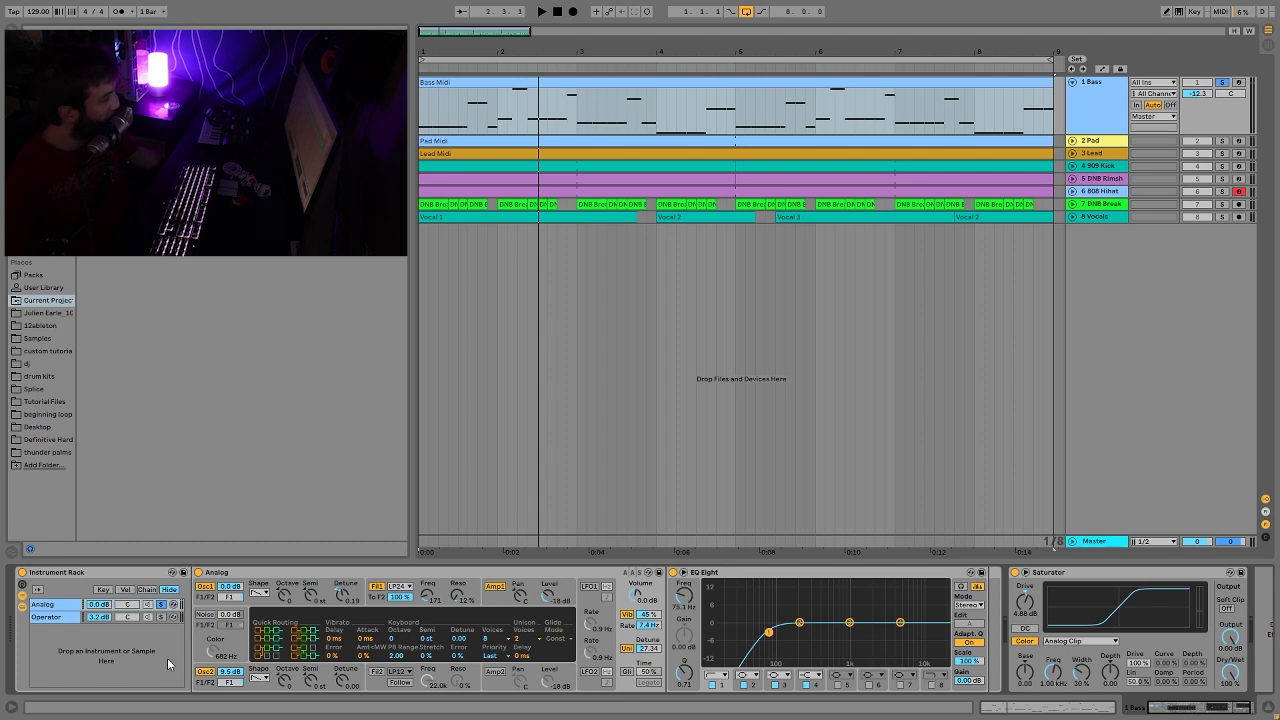
Step: Unsolo the Analog chain and listen to Analog and Operator layered together
click(160, 606)
key(space)
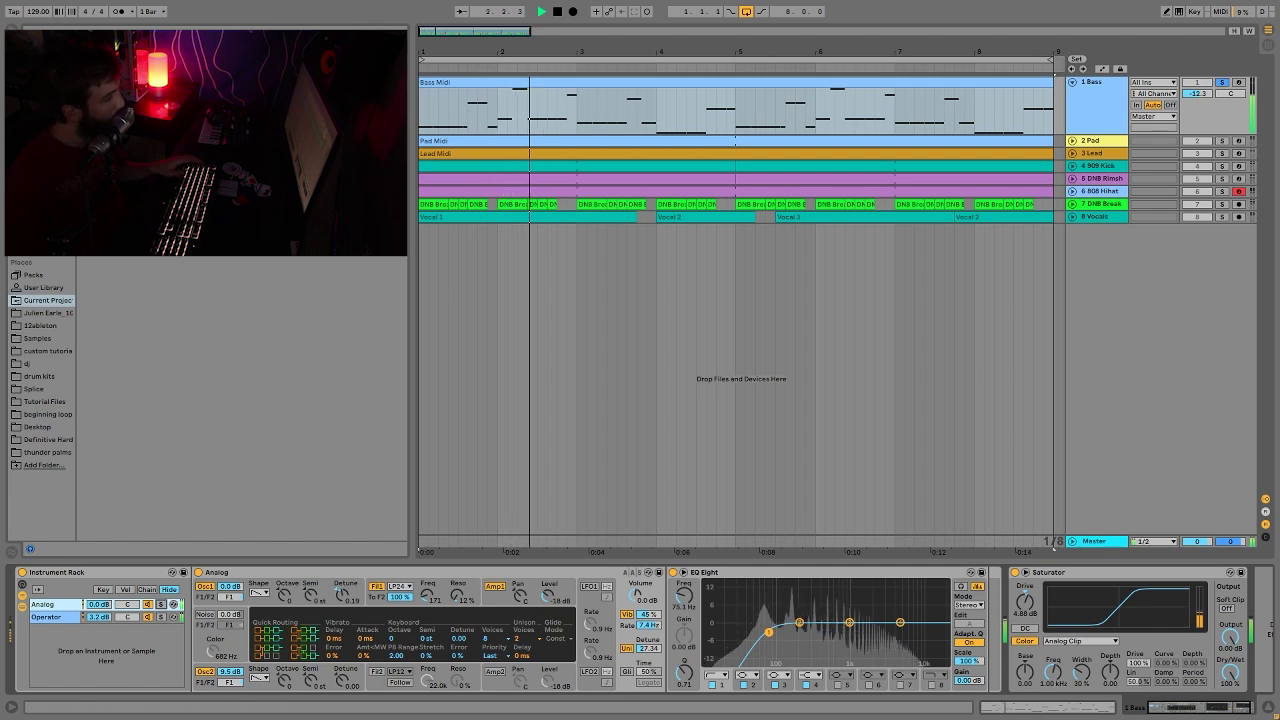
key(space)
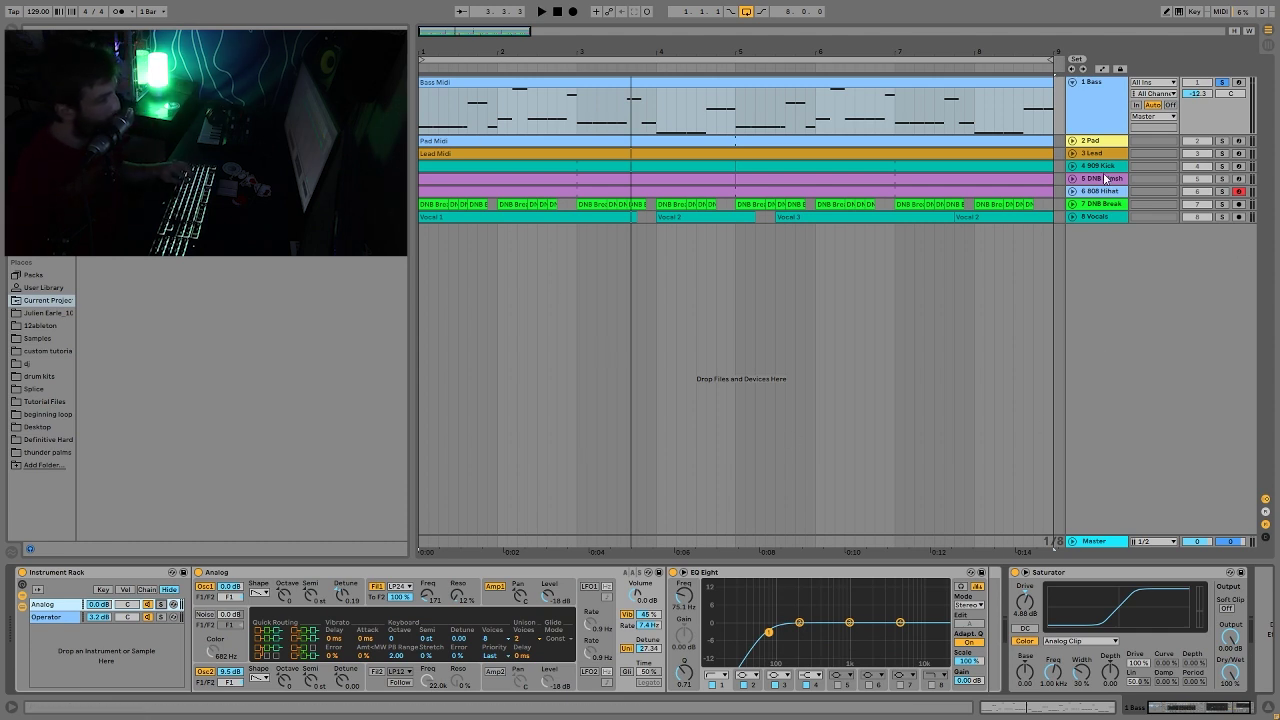
Step: Show the Pad track's devices, then unfold and solo the track to listen to it
click(1094, 143)
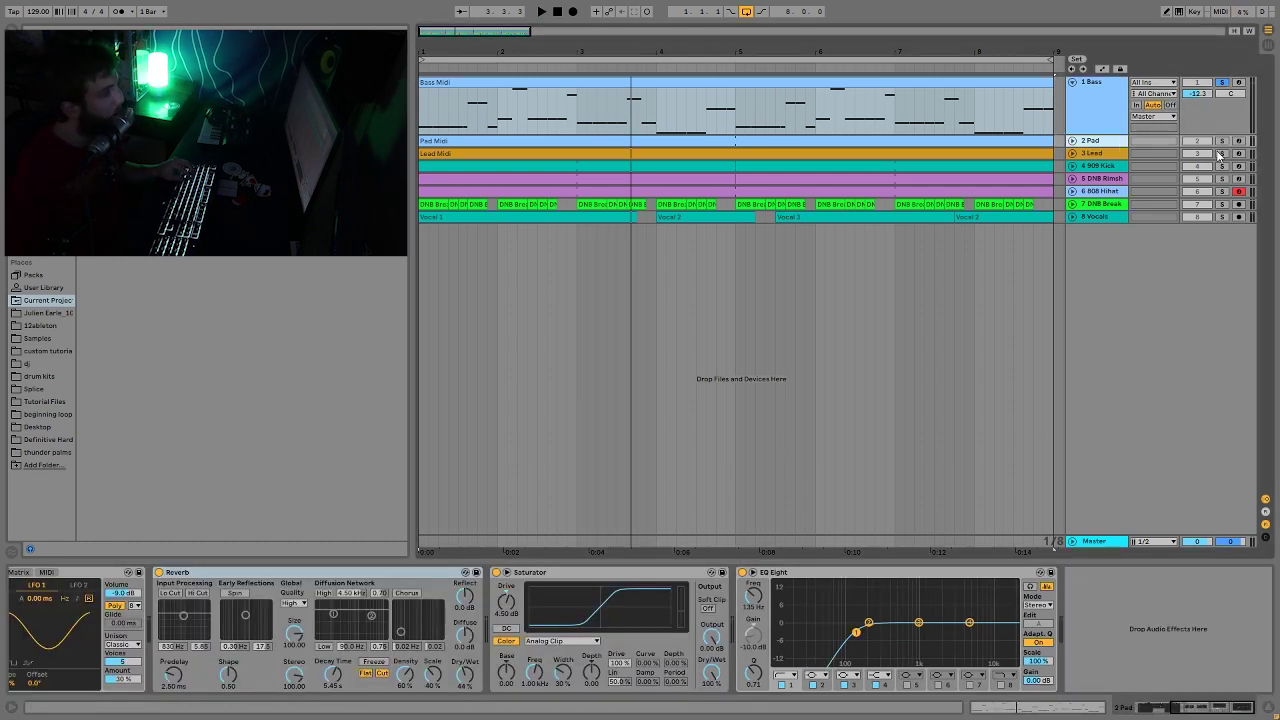
key(space)
click(1072, 141)
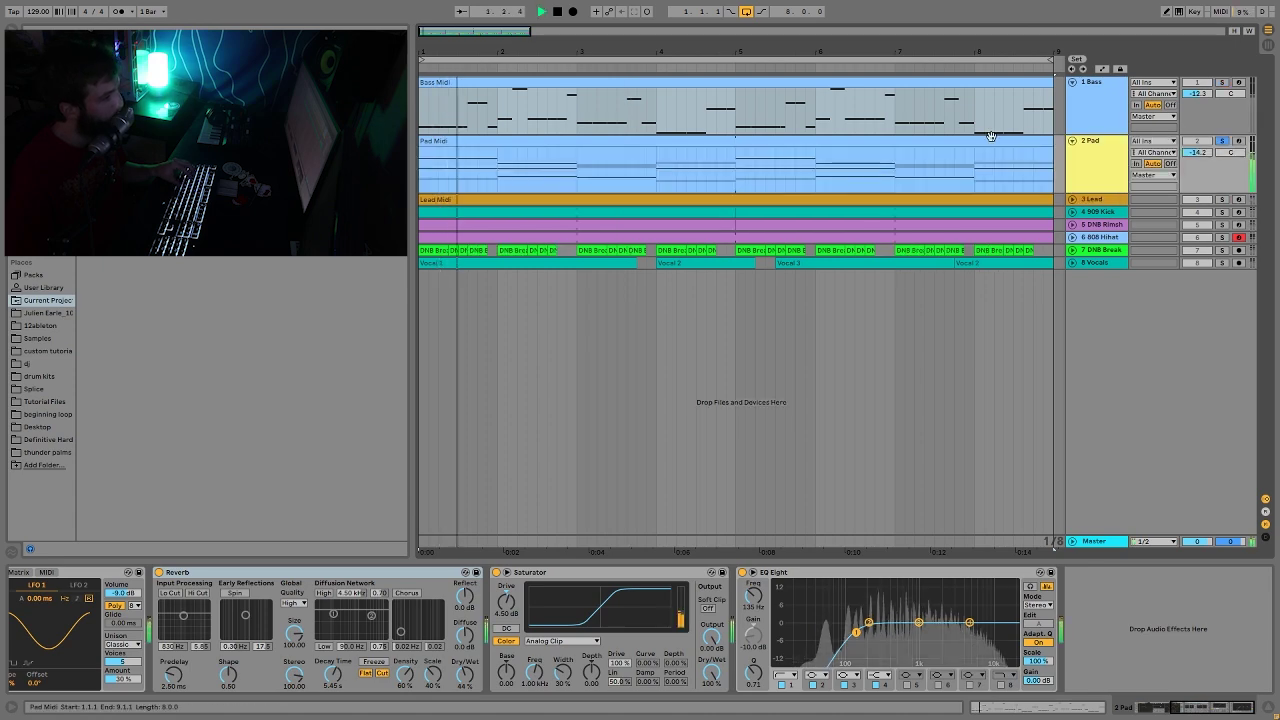
Step: Open the Pad Midi clip and select the lowest note of each of its four chords in turn
double_click(990, 140)
mouse_move(170, 548)
mouse_down()
mouse_move(192, 548)
mouse_move(150, 550)
mouse_move(168, 553)
mouse_up()
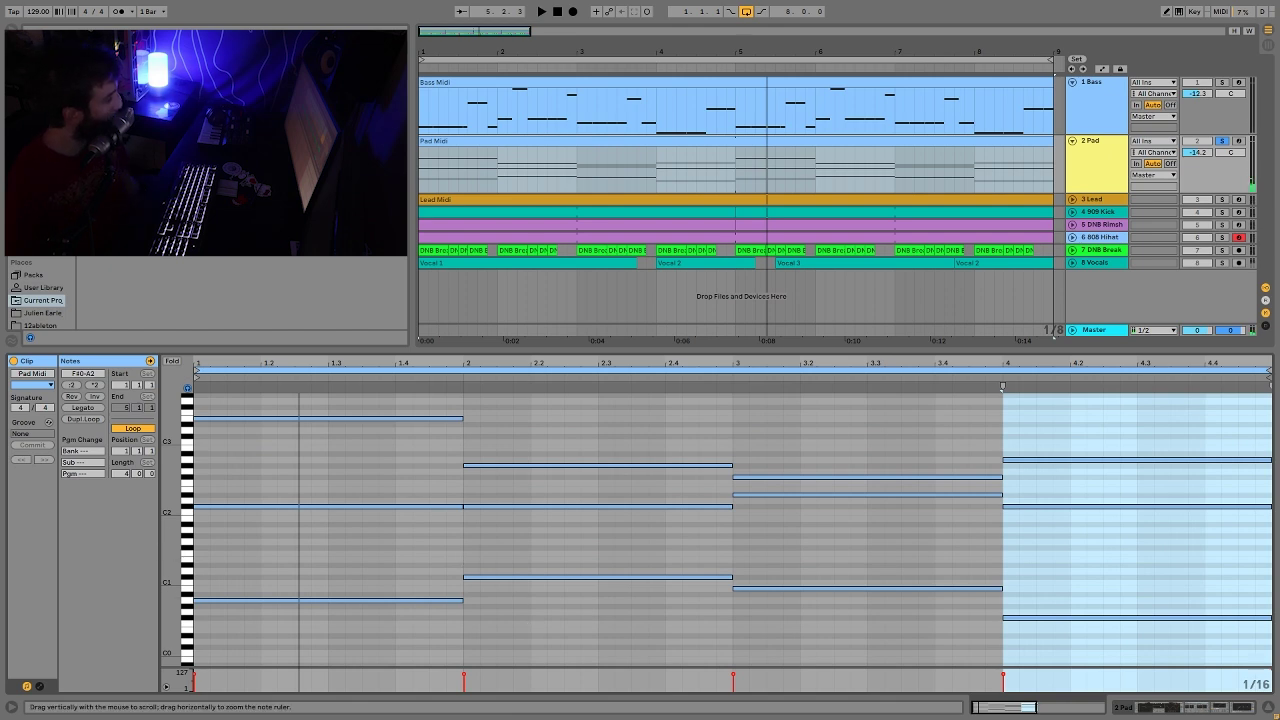
drag(173, 556, 138, 560)
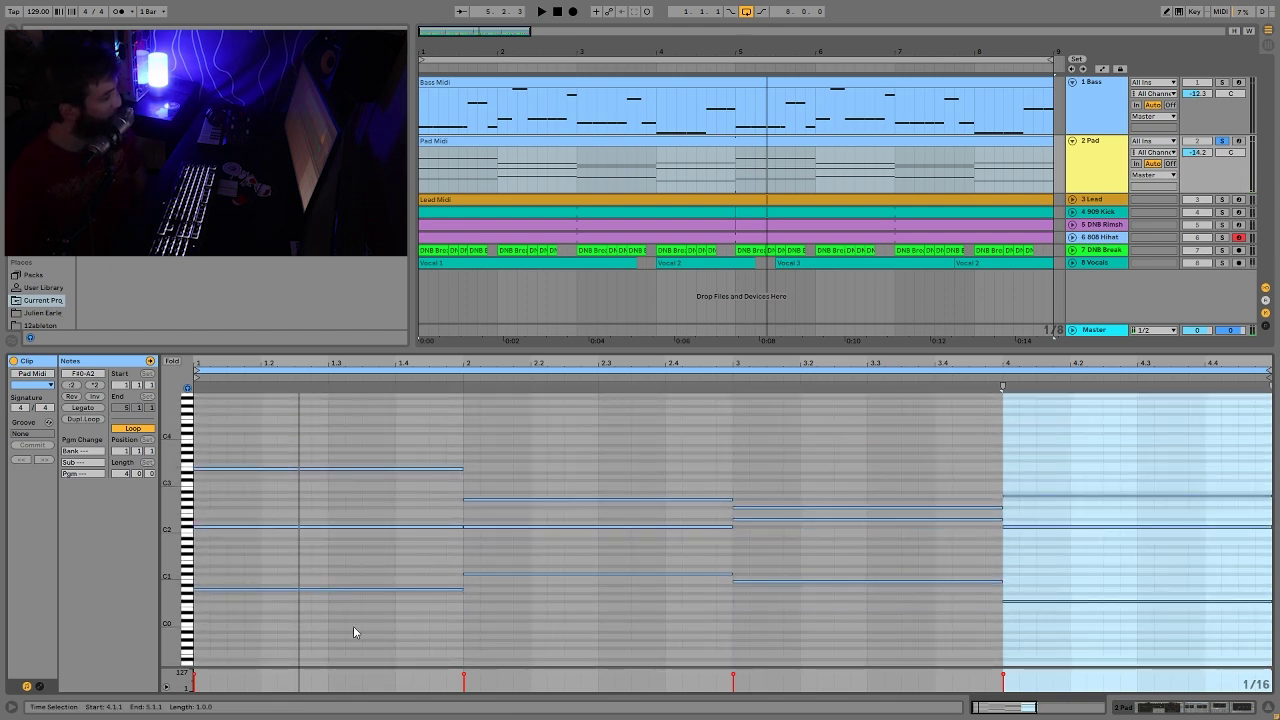
click(355, 589)
click(603, 574)
click(829, 580)
click(1106, 601)
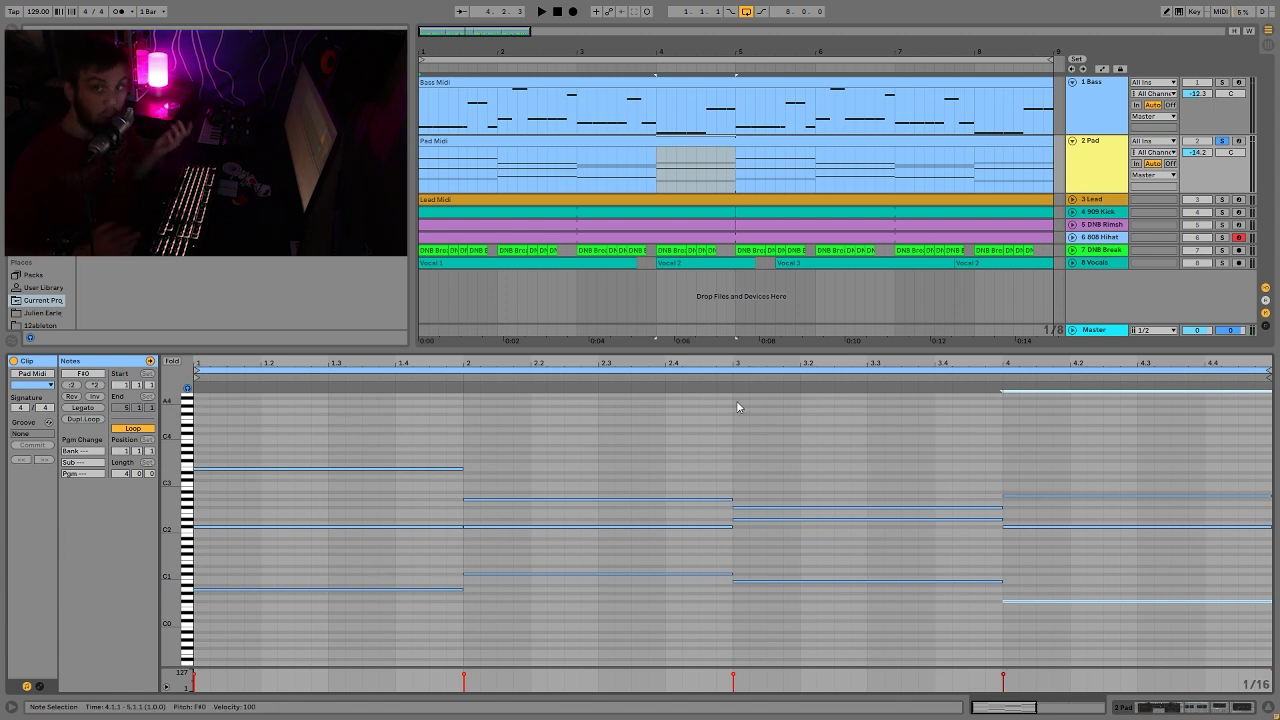
Step: Shift the first chord's C#2 and the second chord's G#2 down an octave, returning each note to its original pitch
click(320, 528)
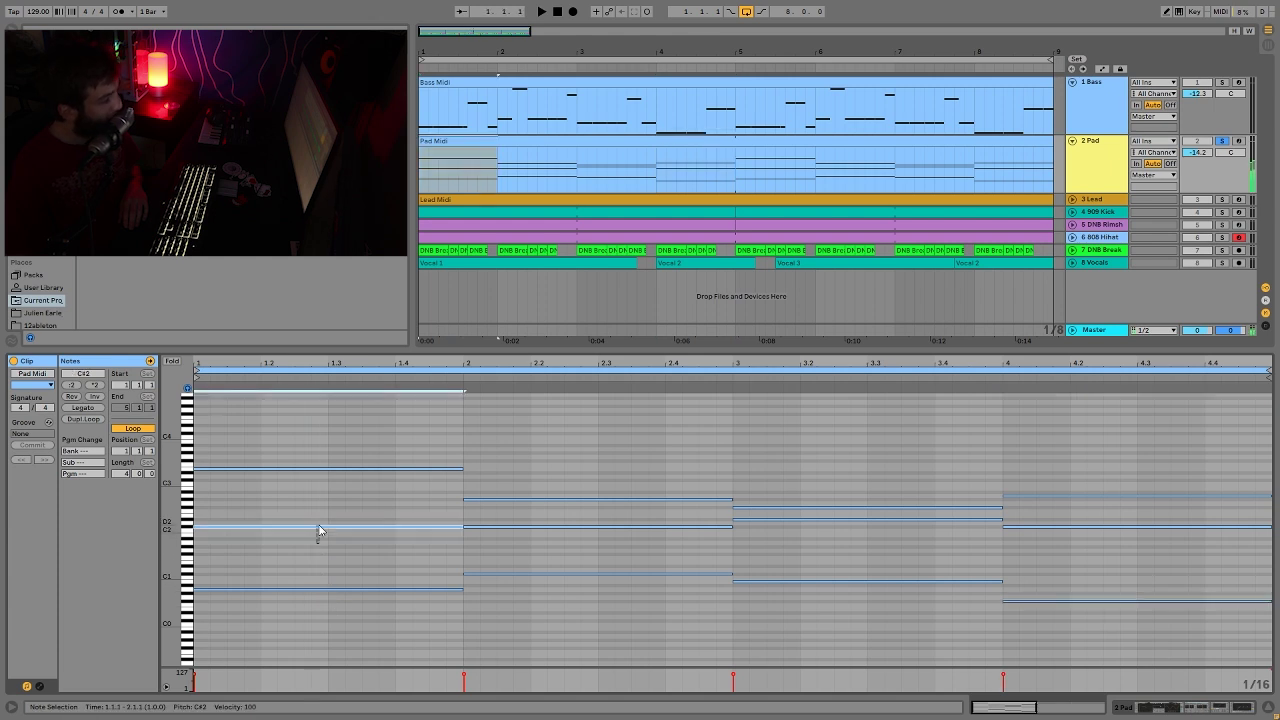
key(shift+Down)
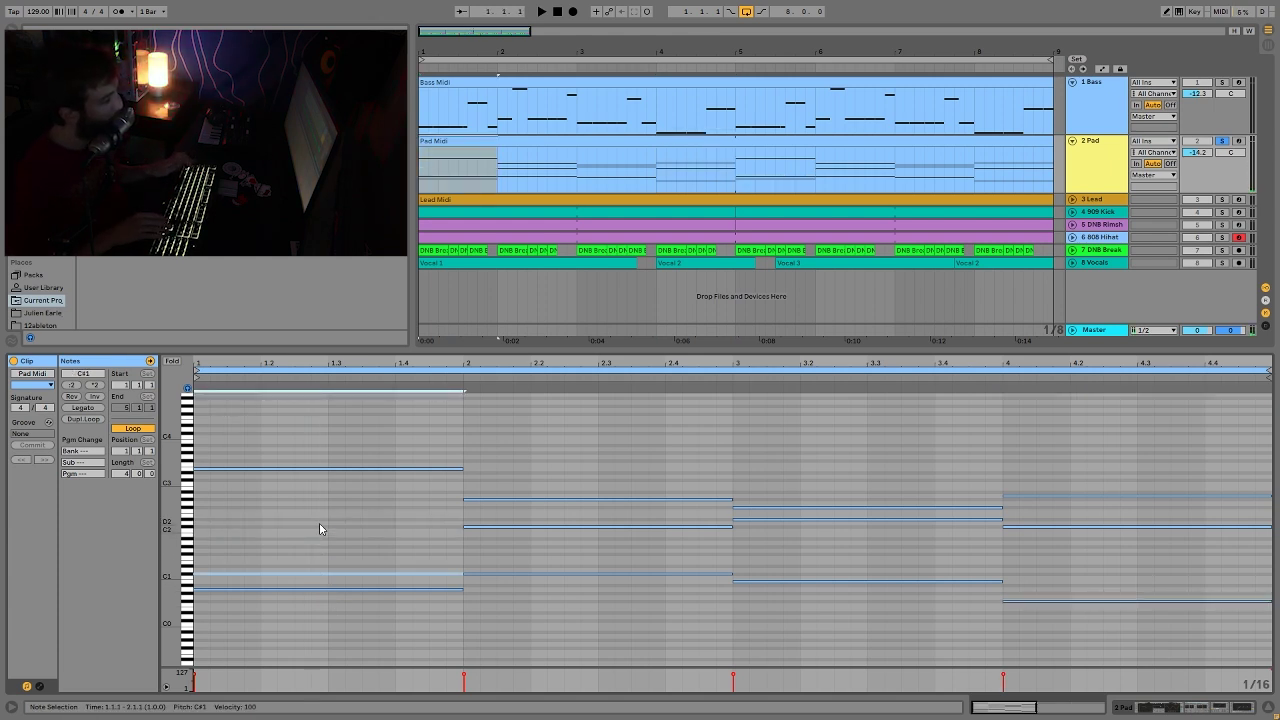
key(shift+Up)
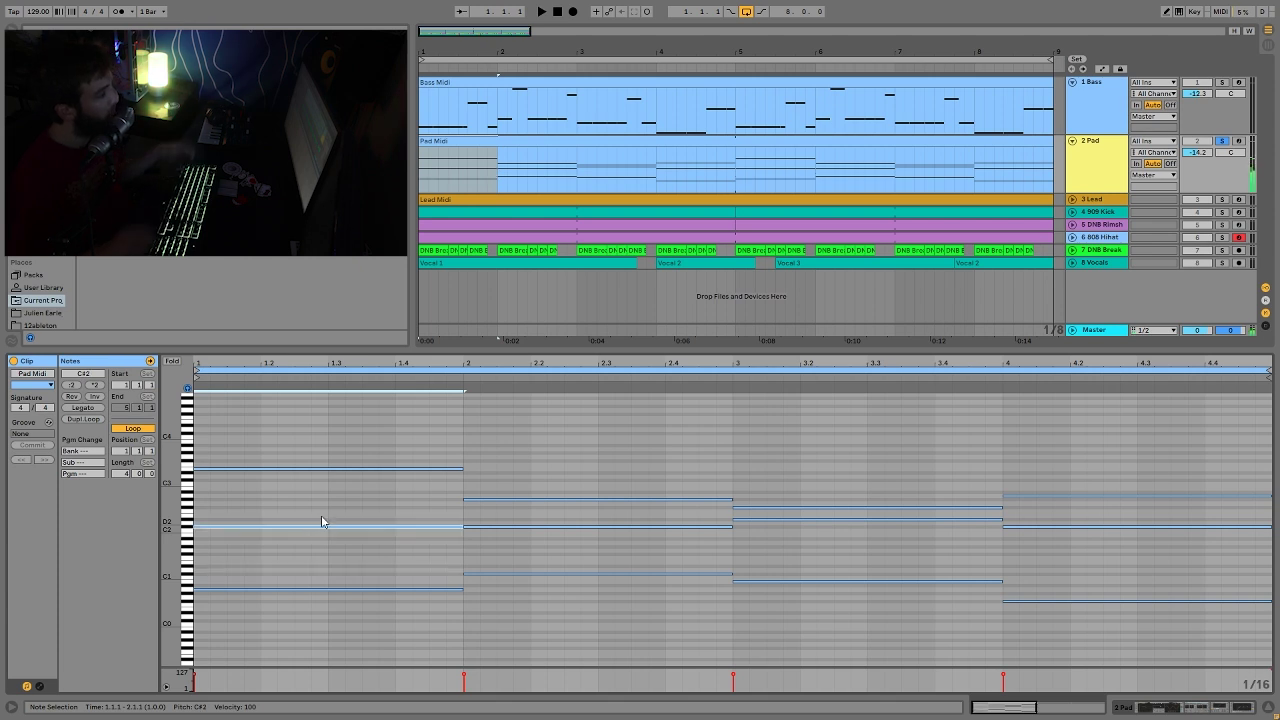
click(498, 527)
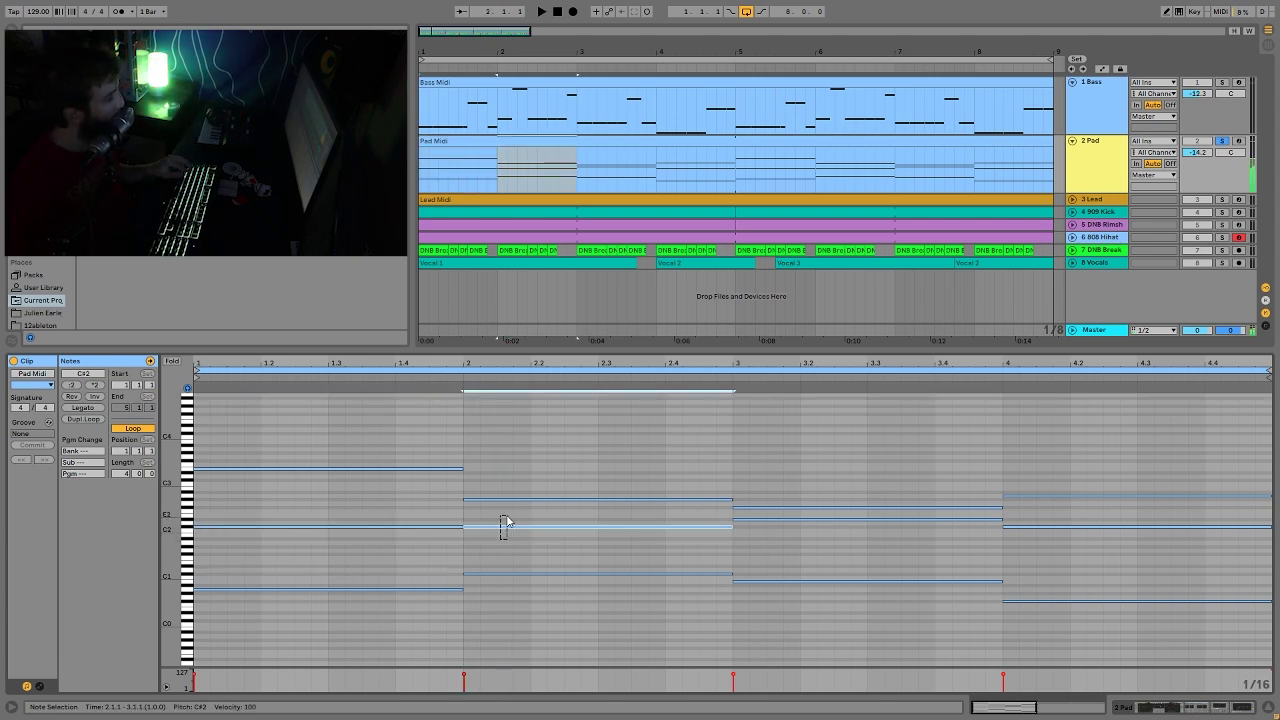
click(515, 499)
key(shift+Down)
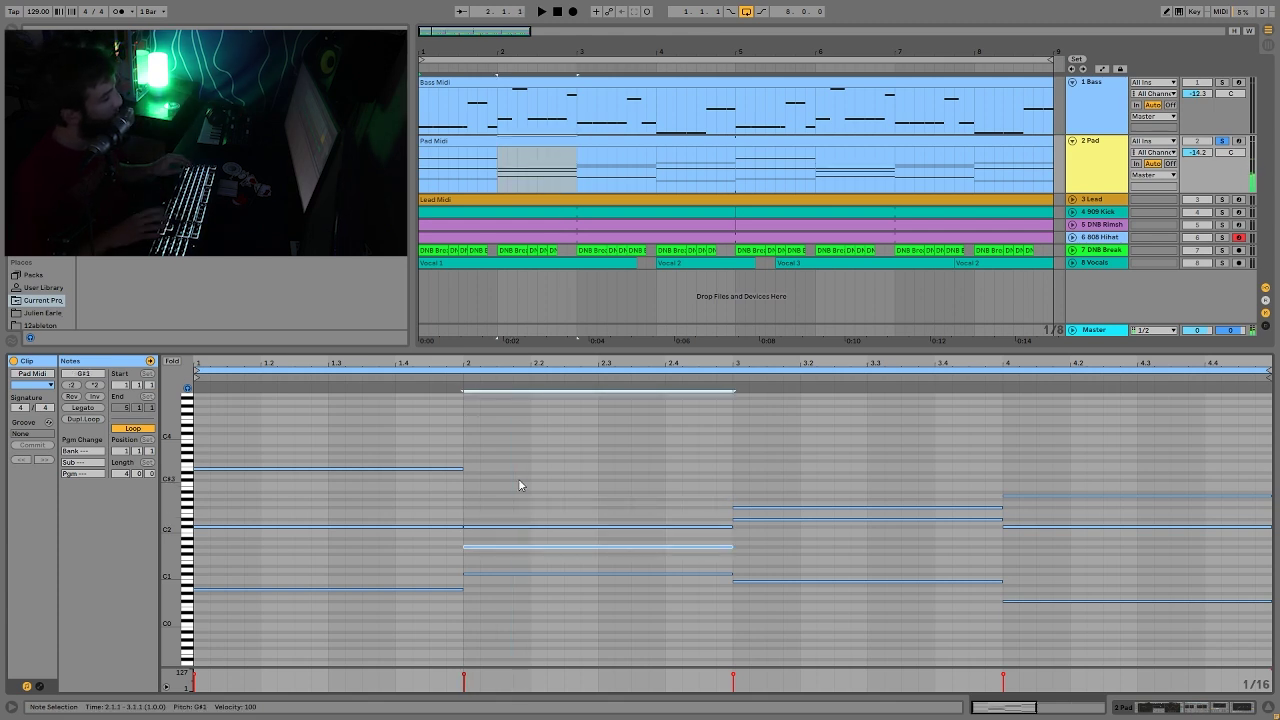
key(shift+Up)
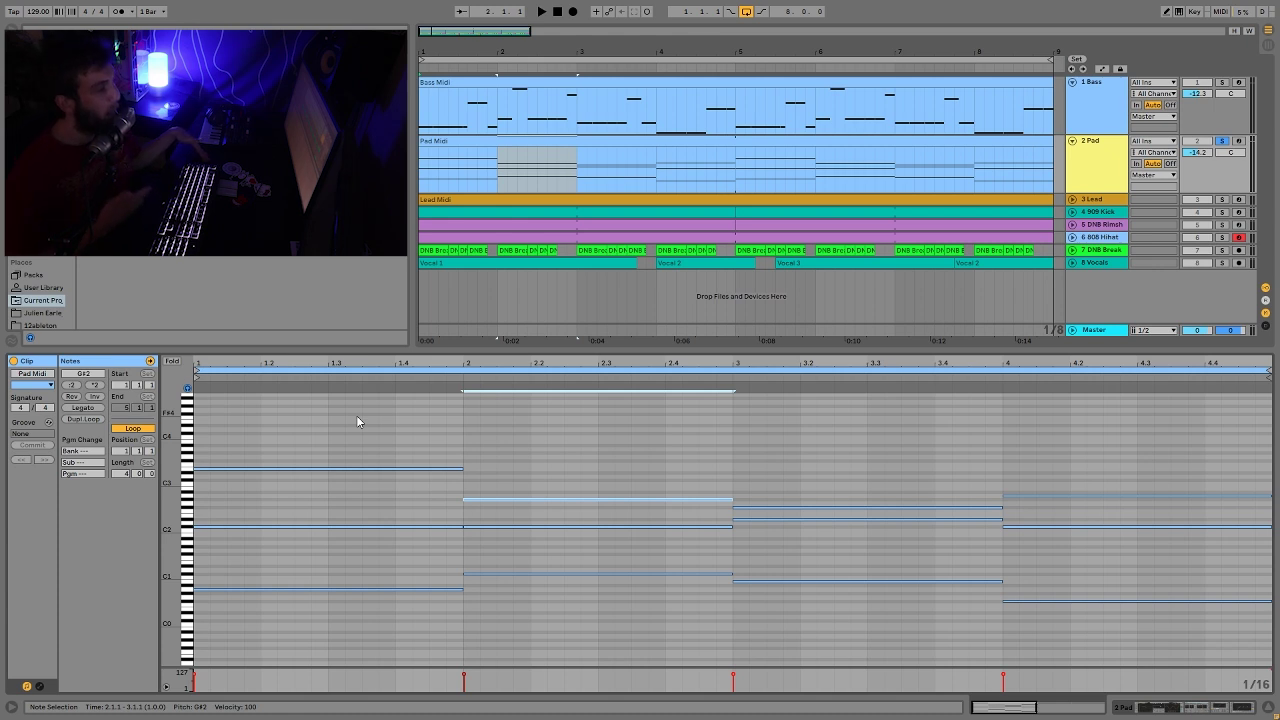
Step: Listen to the pad progression and select the highest note of each of its four chords in turn
key(space)
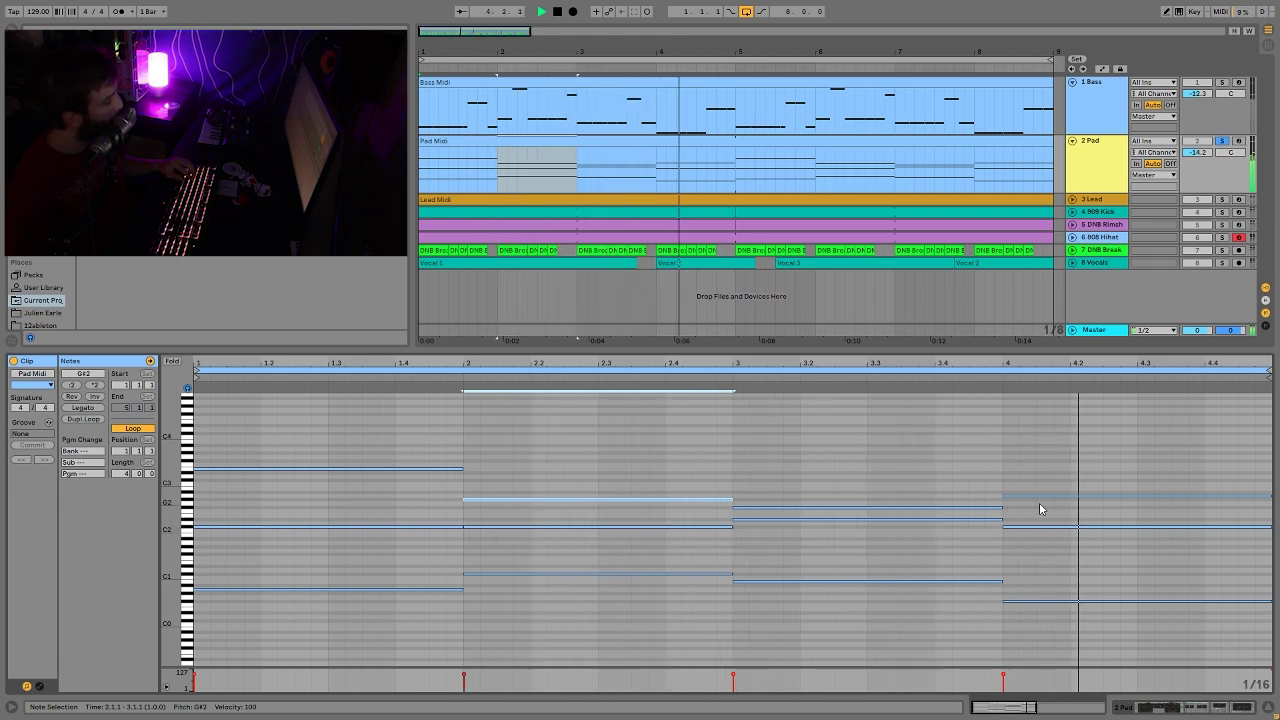
key(space)
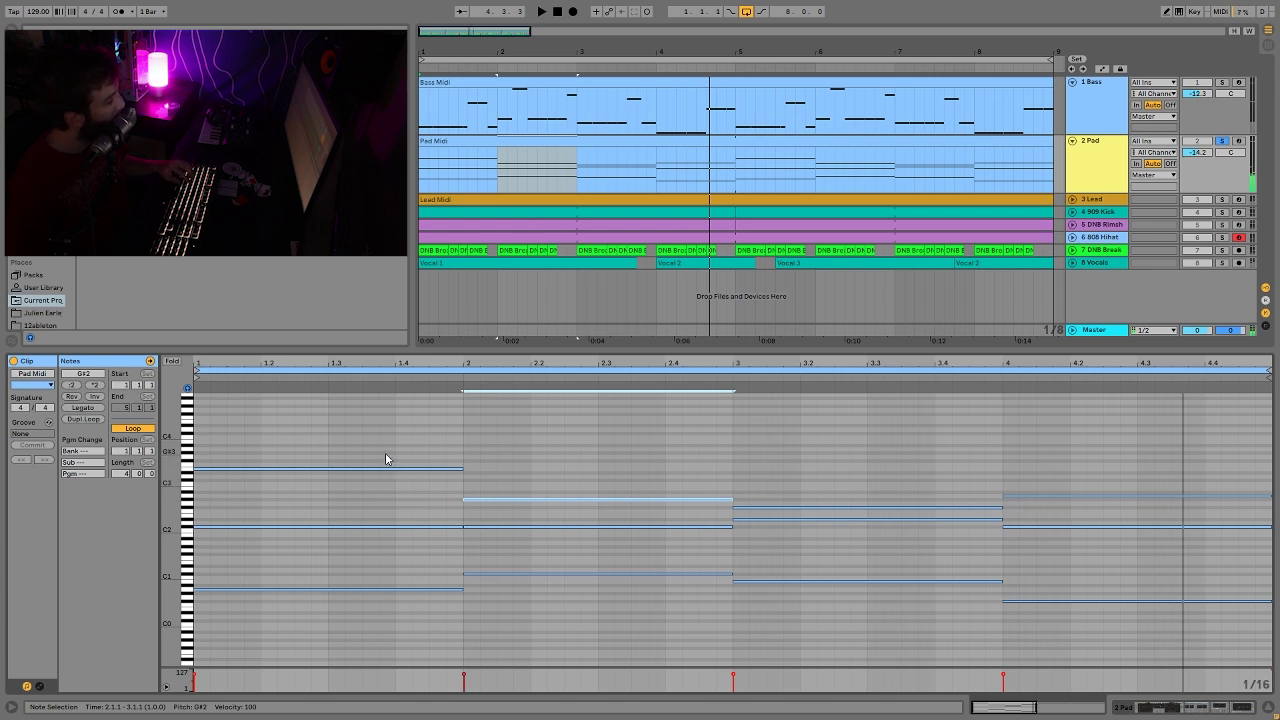
drag(397, 443, 434, 483)
drag(563, 485, 601, 525)
drag(801, 484, 817, 512)
drag(1101, 476, 1122, 517)
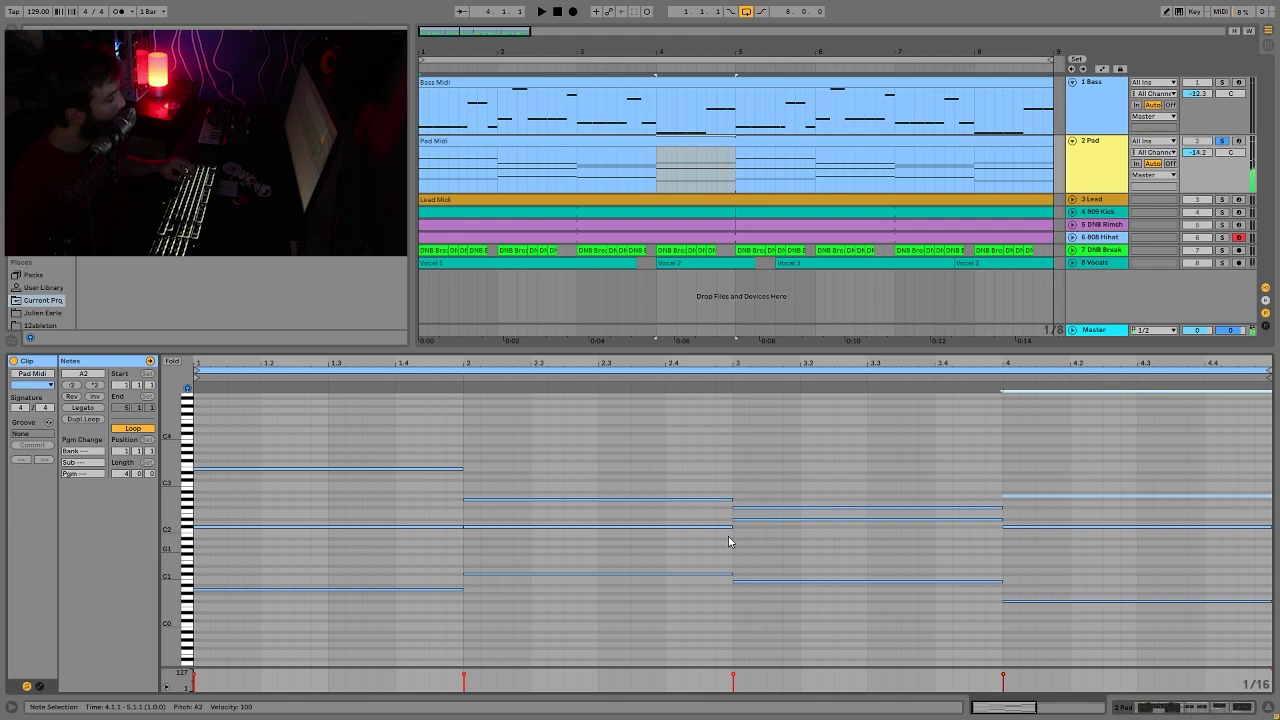
Step: Select the middle notes of the pad chords from the first to the fourth and play the progression
drag(390, 561, 481, 519)
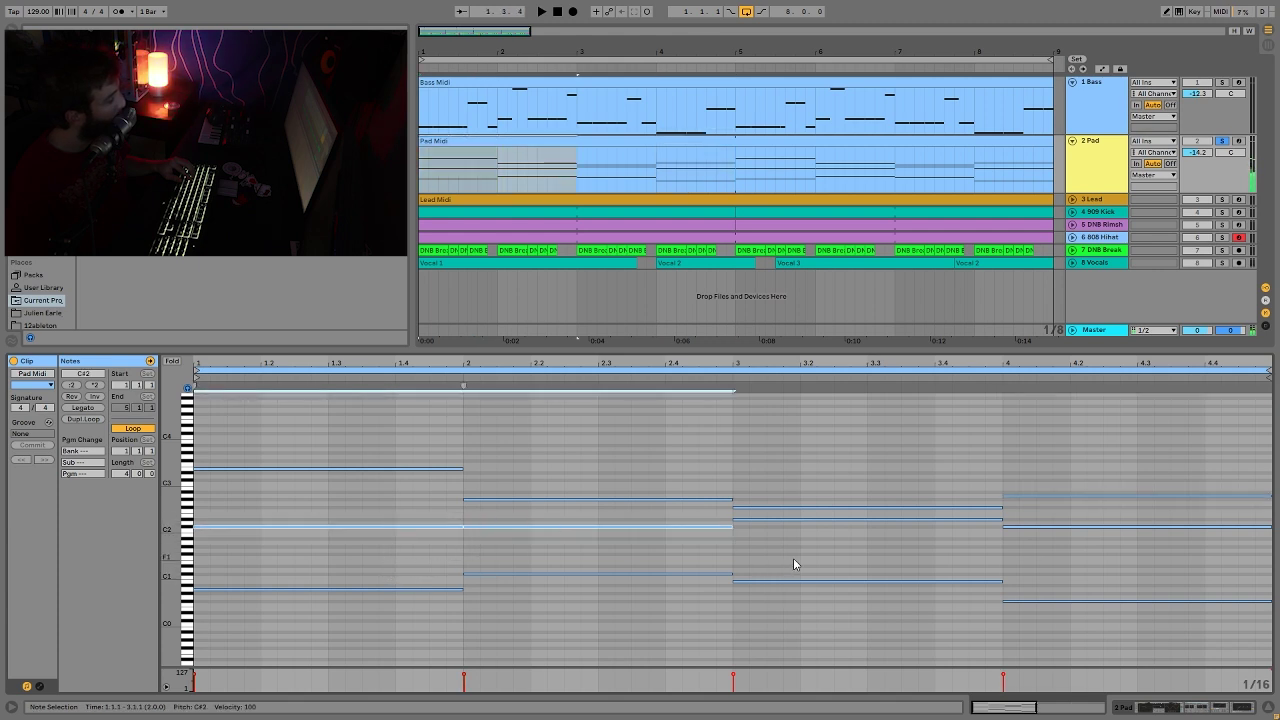
drag(794, 565, 800, 523)
drag(1033, 511, 1049, 556)
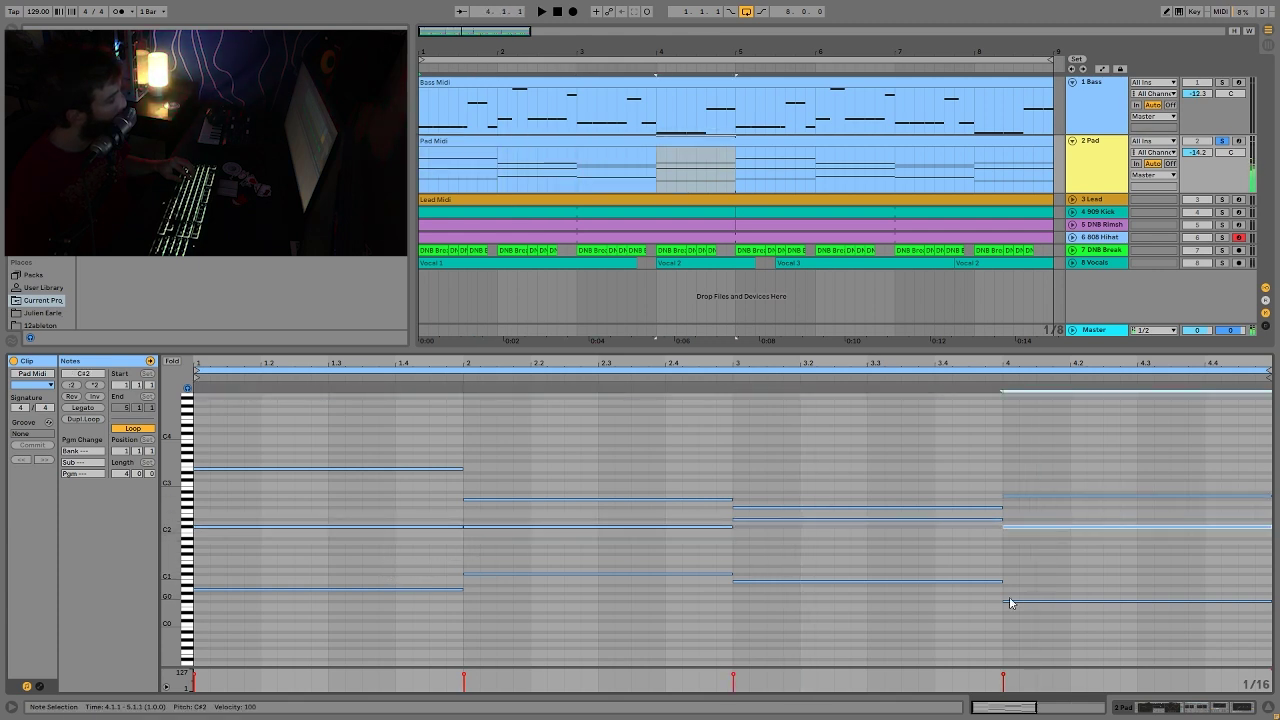
key(space)
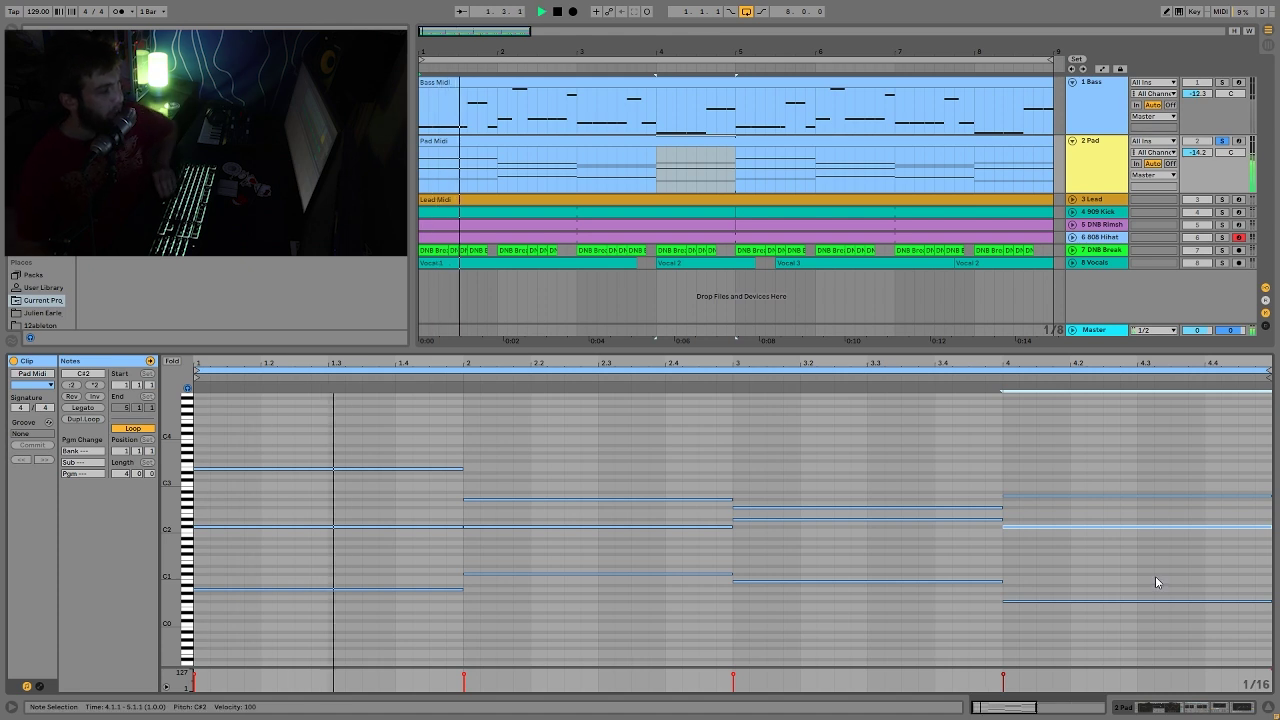
key(space)
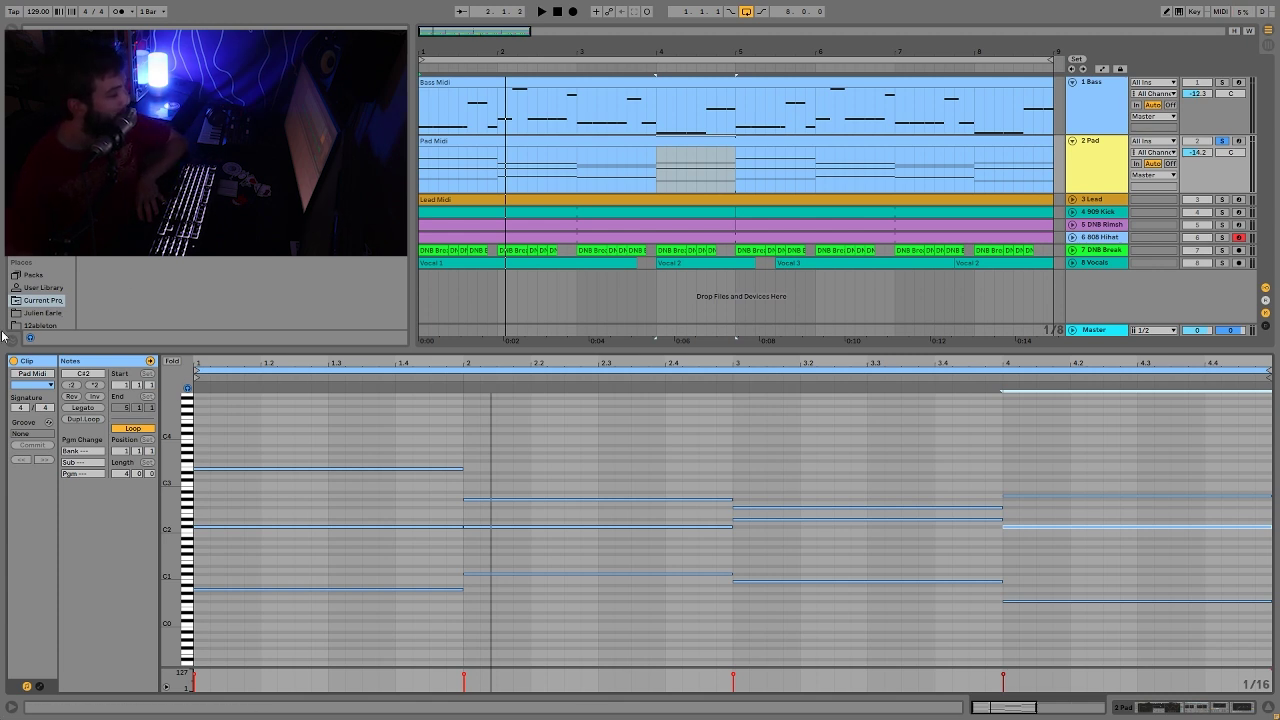
Step: Clear the note selection and select the lowest note of each of the four pad chords in turn
click(850, 407)
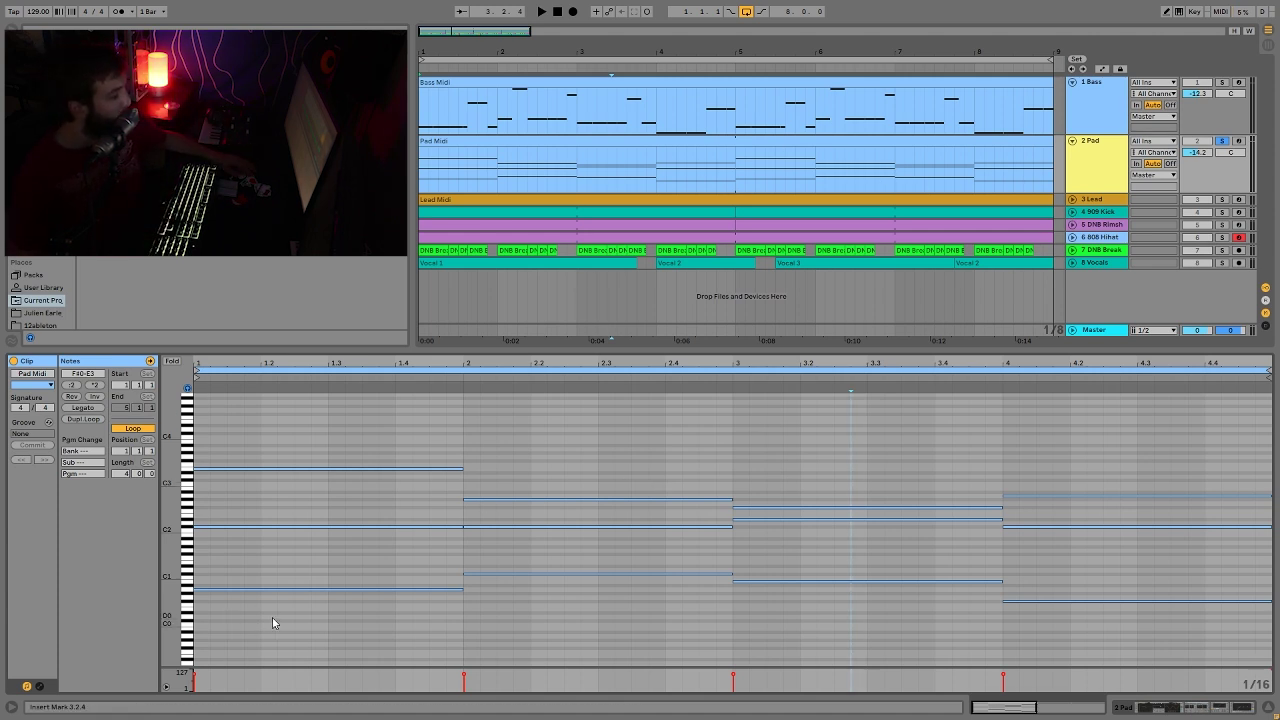
drag(324, 567, 356, 610)
drag(702, 640, 675, 554)
drag(850, 558, 880, 622)
drag(1160, 580, 1163, 640)
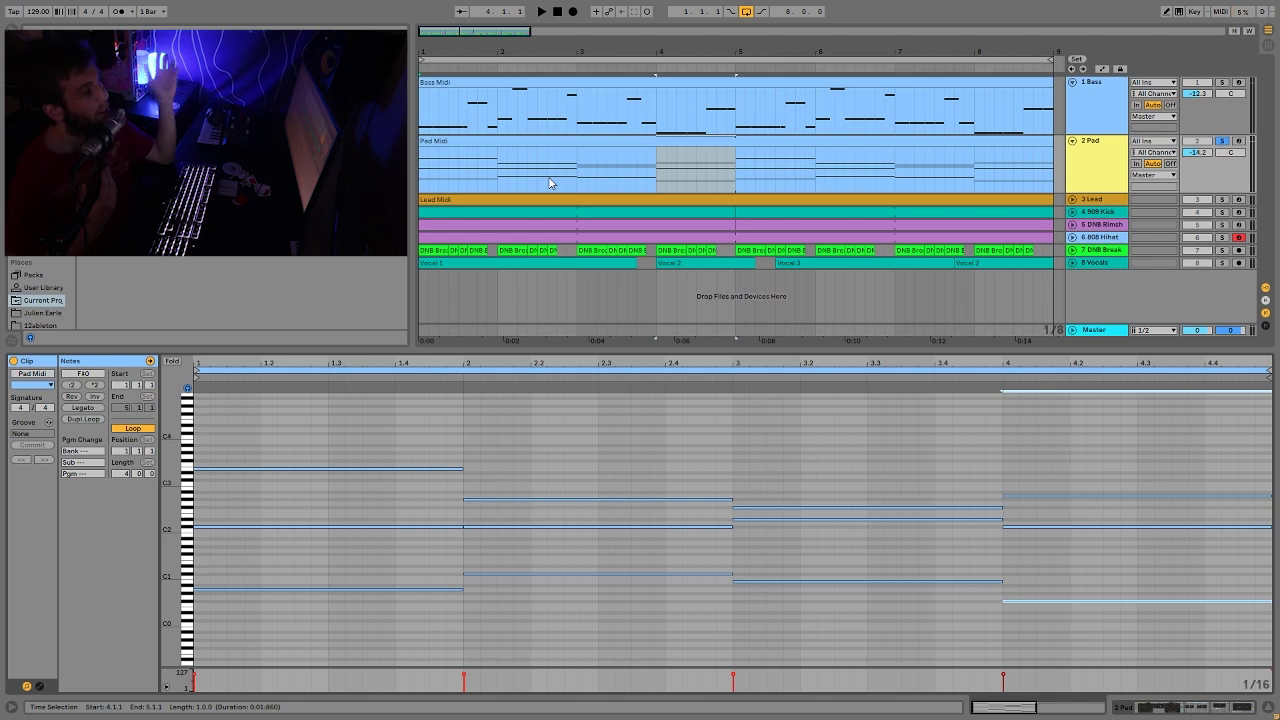
Step: Listen to the Bass and Pad tracks soloed together, and compare with the Pad track alone
key(space)
ctrl+click(1222, 84)
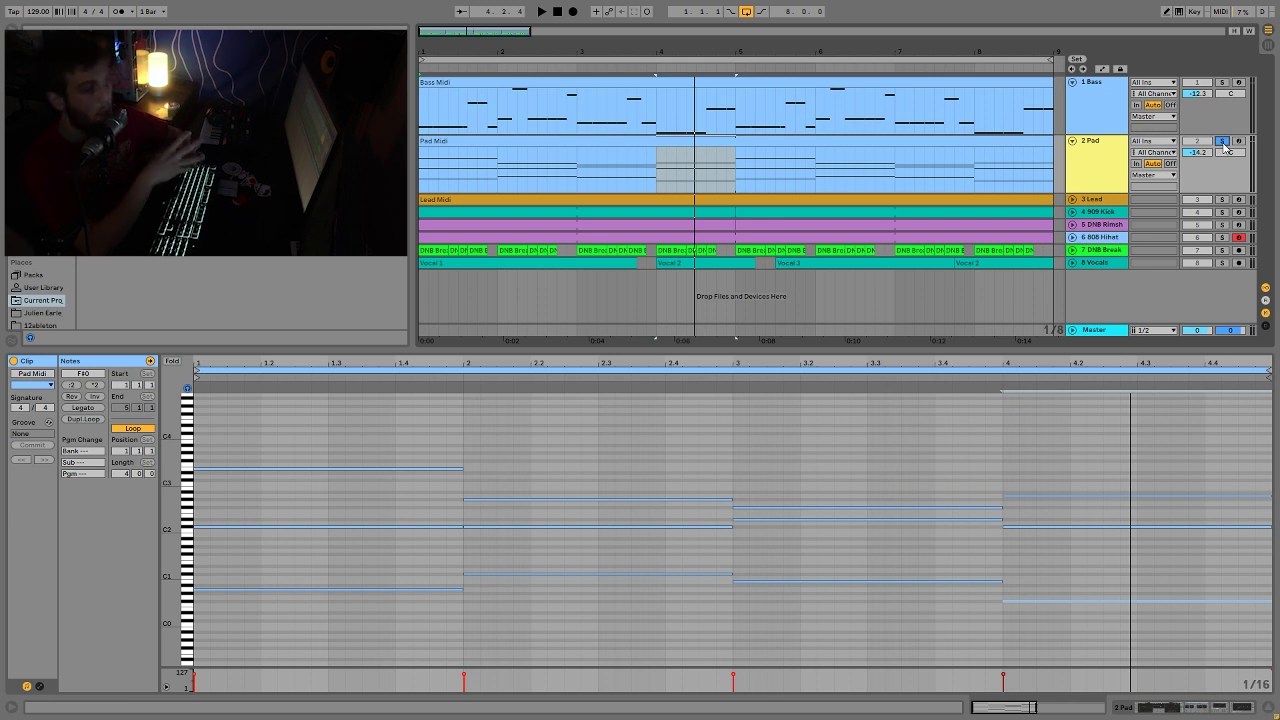
key(space)
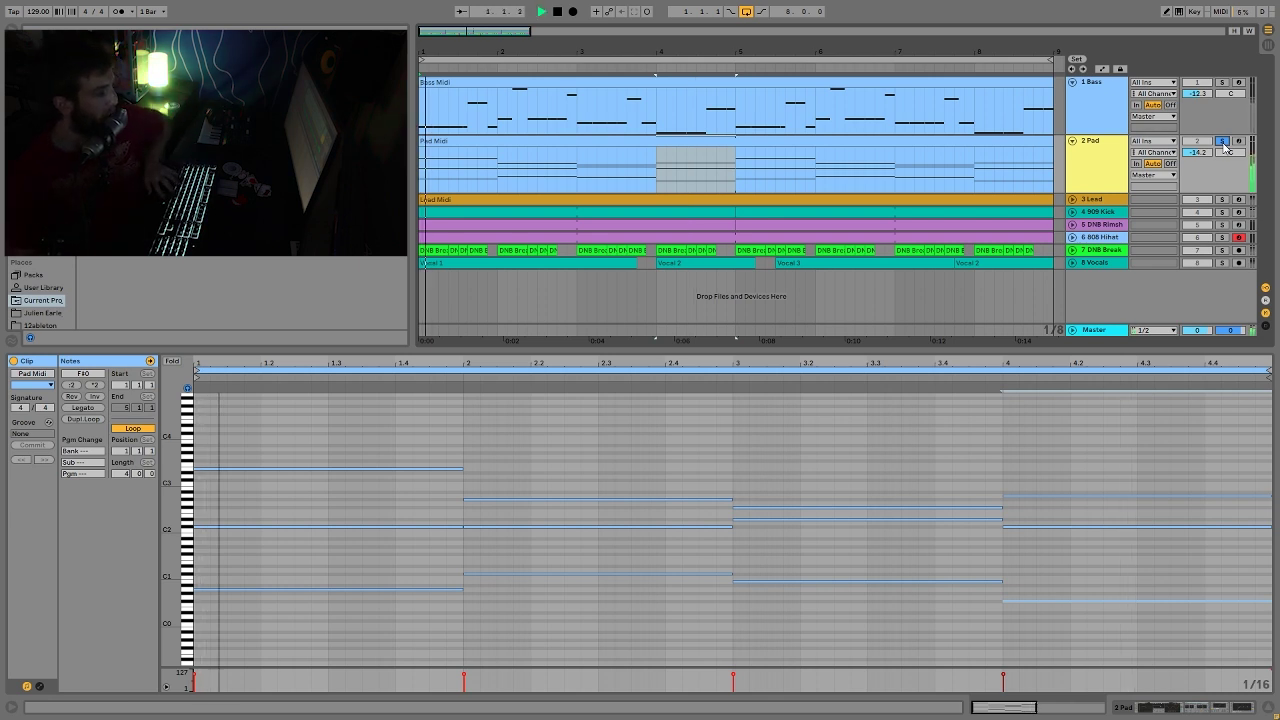
Step: Show the Pad track's devices and examine the first and second oscillators in Wavetable
click(995, 139)
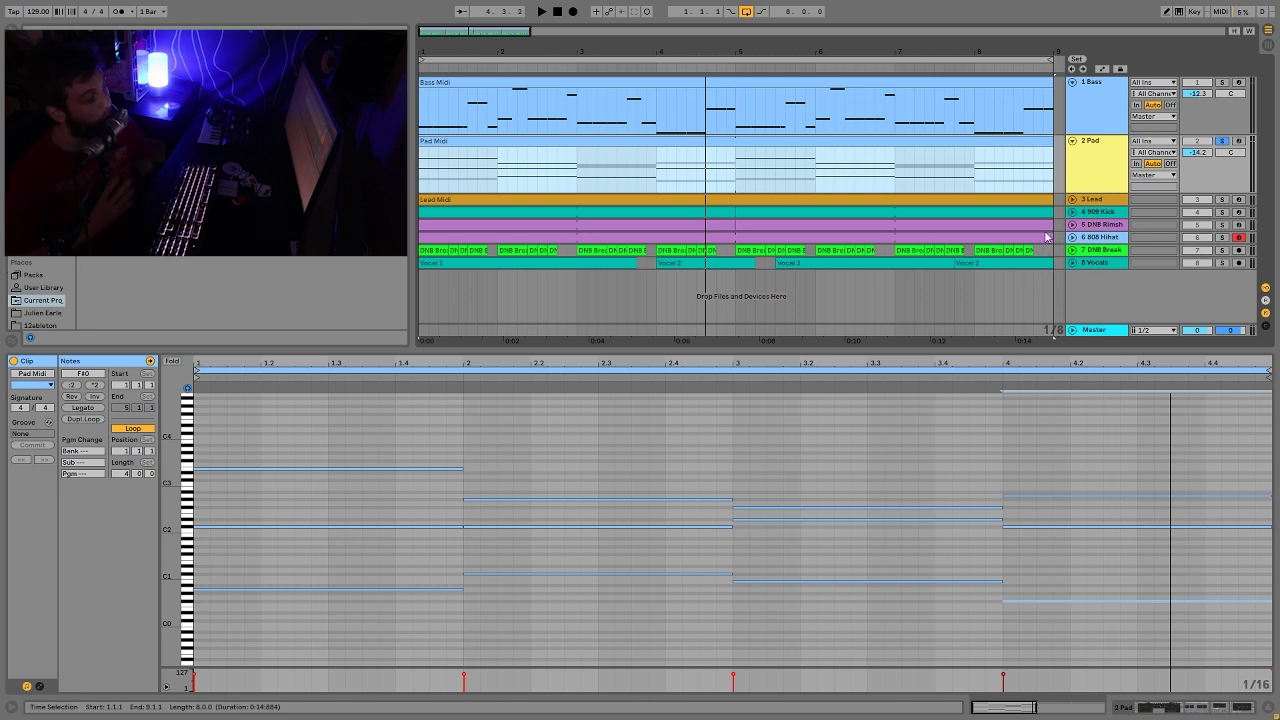
click(1143, 709)
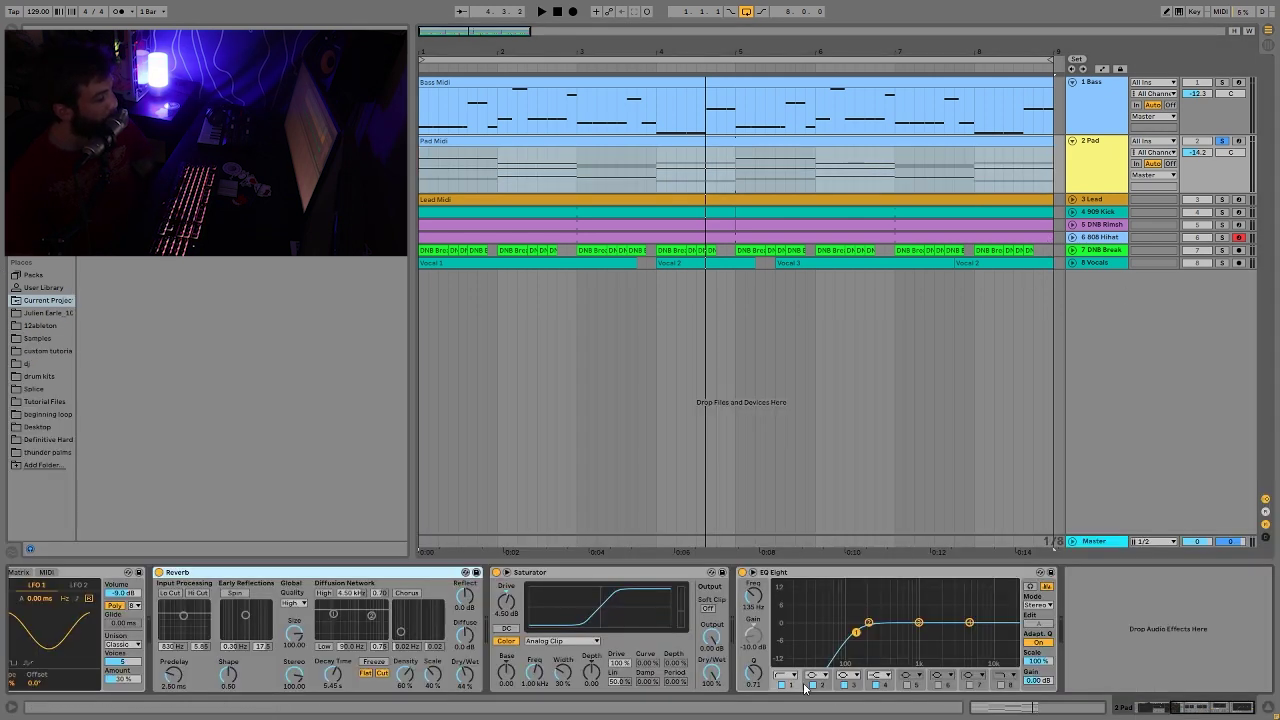
click(1197, 706)
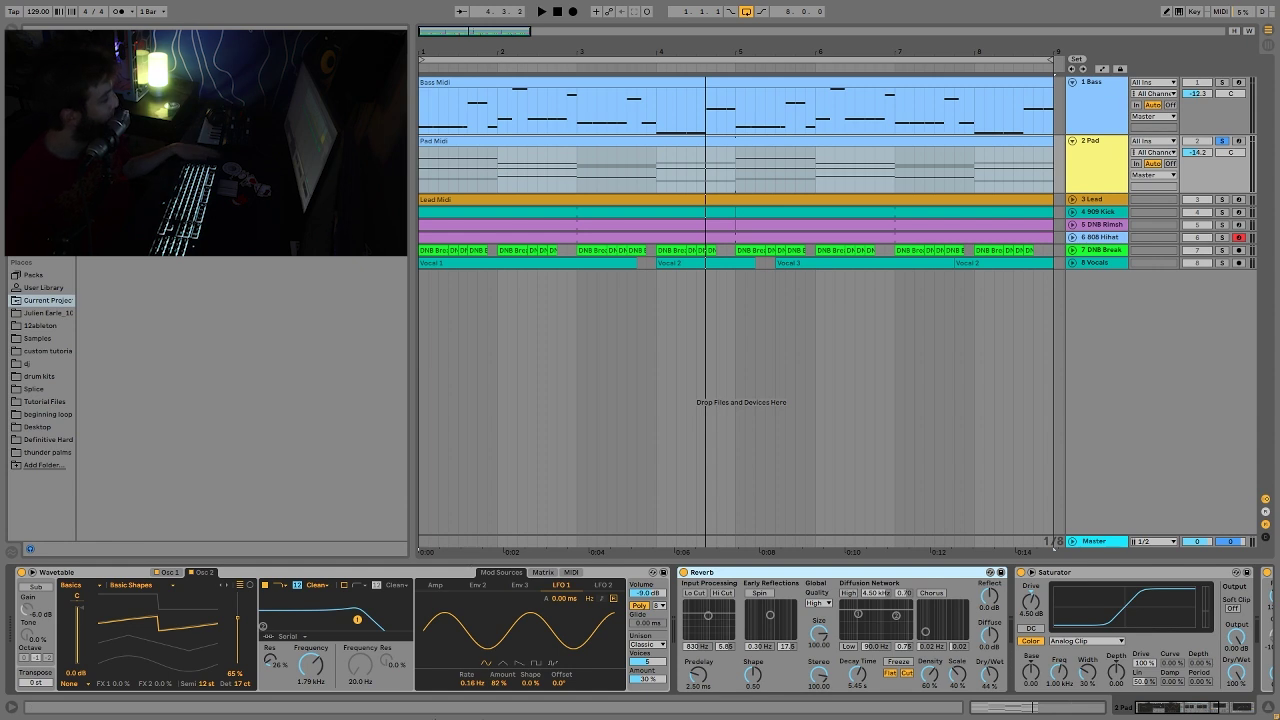
click(166, 574)
click(205, 573)
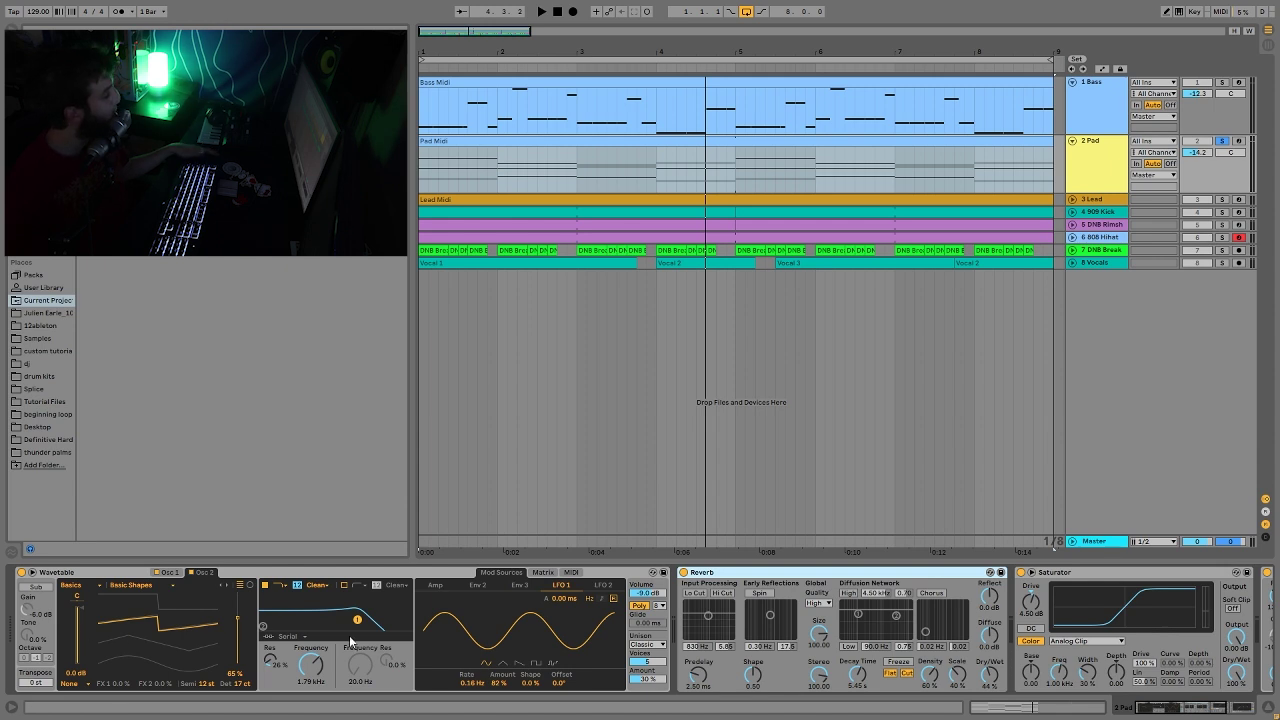
Step: Examine Wavetable's modulation matrix while listening to the soloed pad
click(542, 573)
key(space)
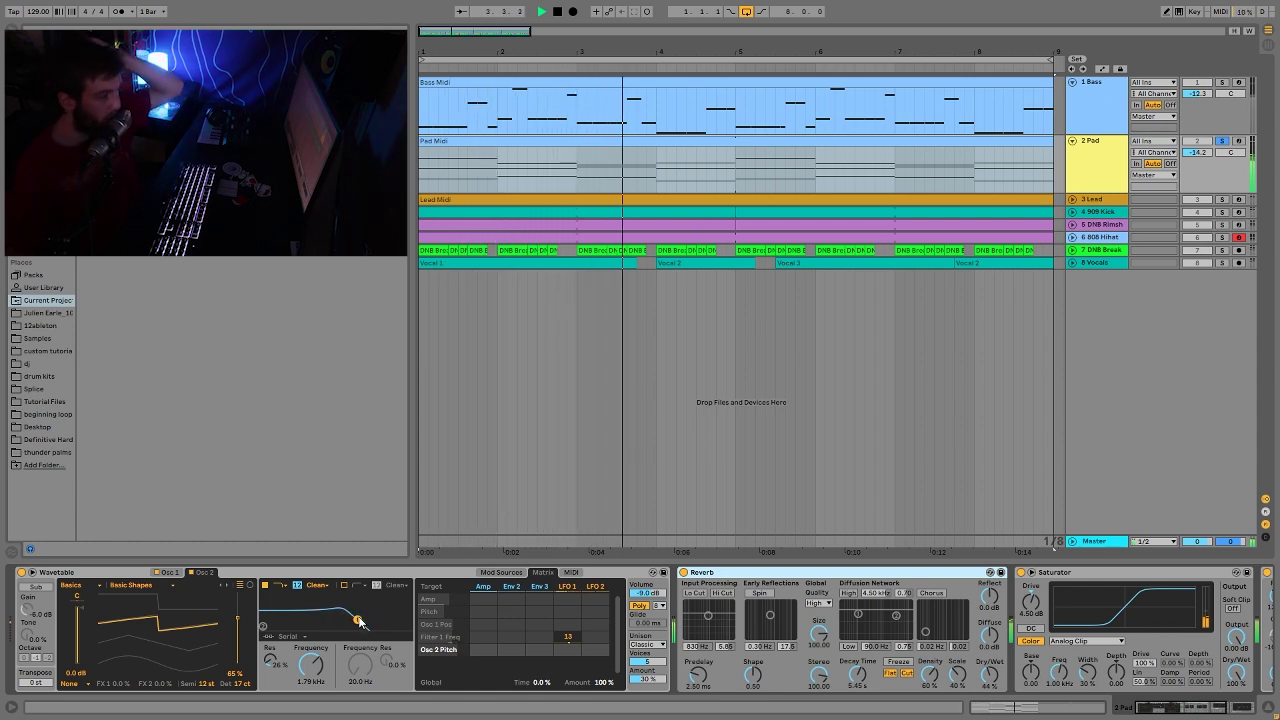
key(space)
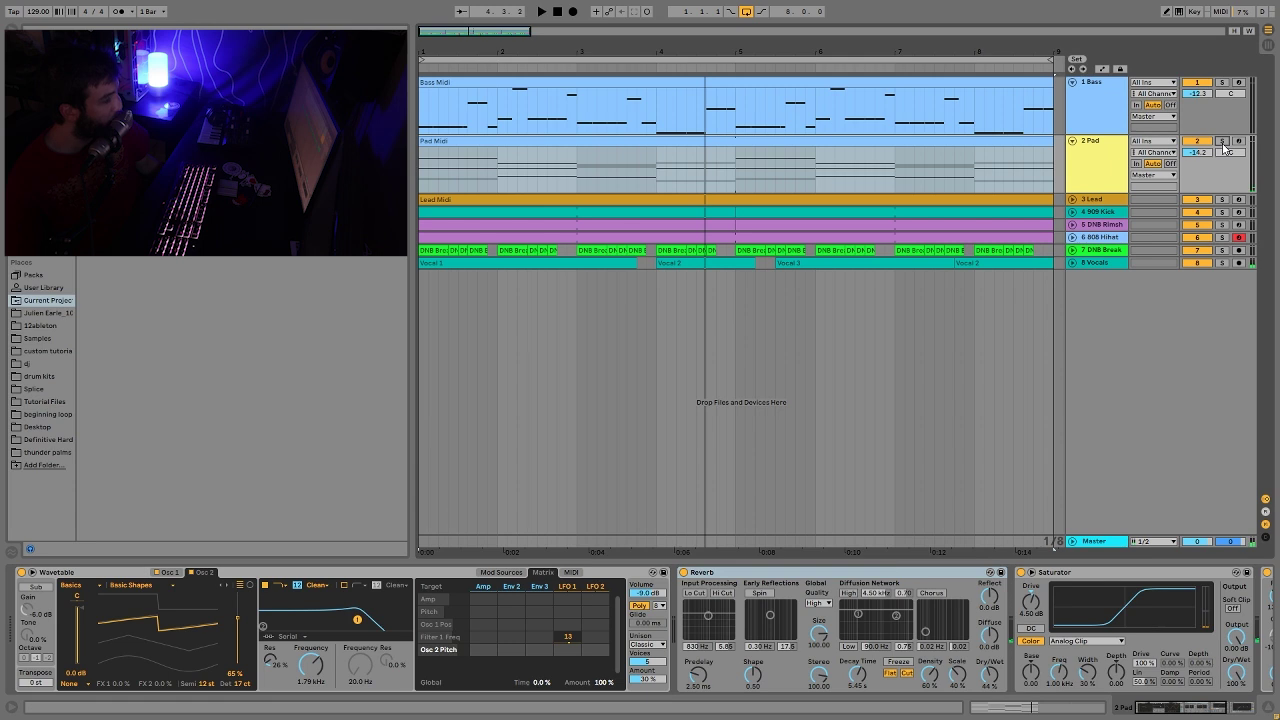
Step: Play the full arrangement, solo the Pad track to compare, and stop playback
key(space)
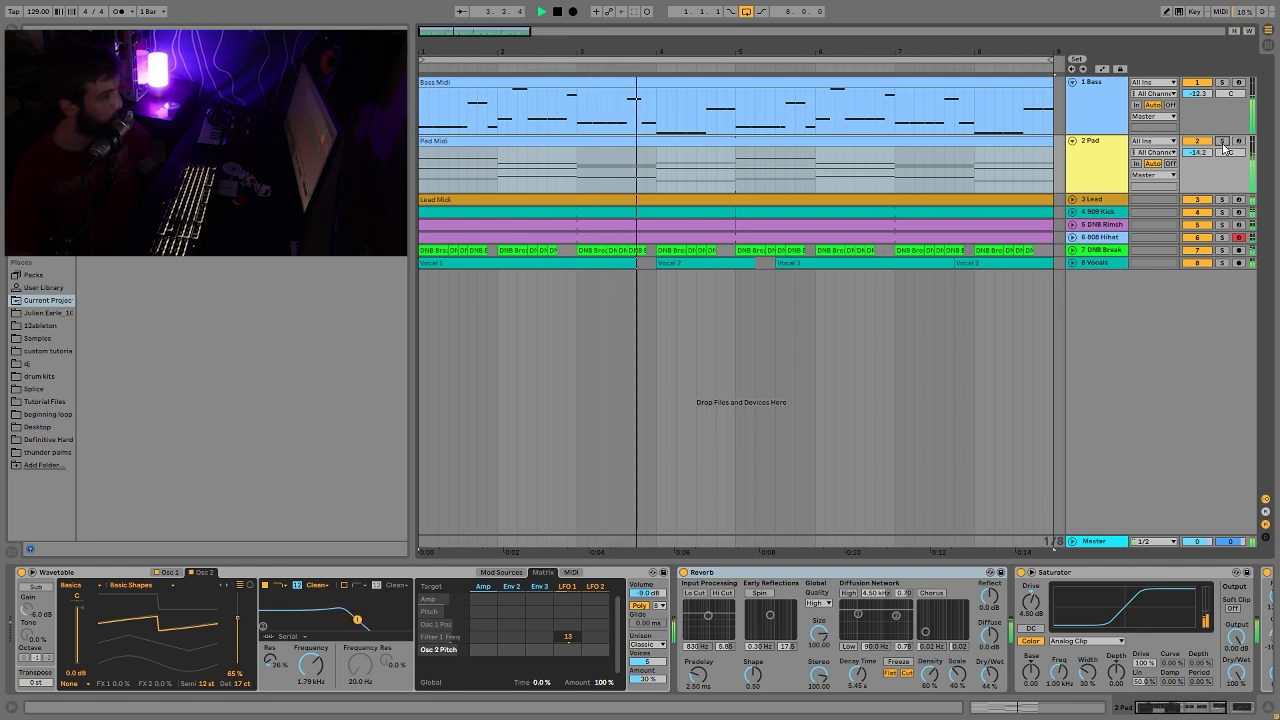
click(1223, 145)
key(space)
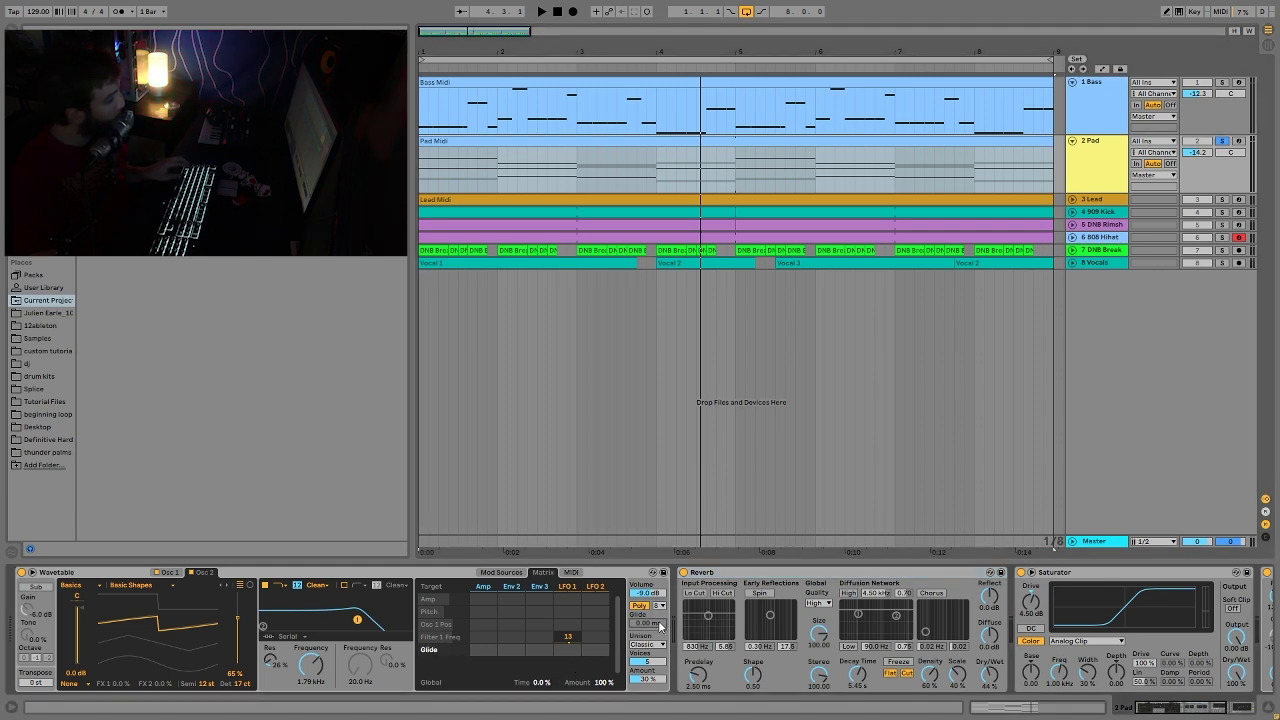
Step: Examine the Pad track's Reverb, Saturator and EQ Eight settings while playing short passages of the pad
scroll(560, 650, right, 5)
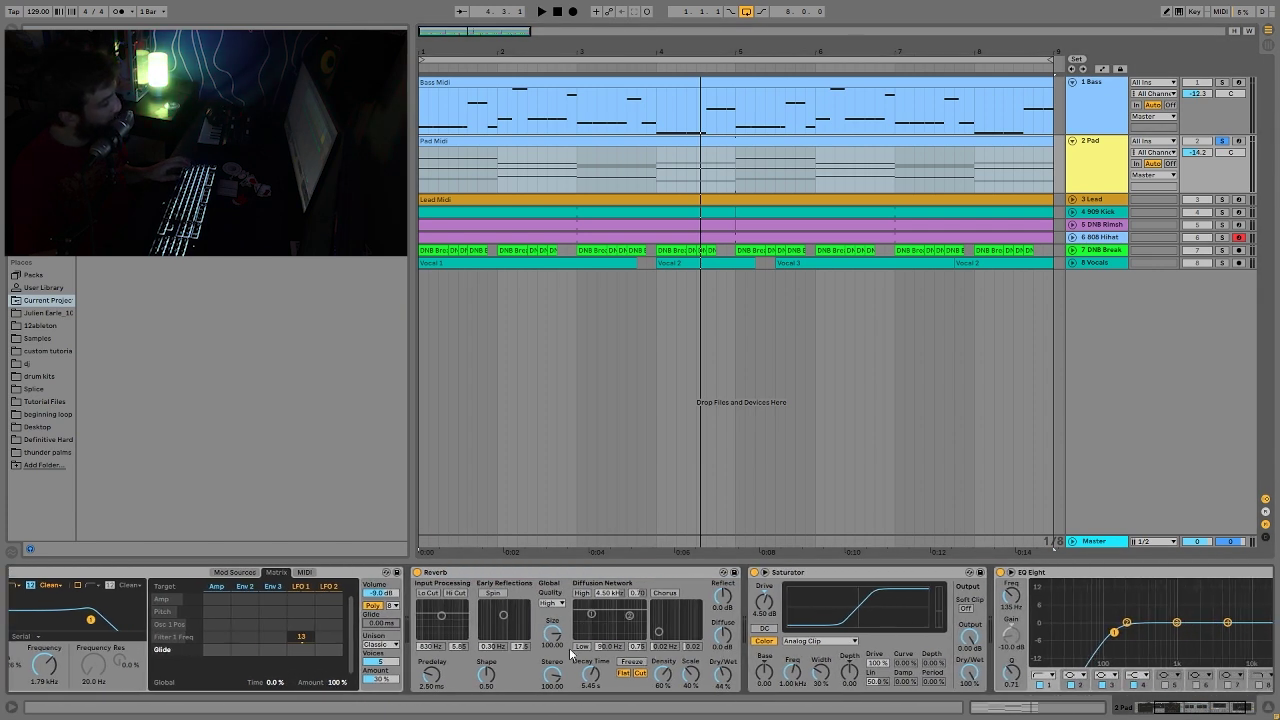
scroll(511, 697, right, 2)
key(space)
key(space)
scroll(145, 654, left, 3)
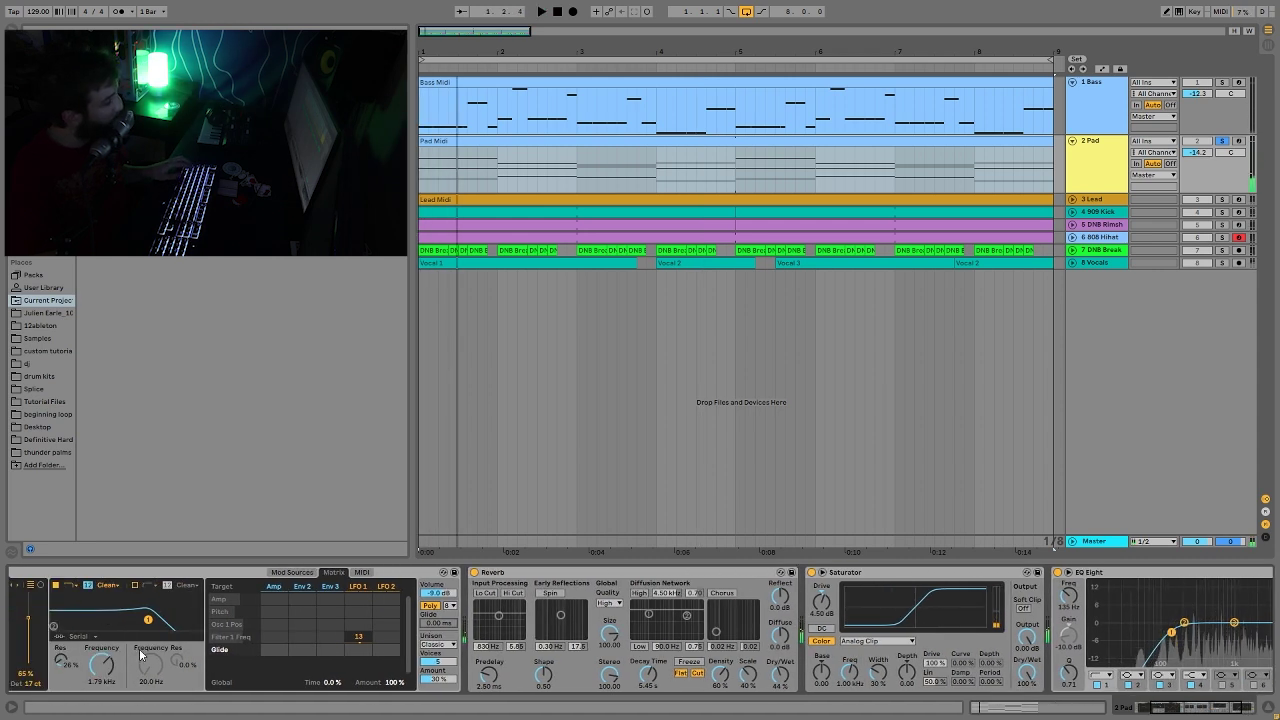
scroll(160, 645, right, 3)
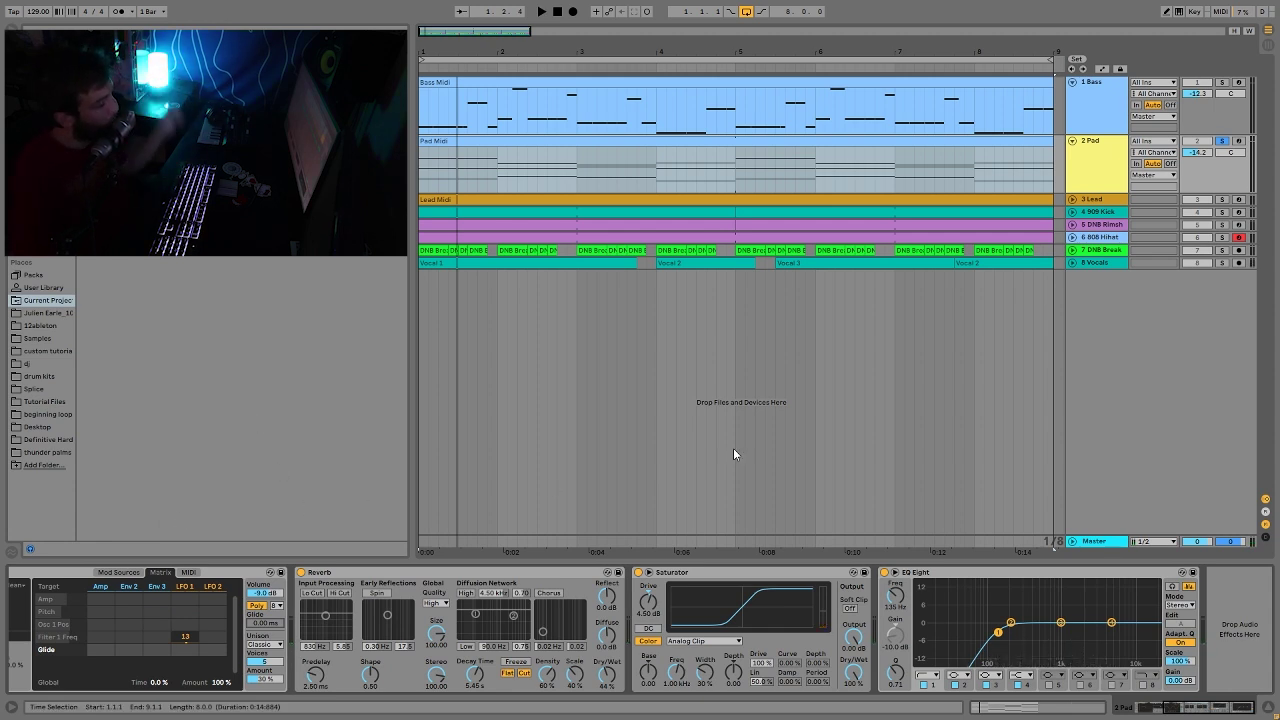
key(space)
key(space)
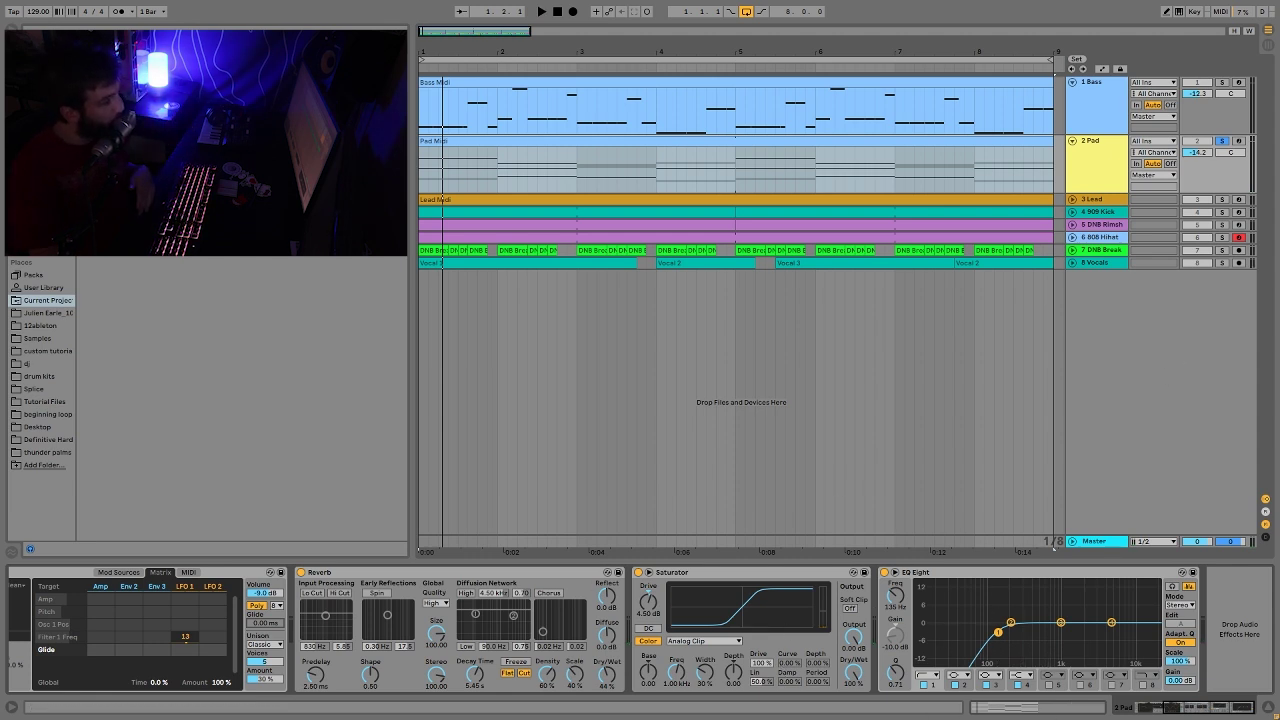
Step: Solo and unfold the Lead track, play it, and open the Lead Midi clip to view its notes
click(1221, 200)
click(1073, 200)
key(space)
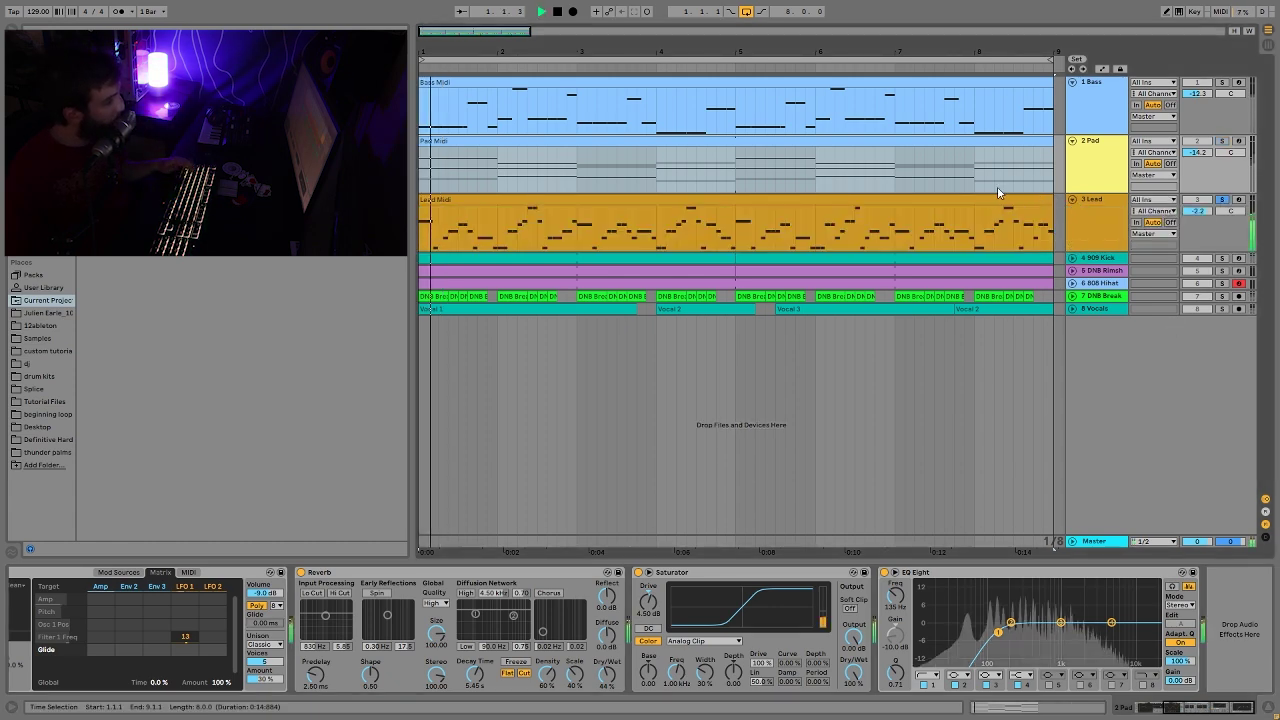
double_click(985, 193)
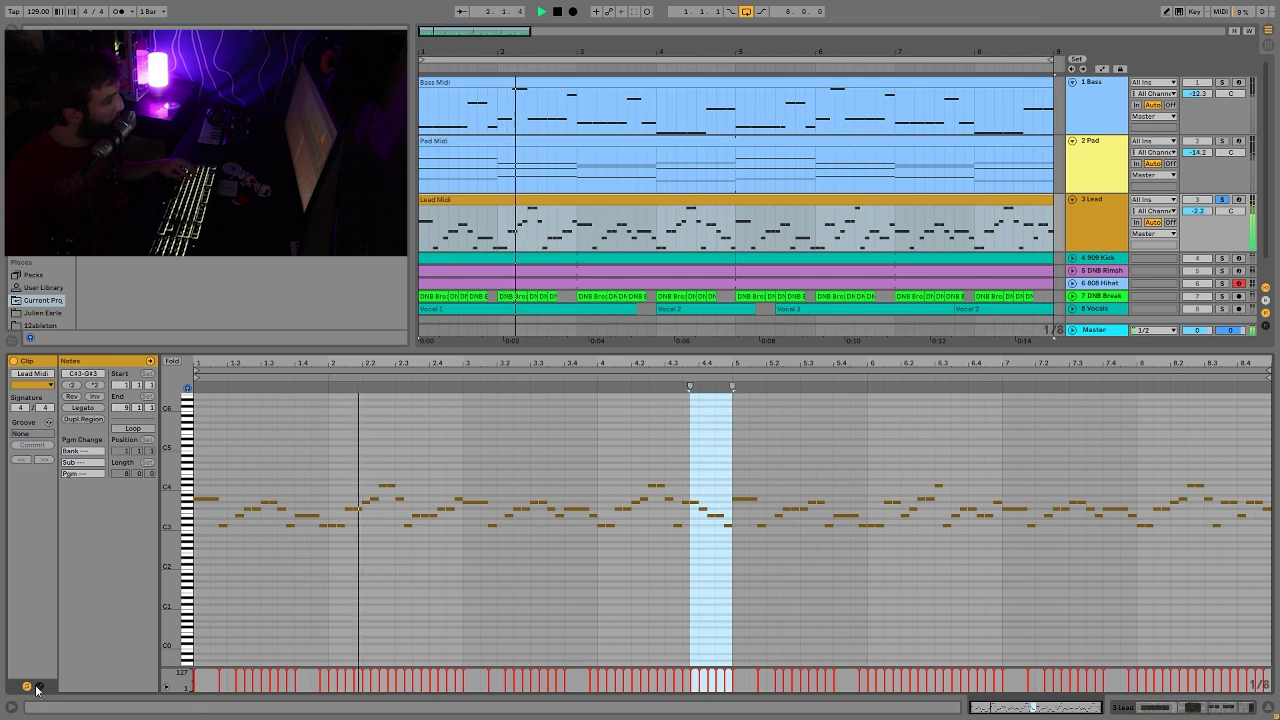
click(397, 578)
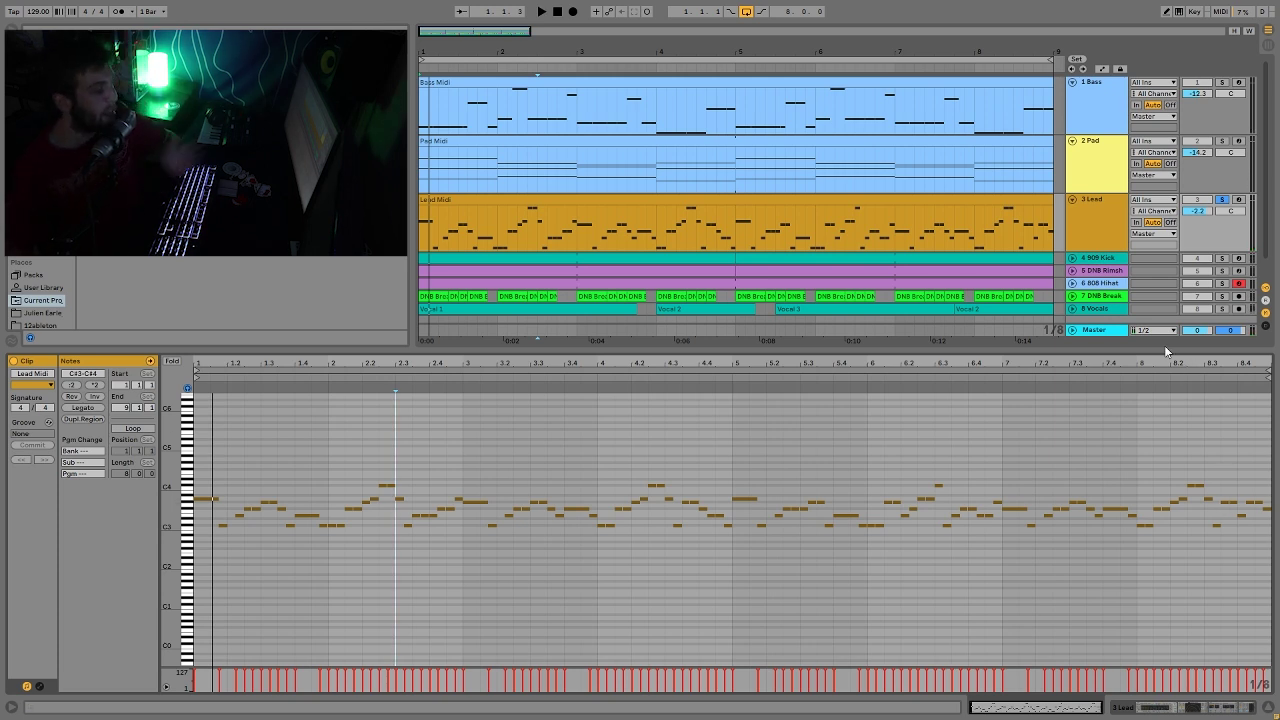
Step: Select the Lead Midi clip and show the Lead track's devices
click(1117, 238)
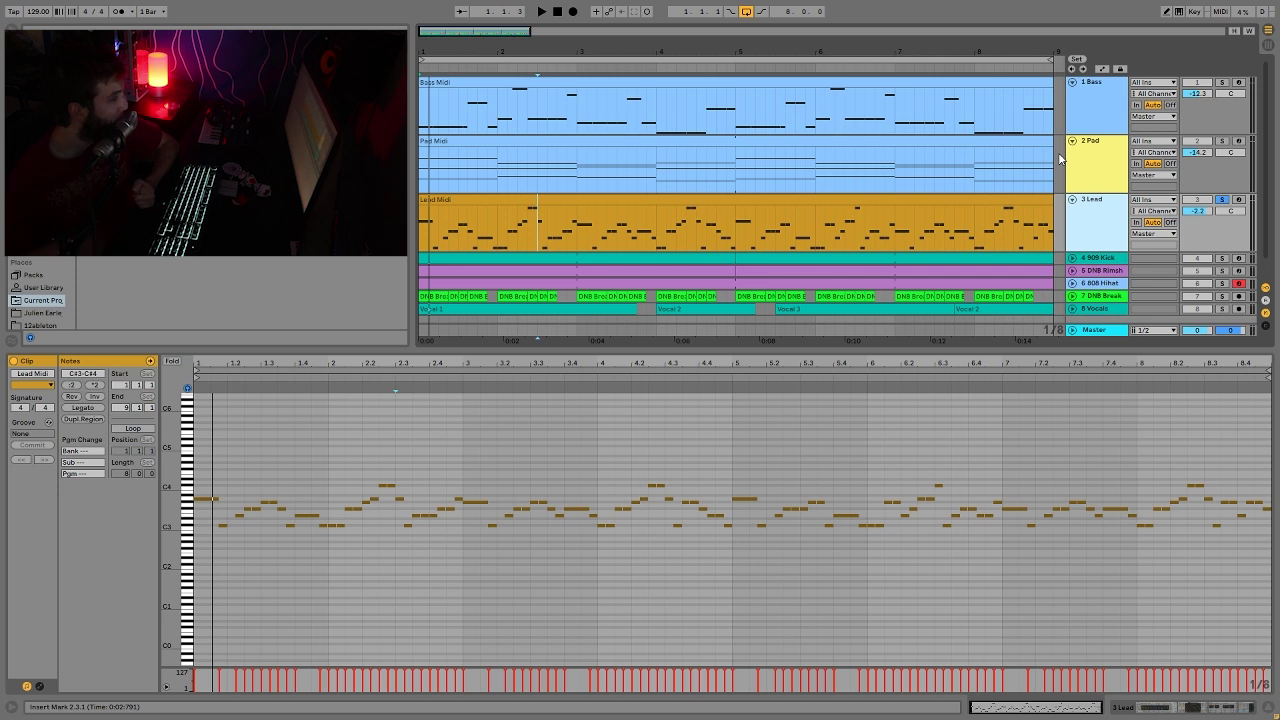
click(443, 198)
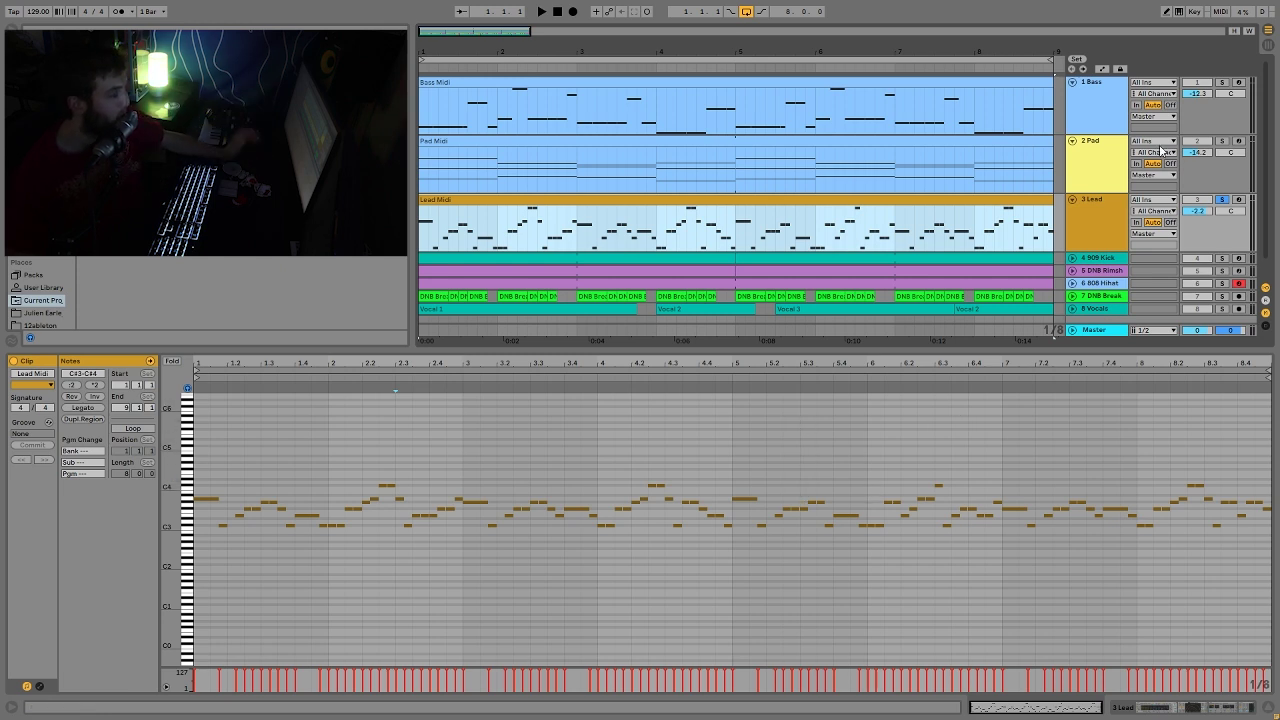
click(1076, 216)
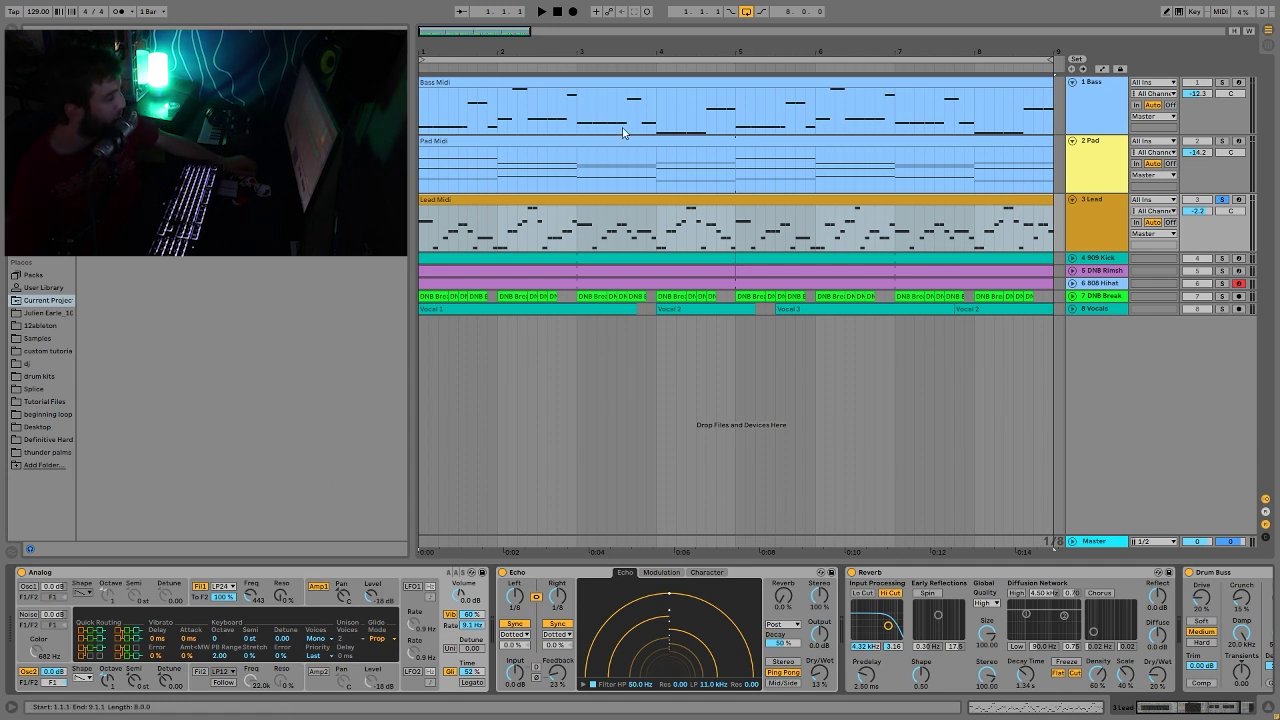
Step: Open the Lead Midi clip and select its opening run of notes from bar 1 through beat 1.3
double_click(706, 203)
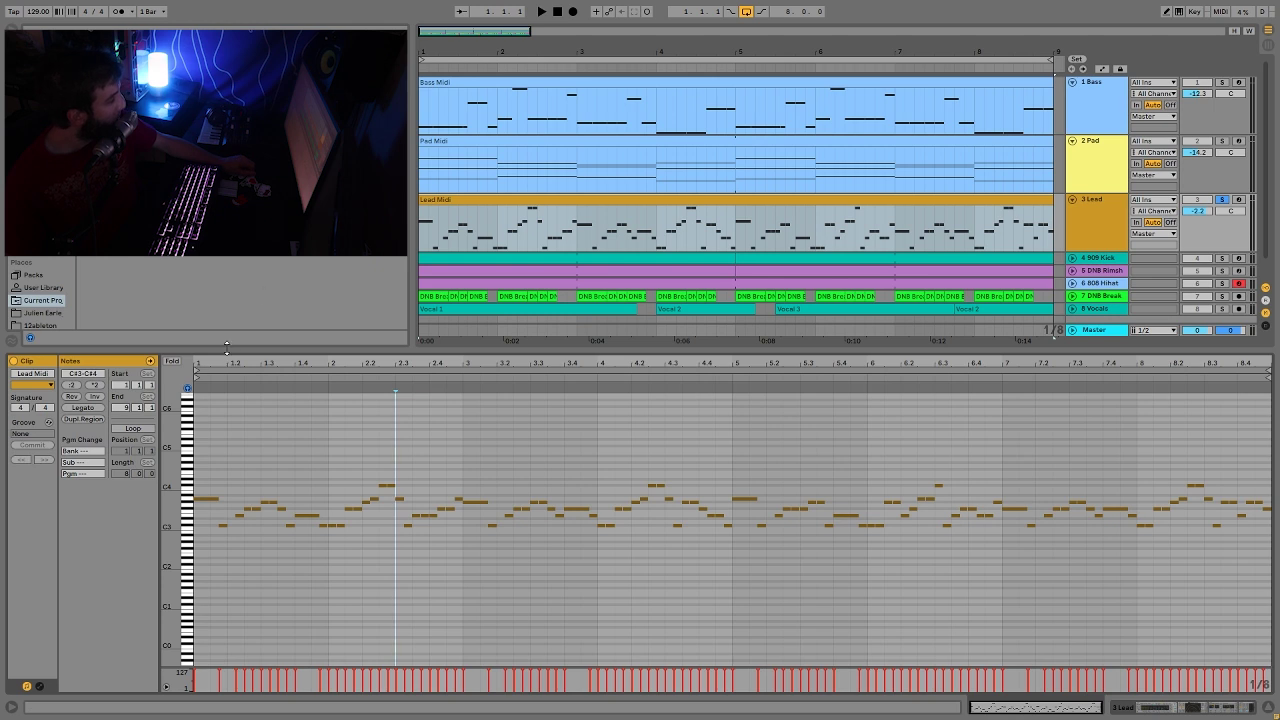
mouse_move(222, 363)
mouse_down()
mouse_move(222, 404)
mouse_move(222, 385)
mouse_up()
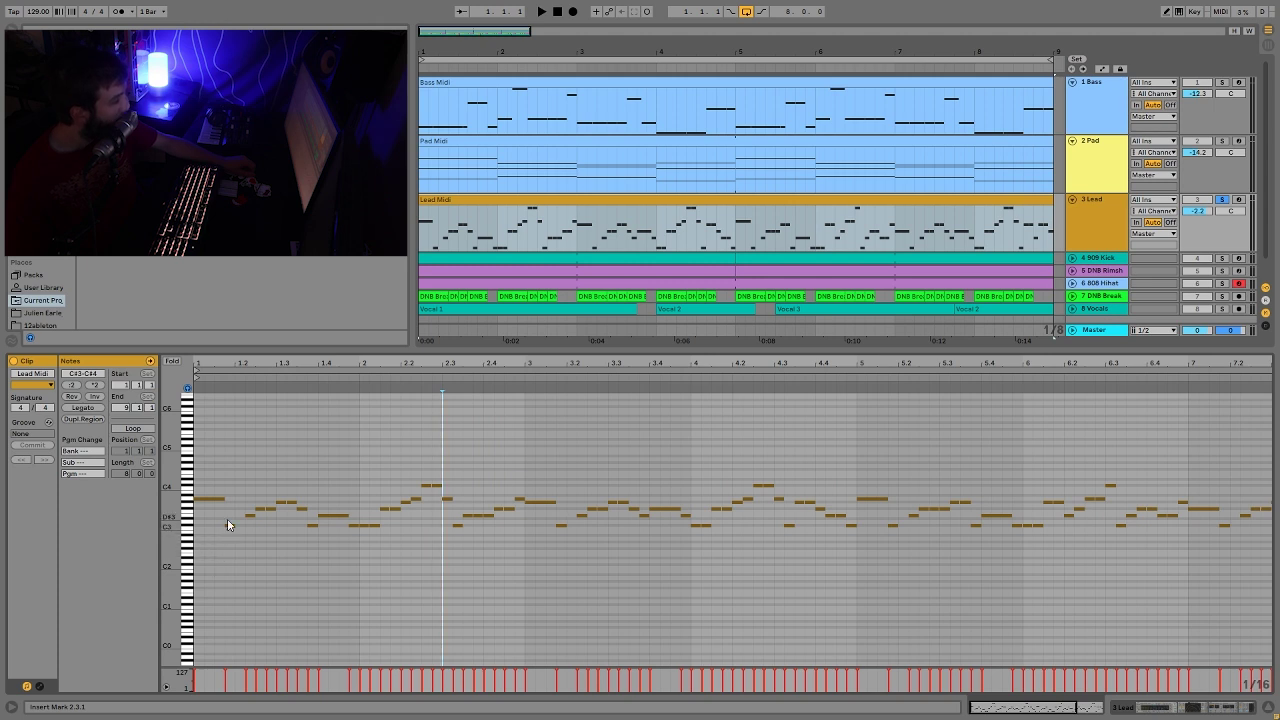
double_click(231, 527)
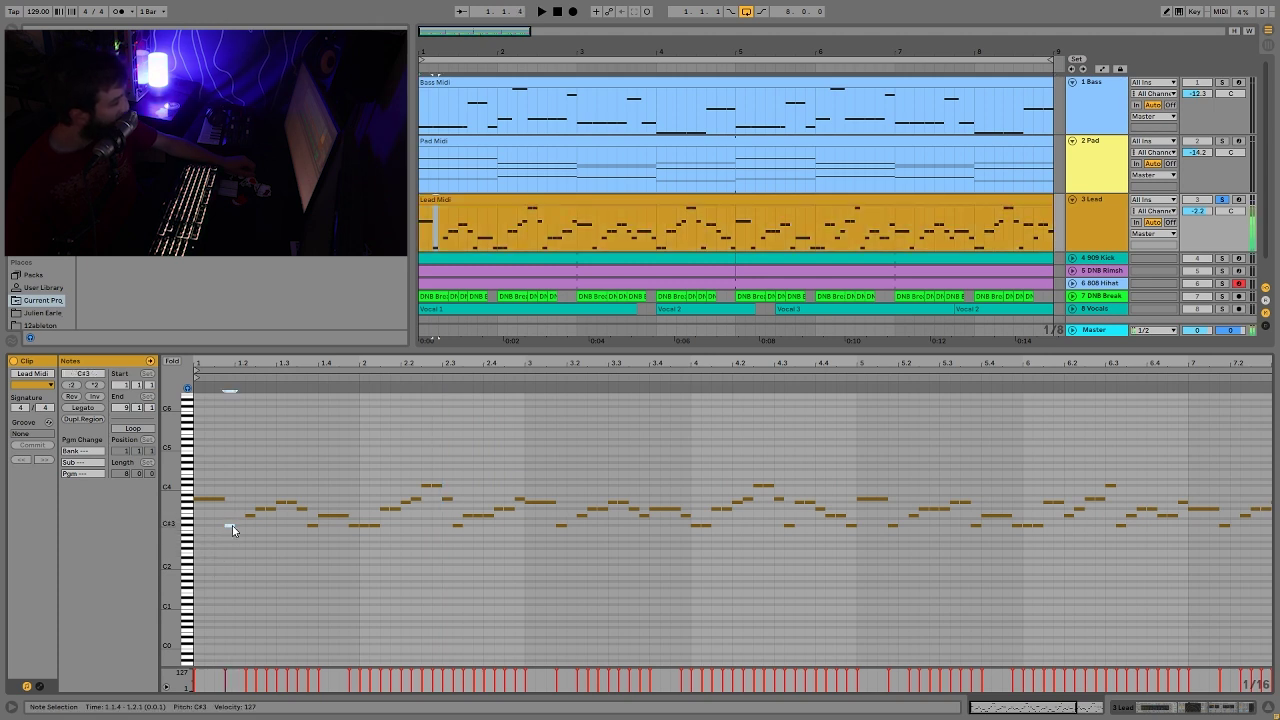
drag(218, 555, 287, 505)
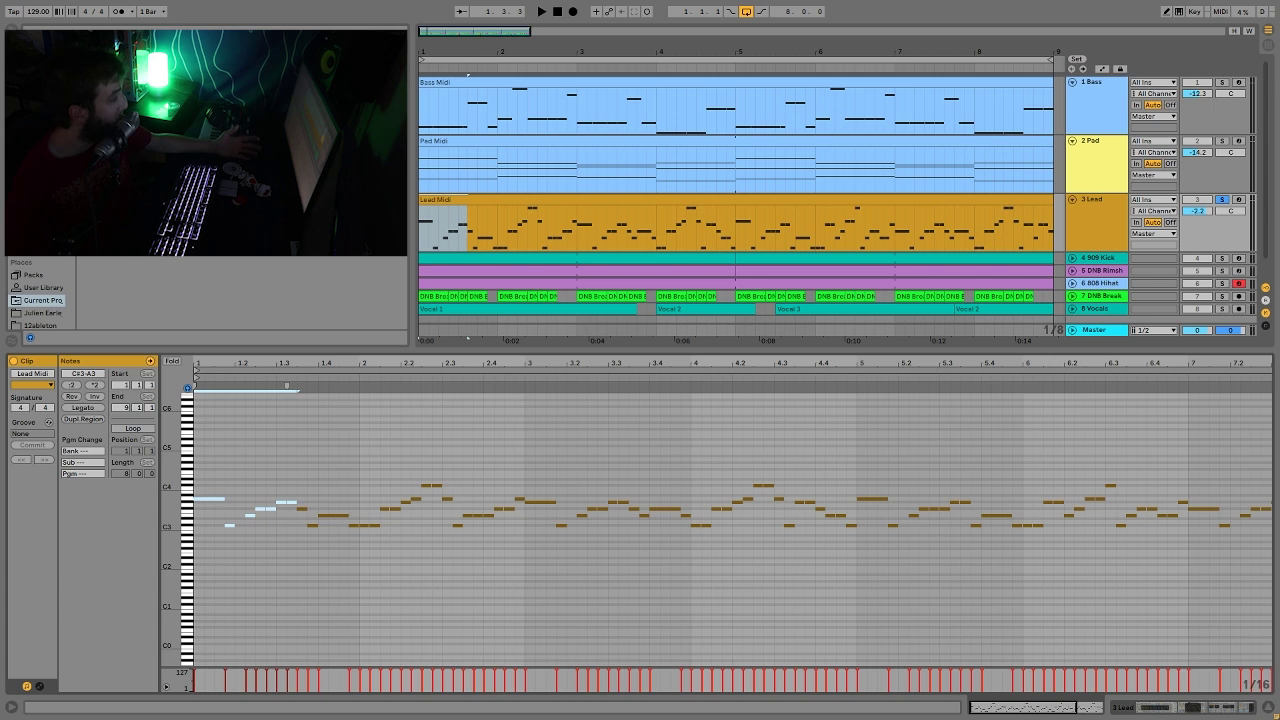
Step: Audition the soloed lead melody in short passages from the start, with the insert marker placed at bar 3
key(space)
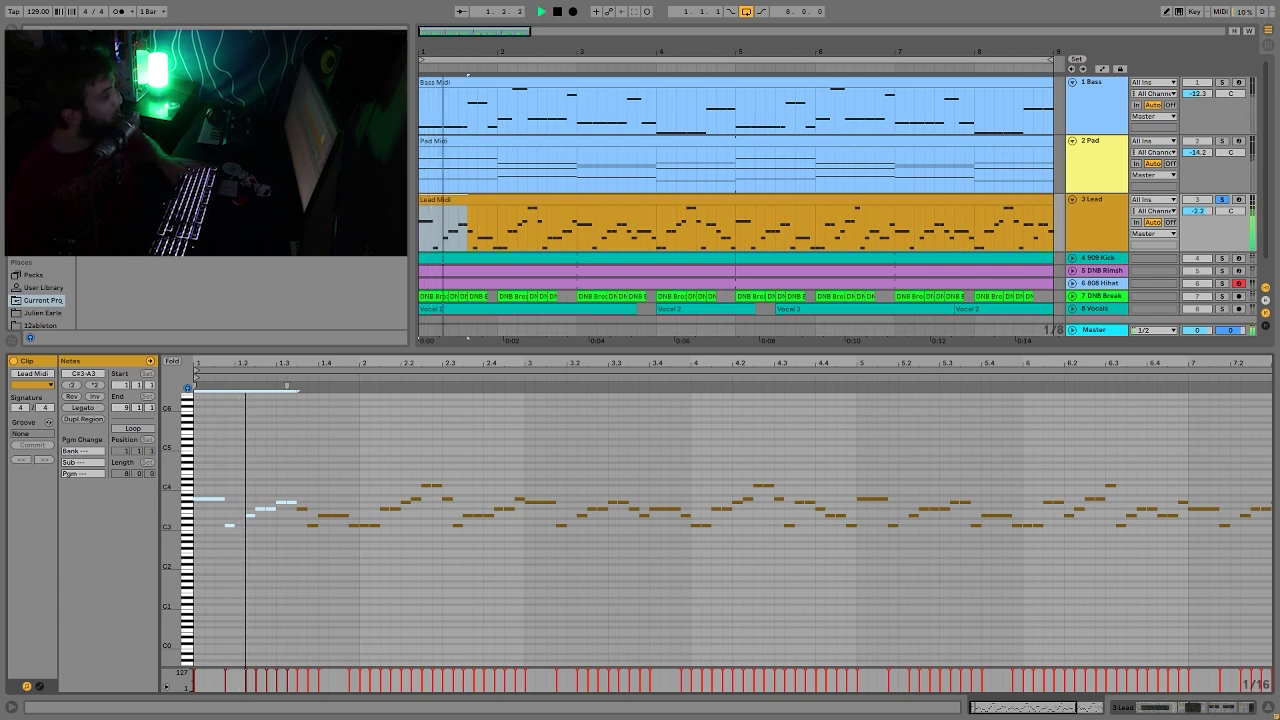
click(527, 555)
key(space)
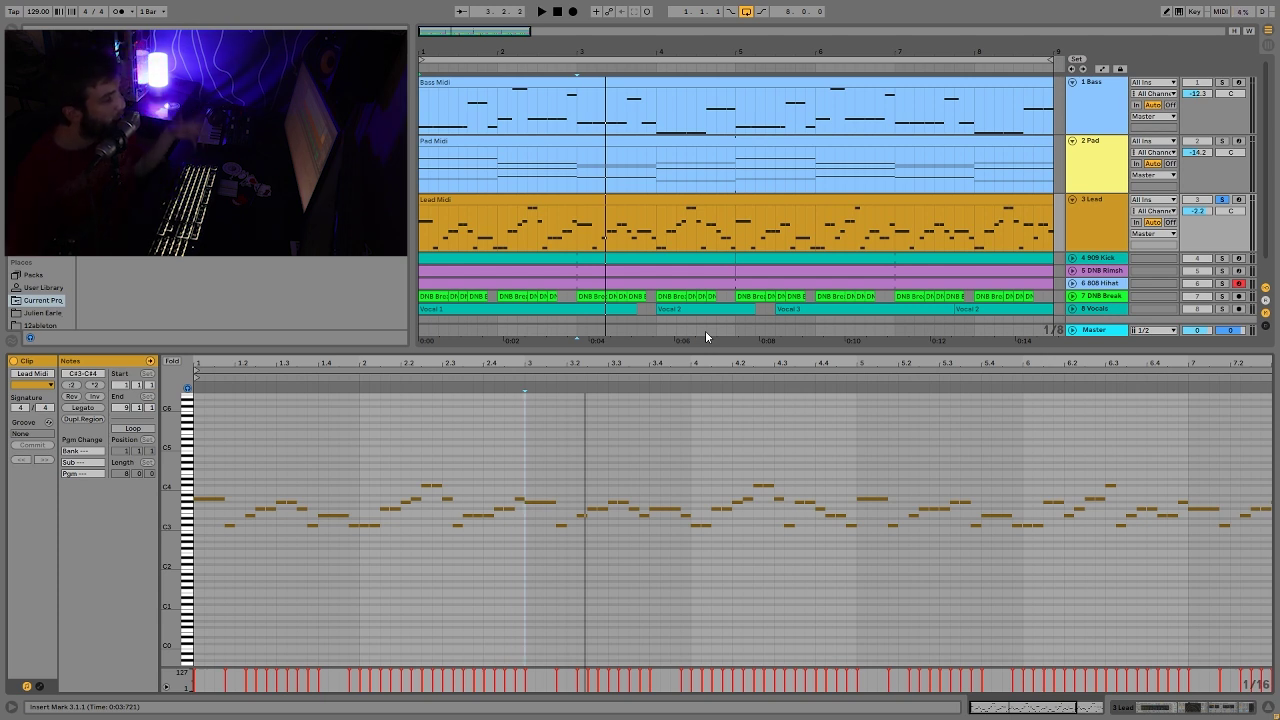
key(space)
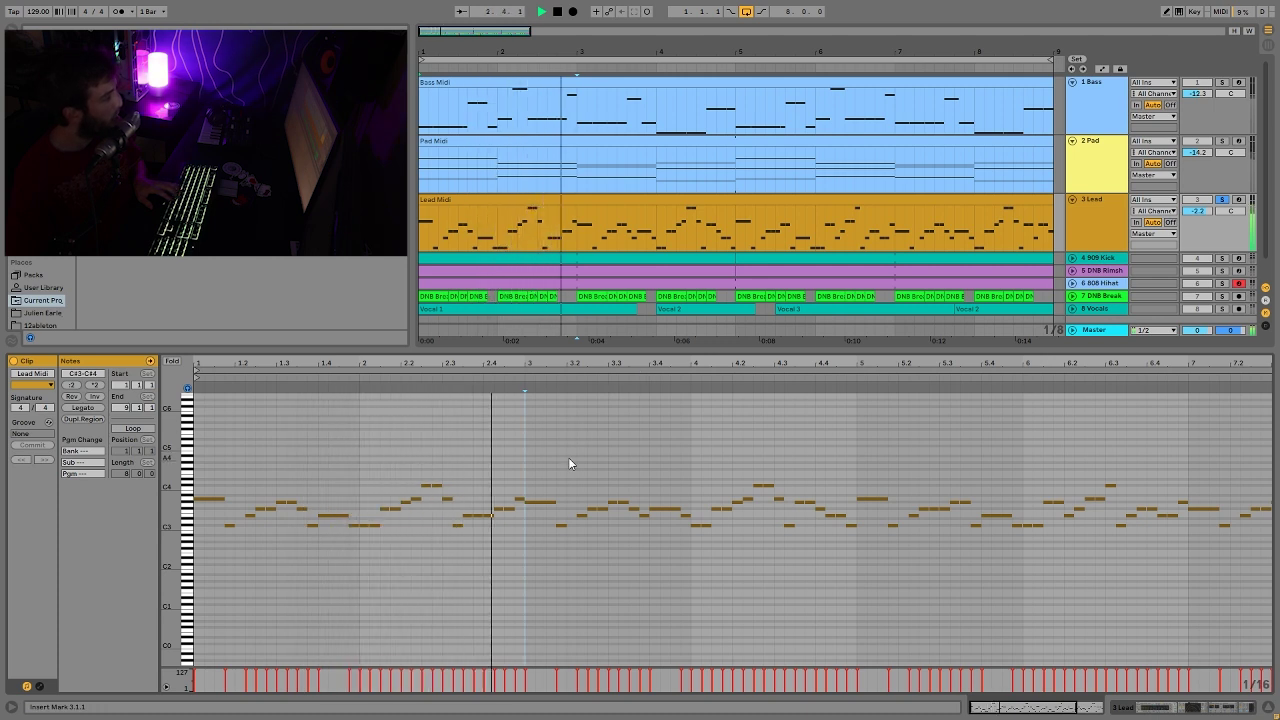
key(space)
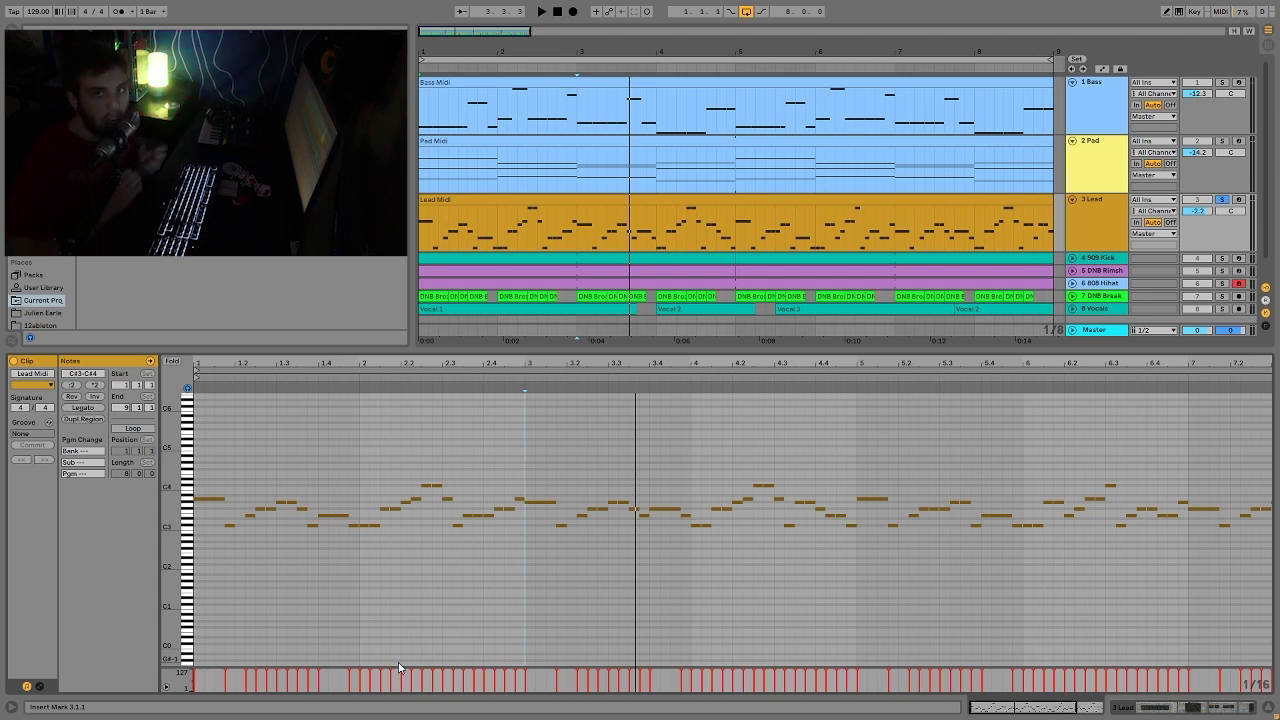
key(space)
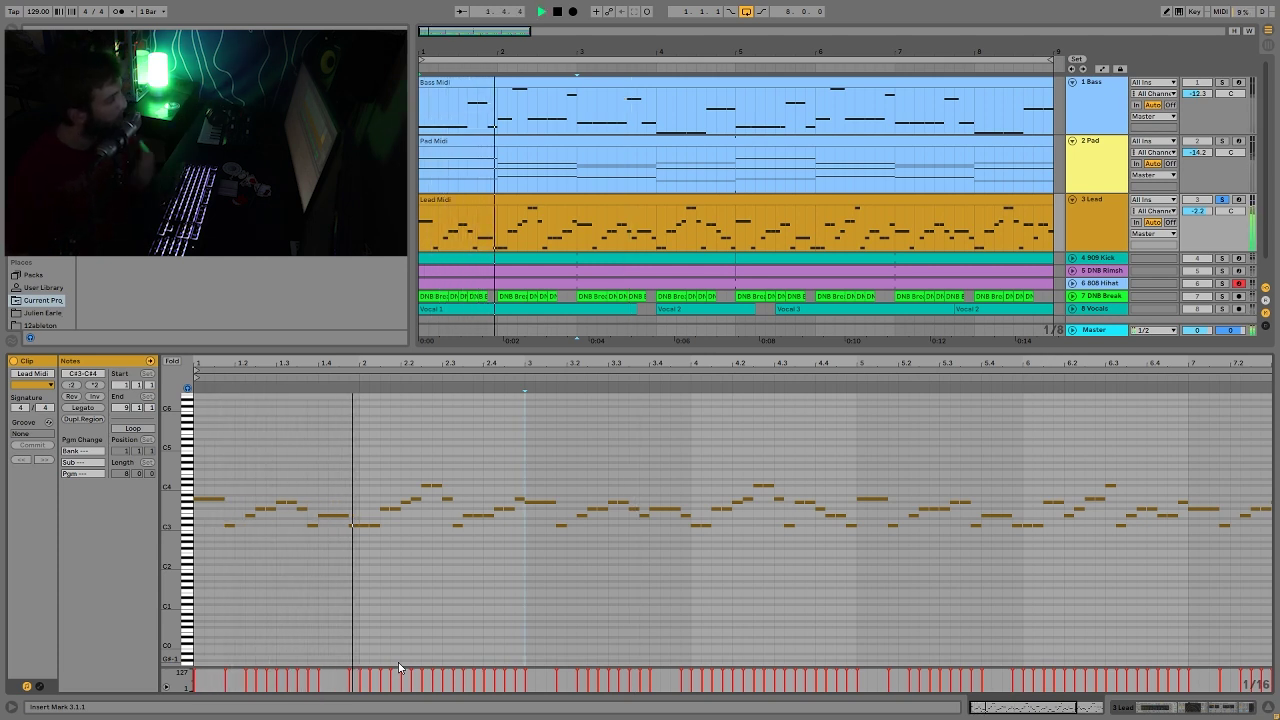
key(space)
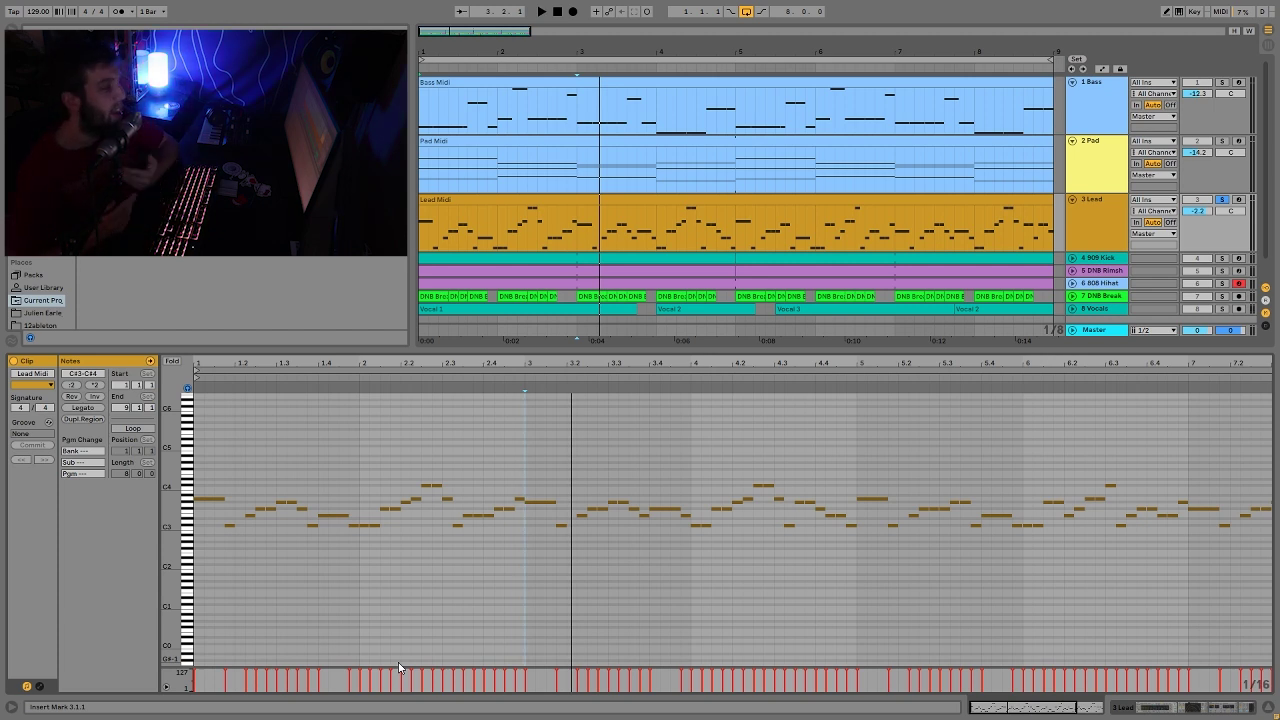
key(space)
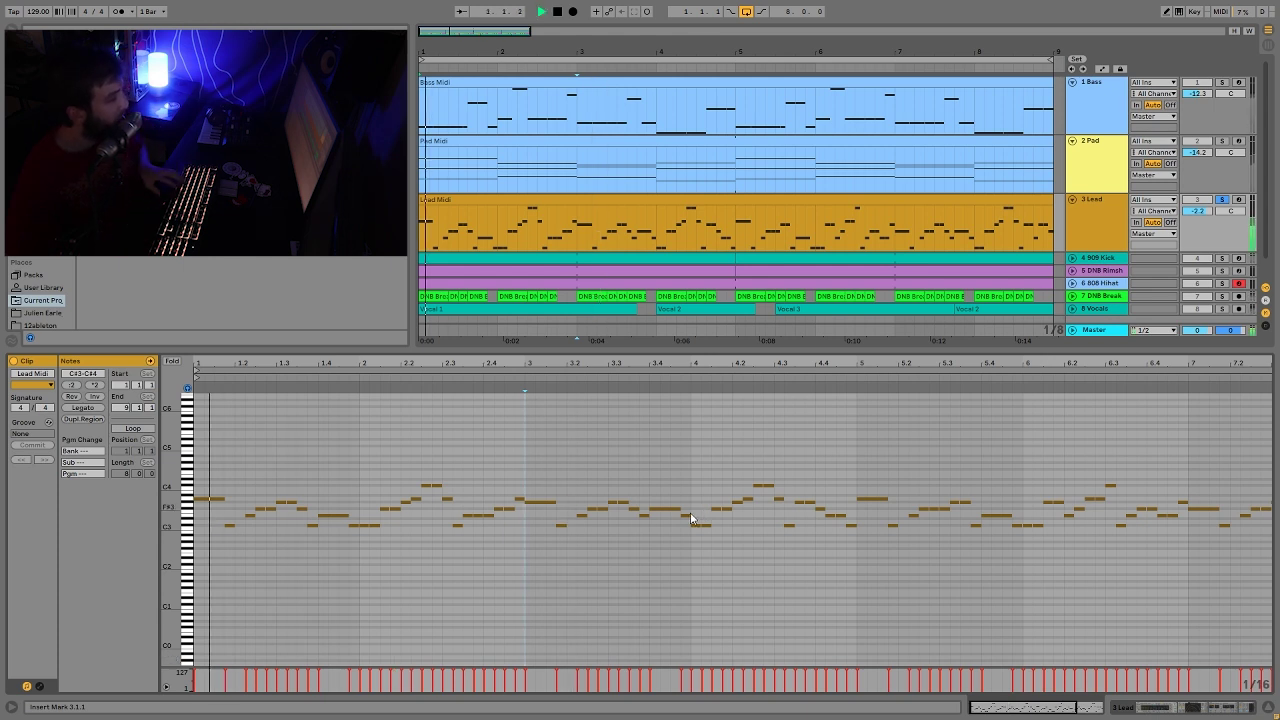
Step: Solo the Pad together with the Lead, play both parts, and unsolo the Pad after stopping playback
click(663, 201)
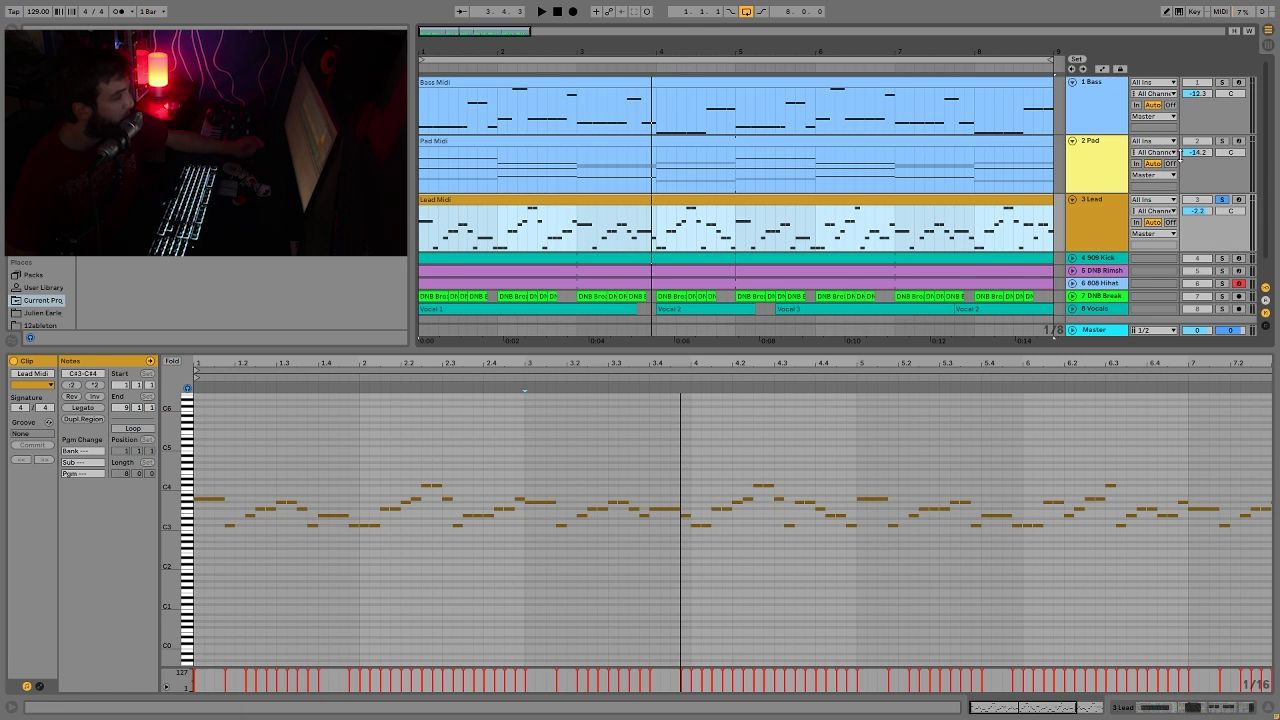
click(1220, 143)
key(space)
click(948, 199)
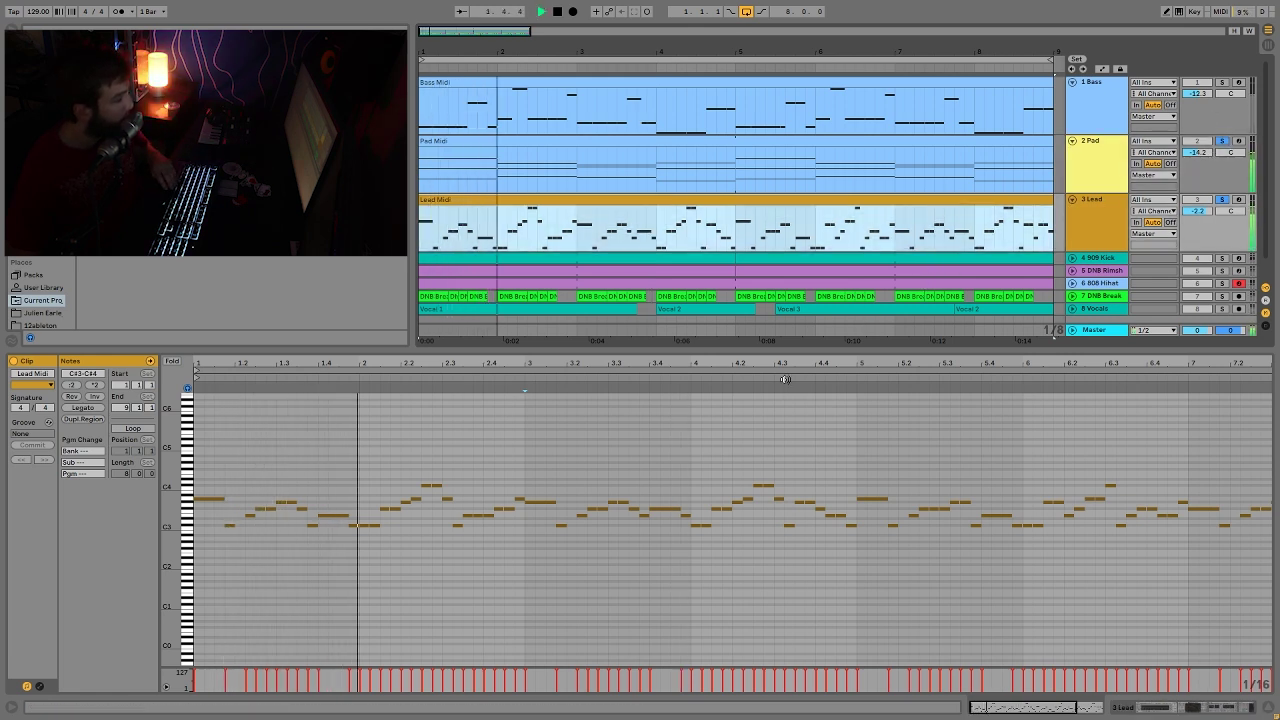
key(space)
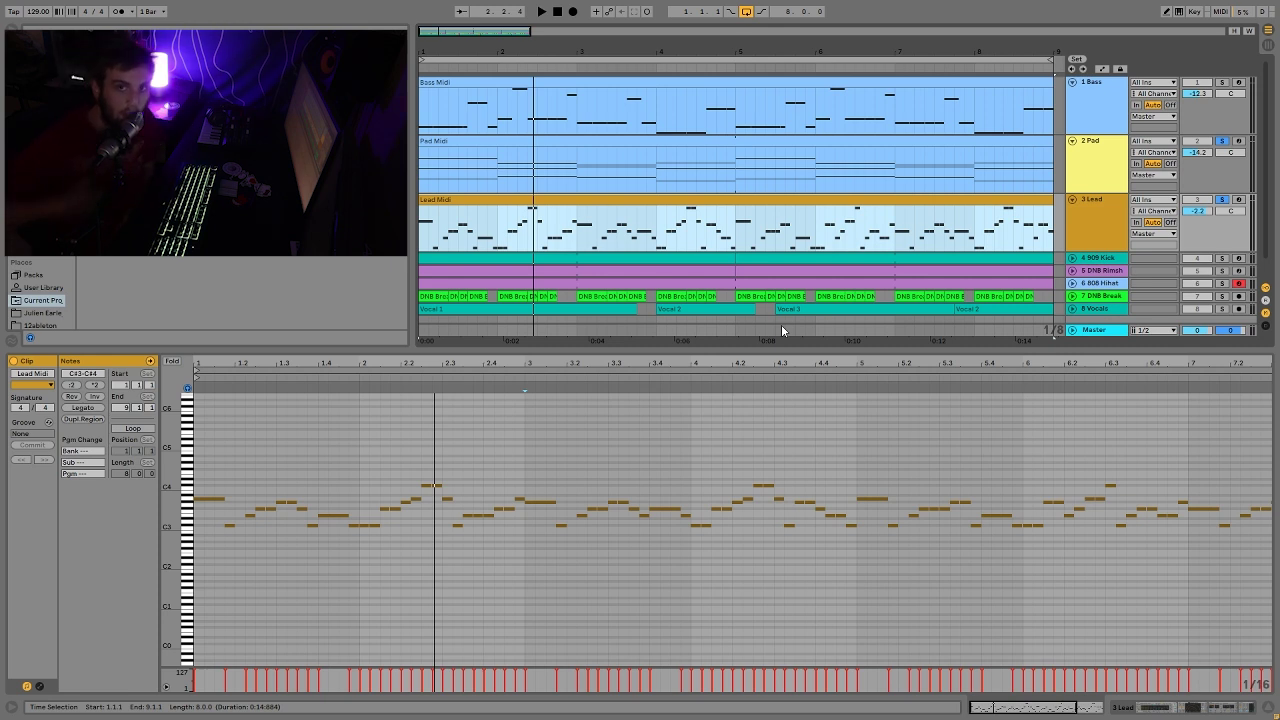
click(1220, 142)
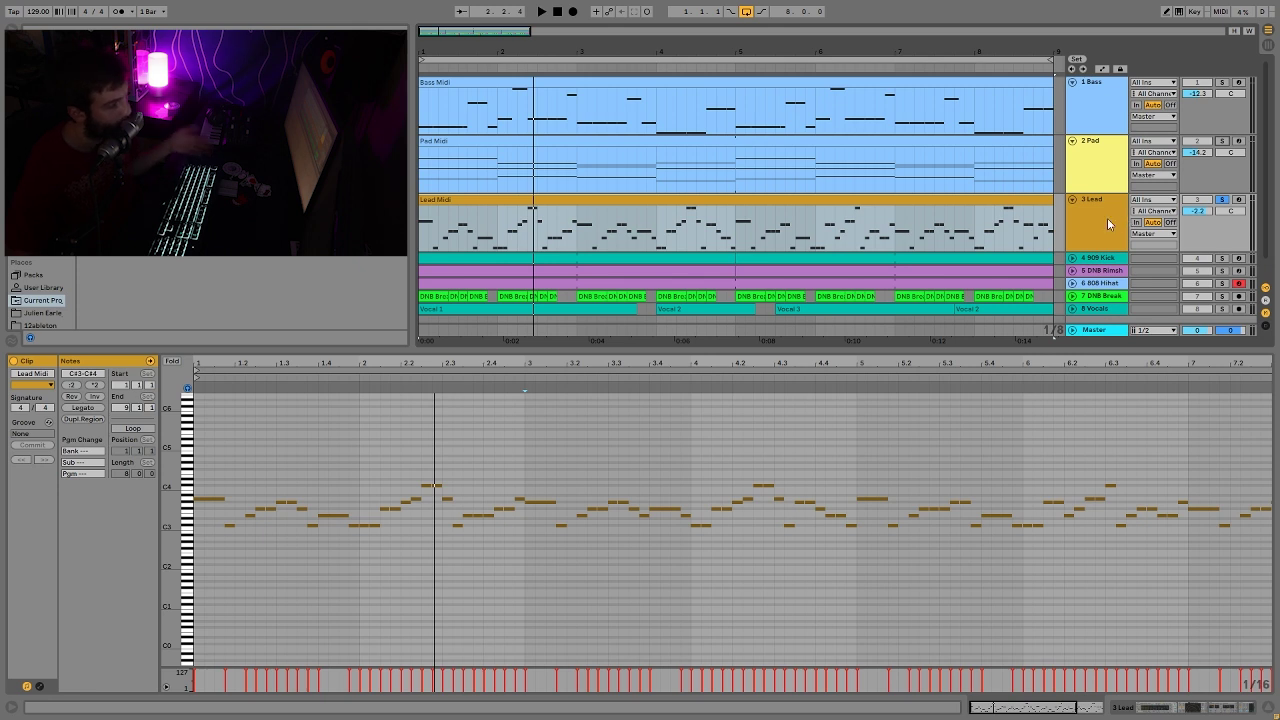
Step: Show the Lead's Analog filter envelope, add an automation lane for F1 Freq < Env, and display the FEG1 Attack automation
click(1107, 218)
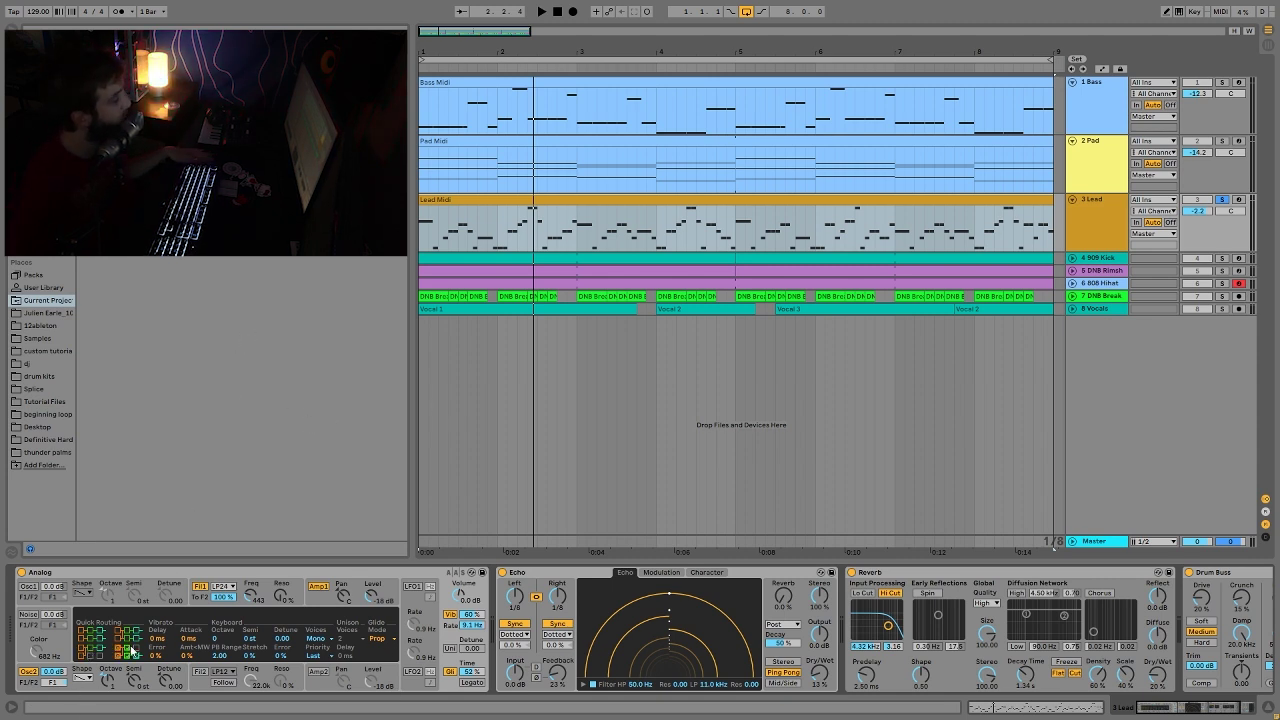
click(262, 588)
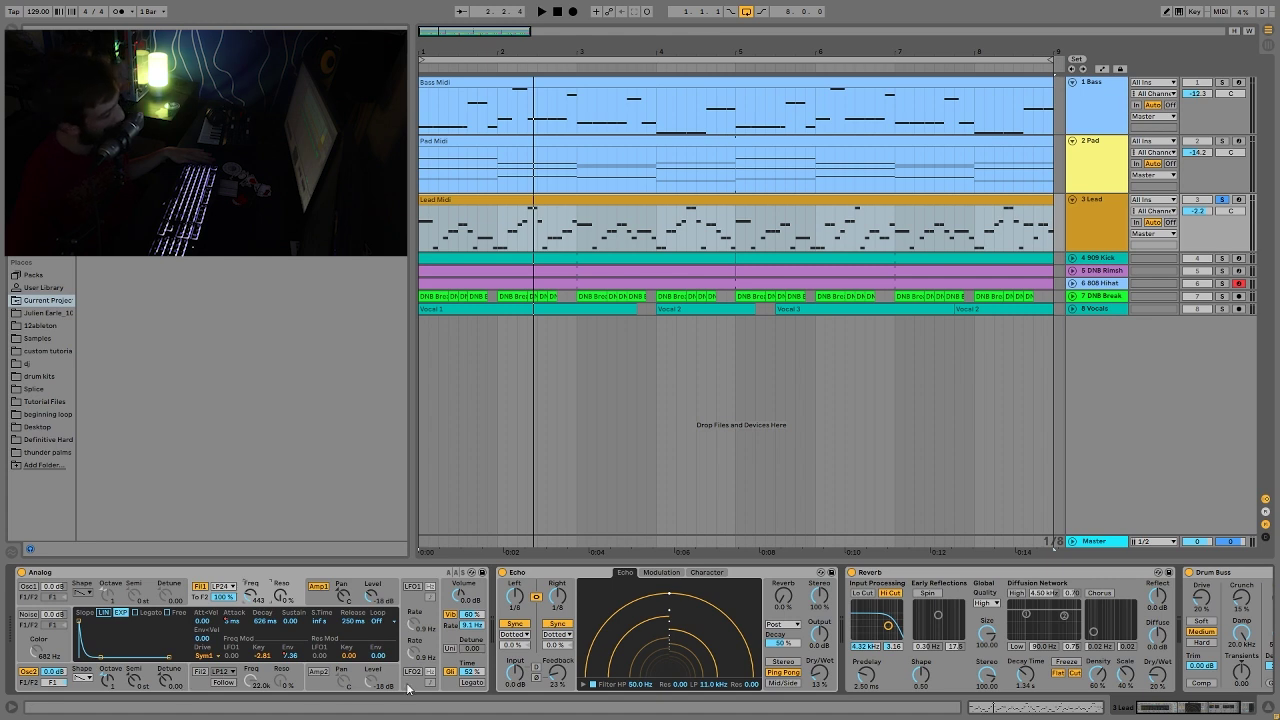
right_click(285, 658)
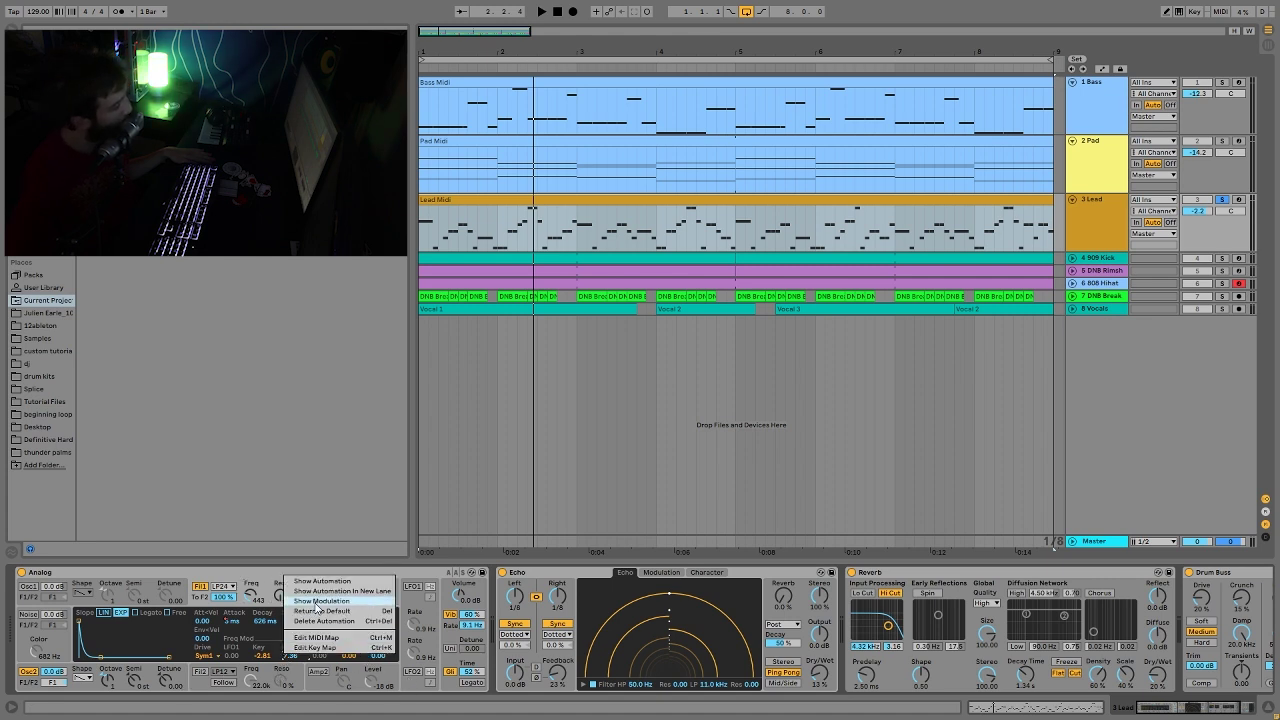
click(316, 591)
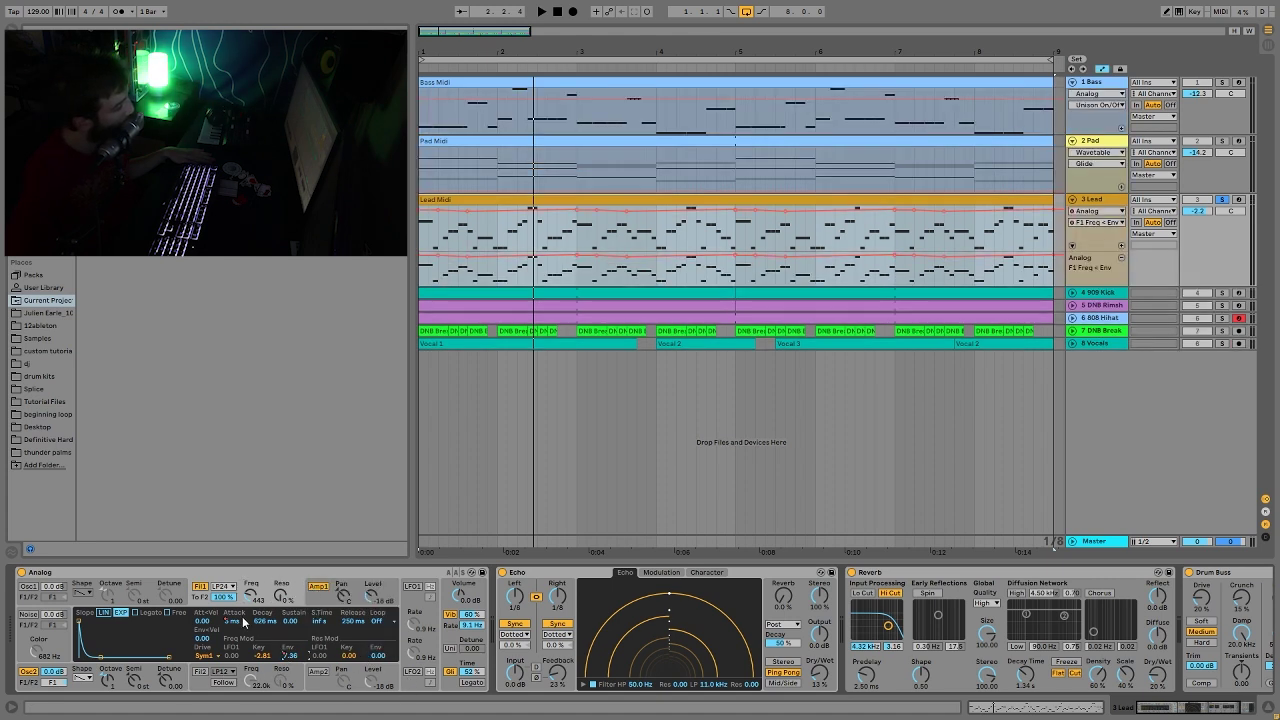
click(230, 626)
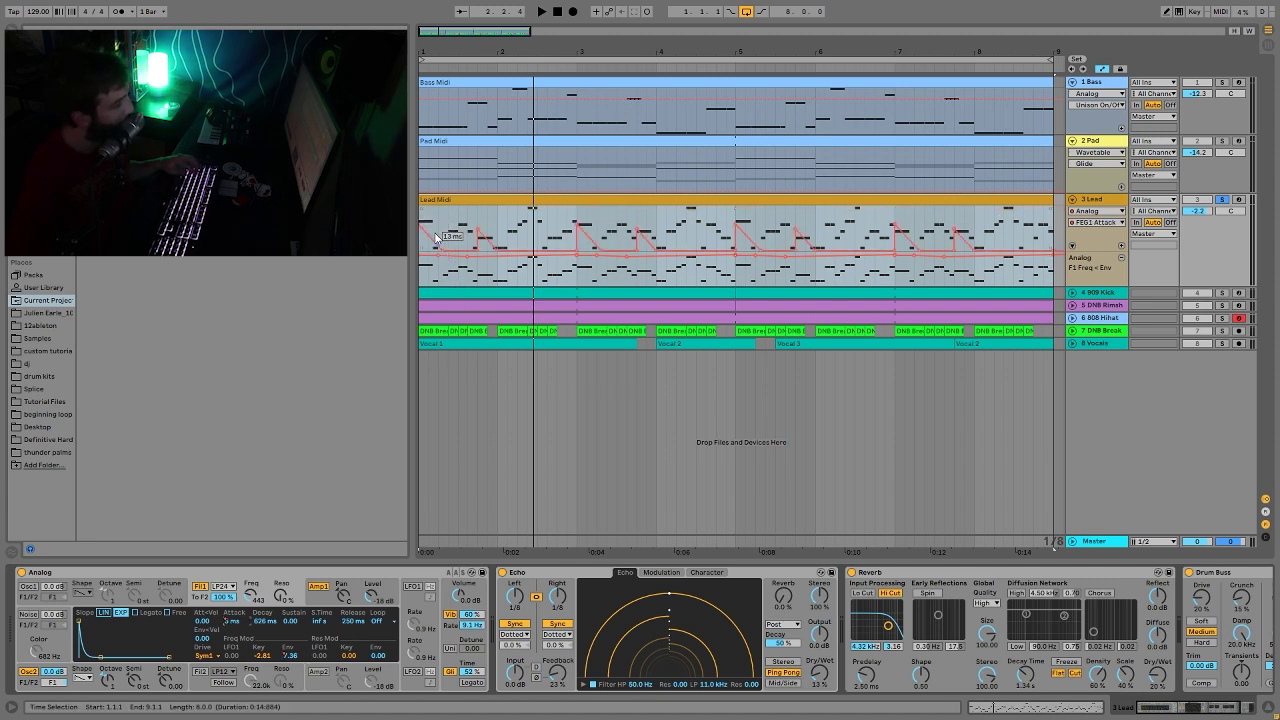
Step: Play short passages of the lead while examining how the FEG1 Attack automation shapes the filter envelope
key(space)
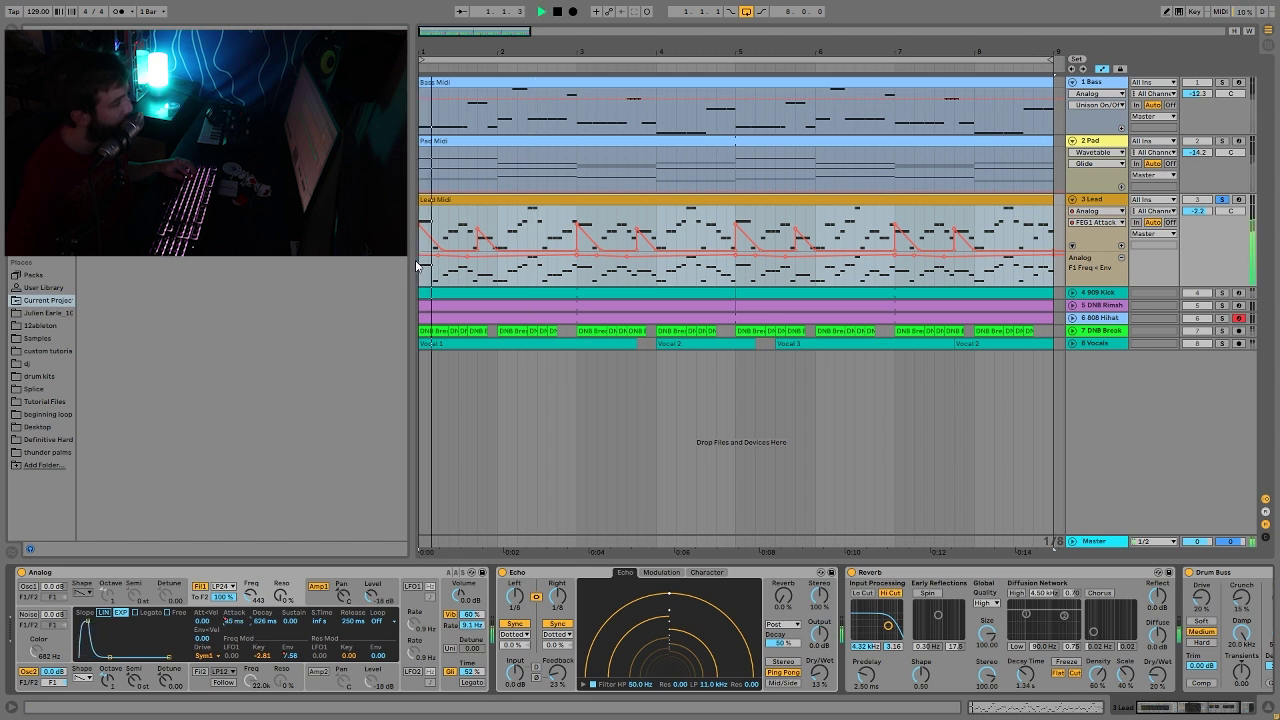
key(space)
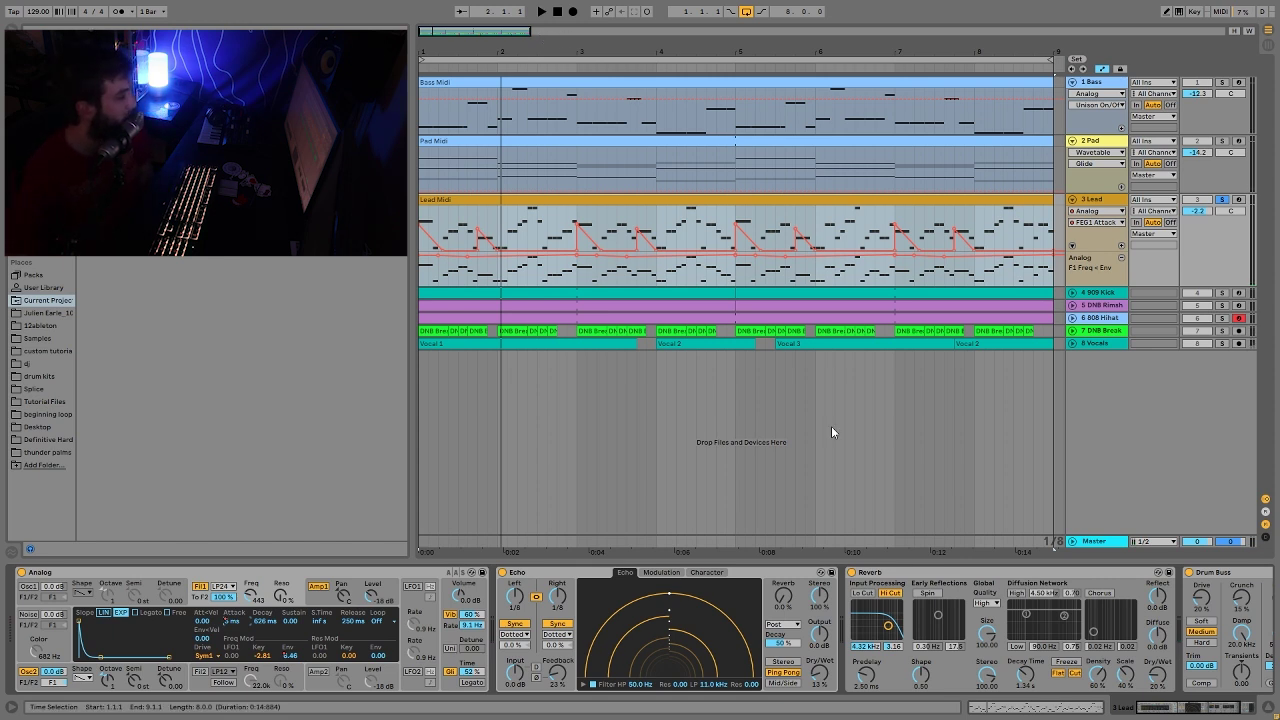
click(533, 250)
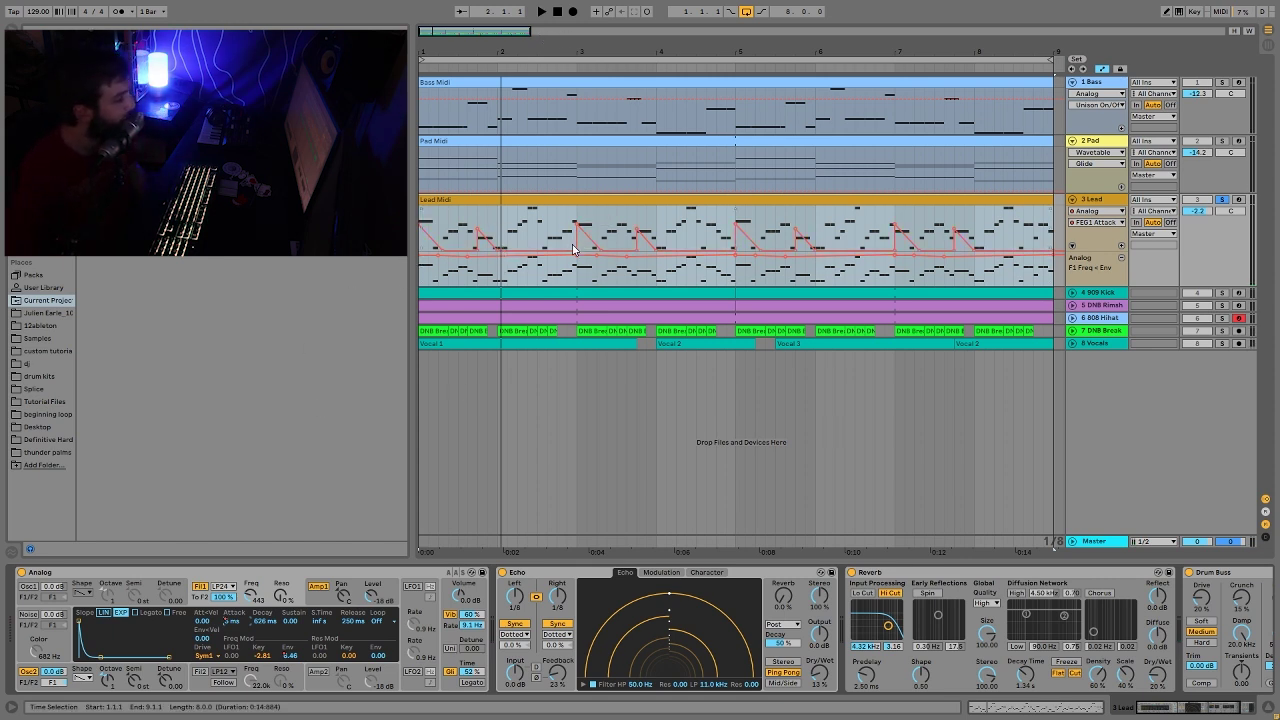
key(space)
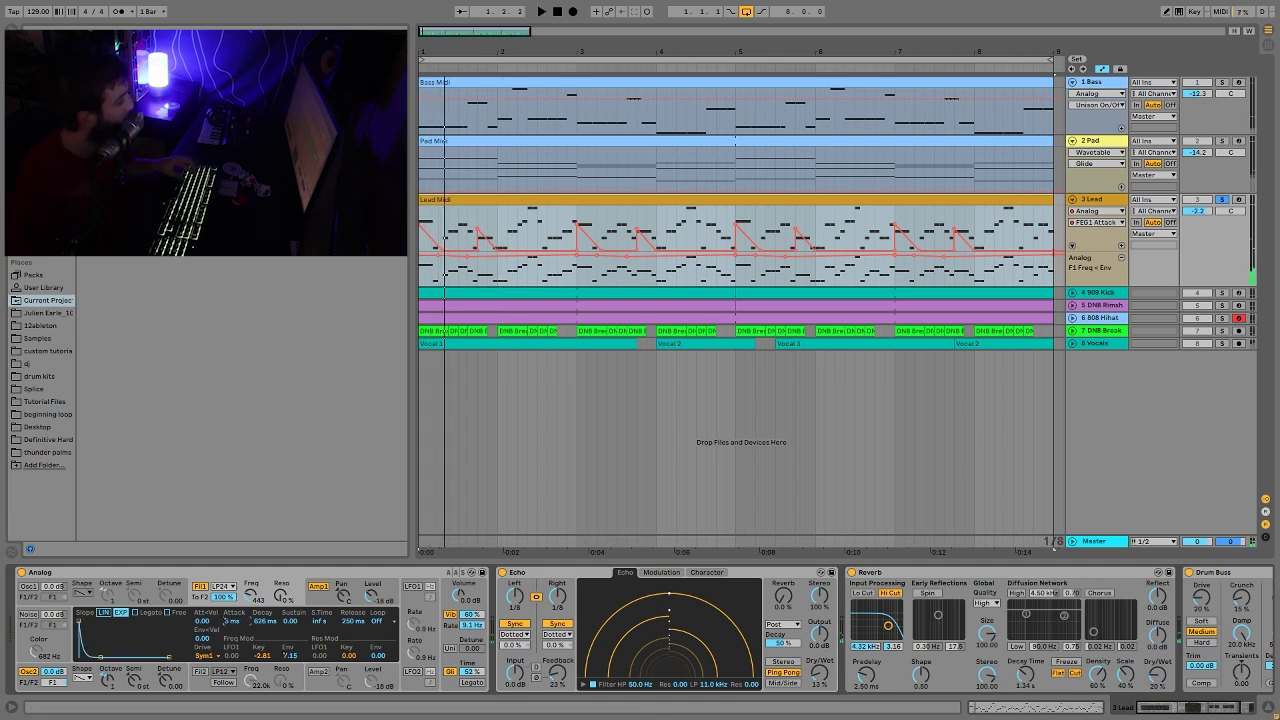
key(space)
drag(442, 246, 446, 255)
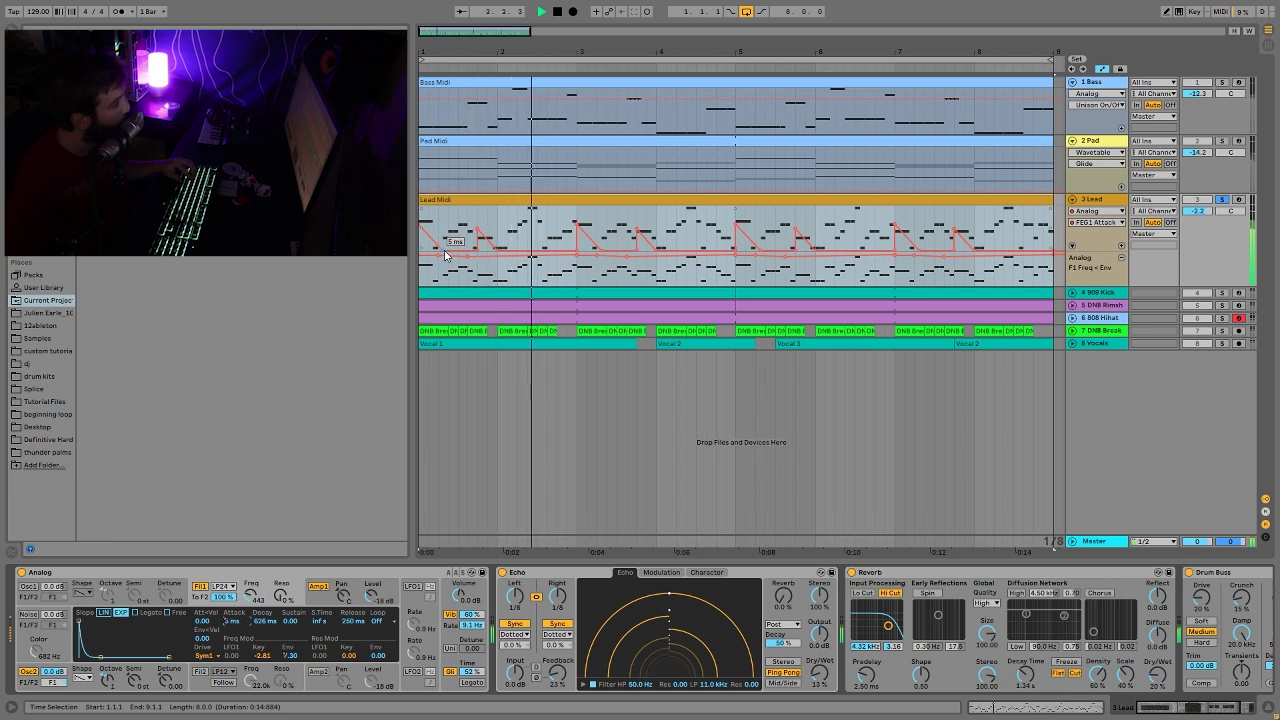
key(space)
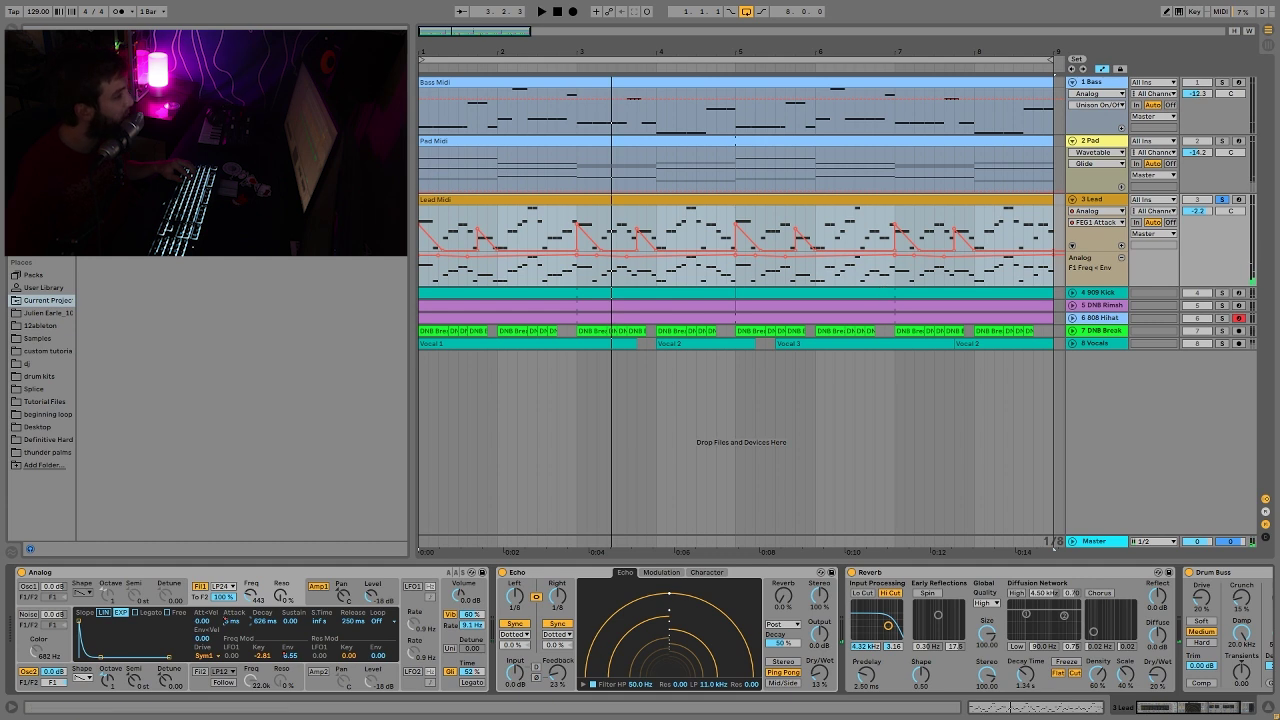
Step: Examine the FEG1 Attack ramps in the first two bars closely and play bar 1 of the lead
drag(430, 52, 430, 128)
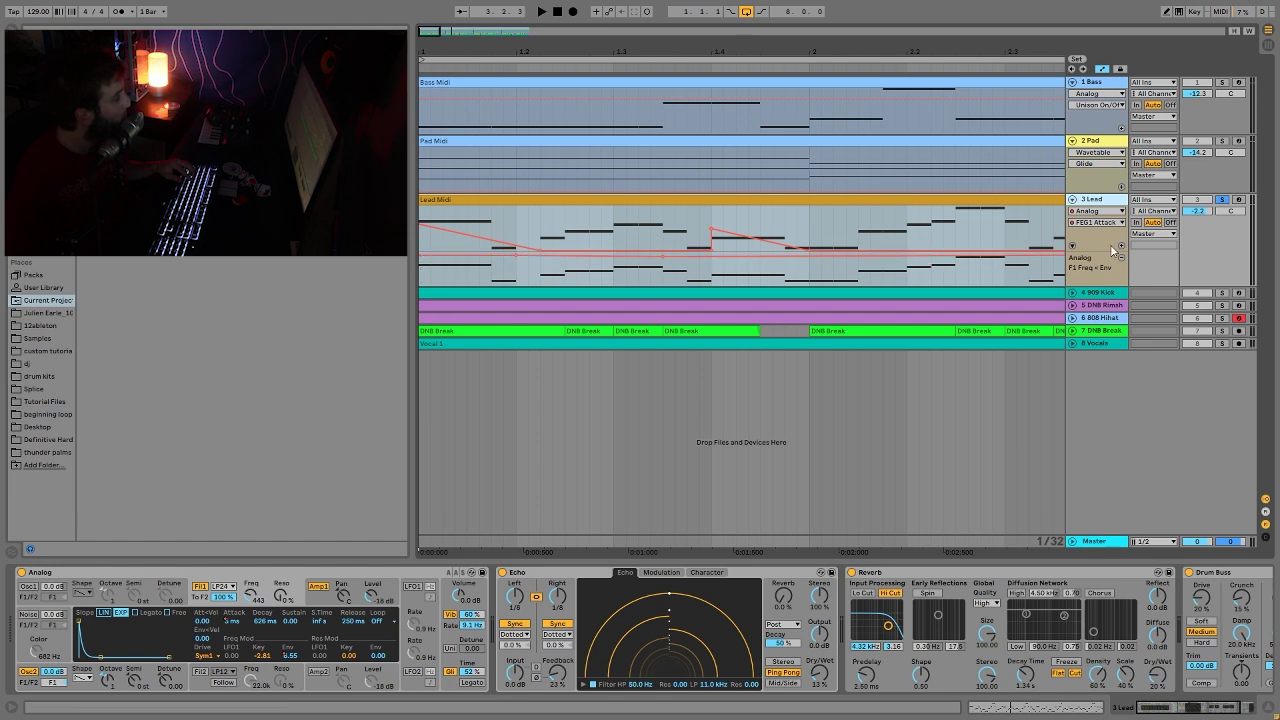
drag(907, 50, 907, 6)
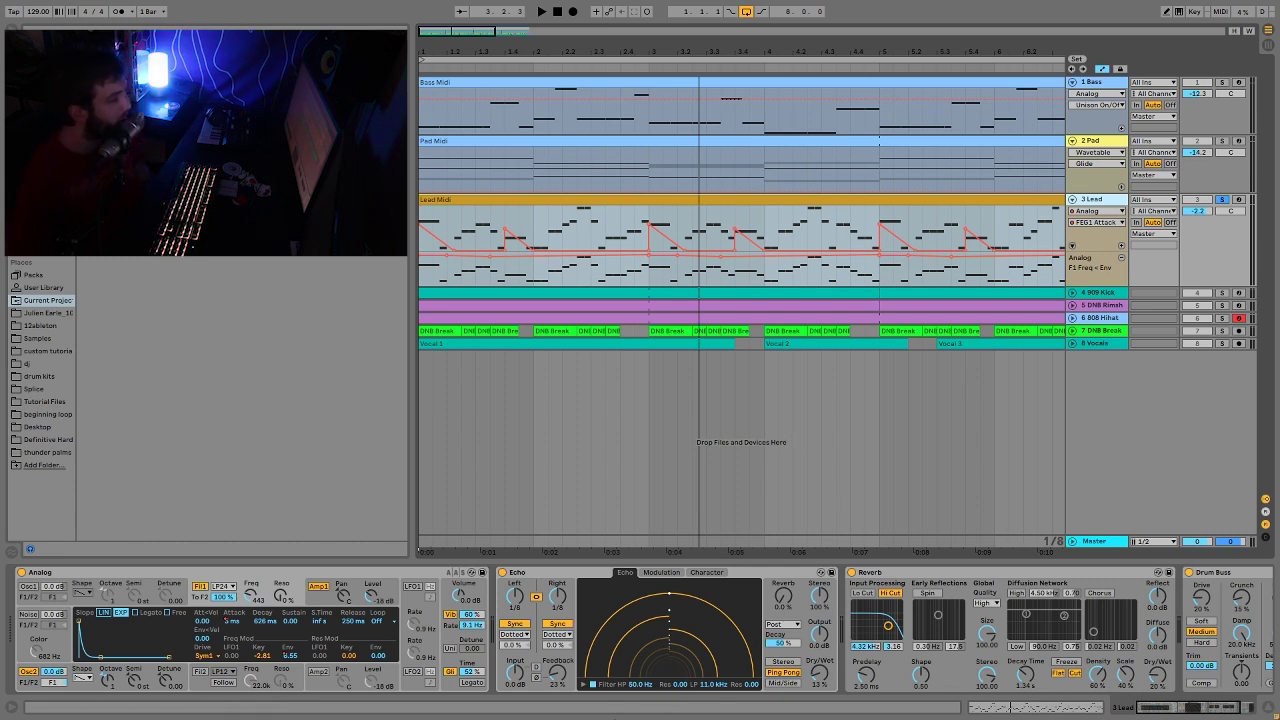
click(1073, 248)
click(1073, 248)
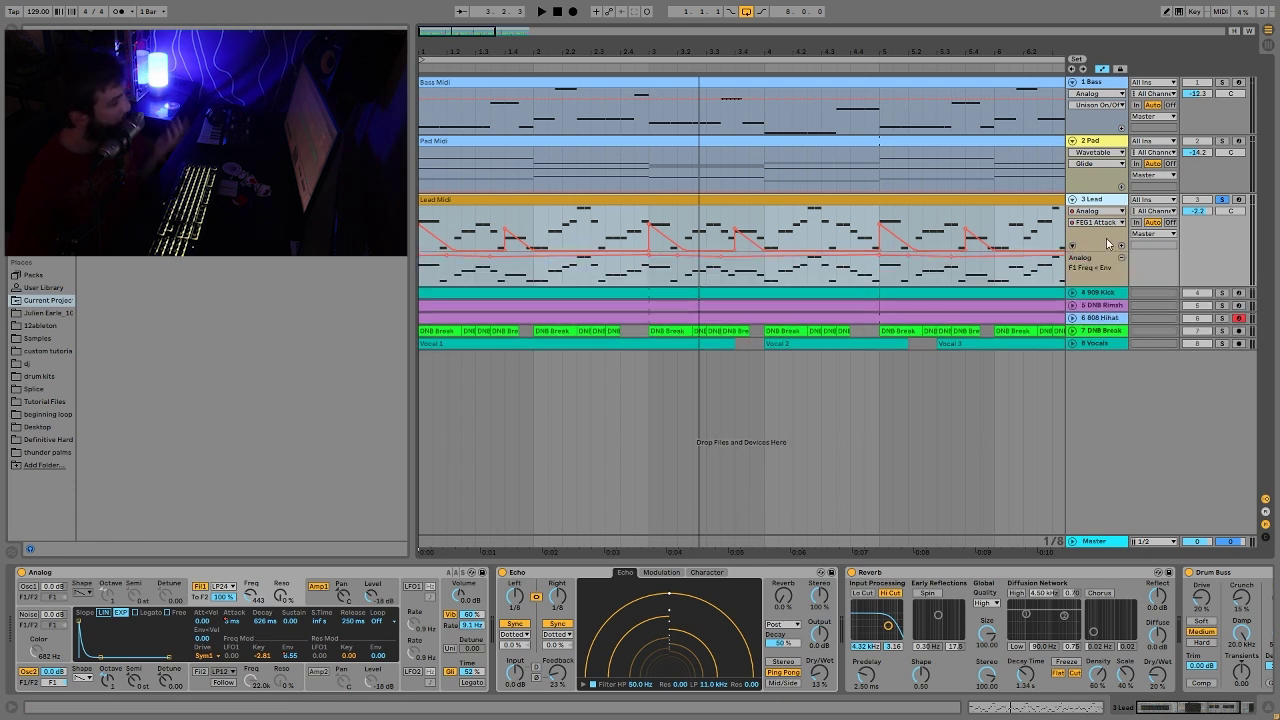
key(space)
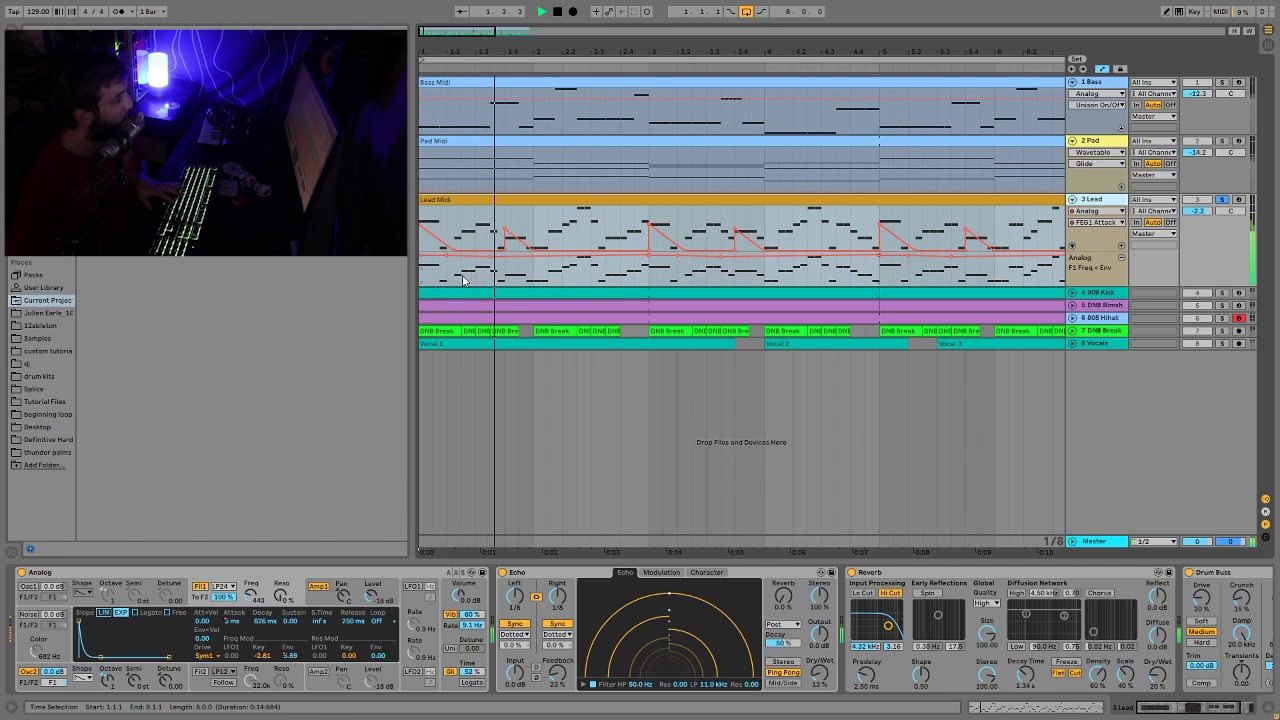
key(space)
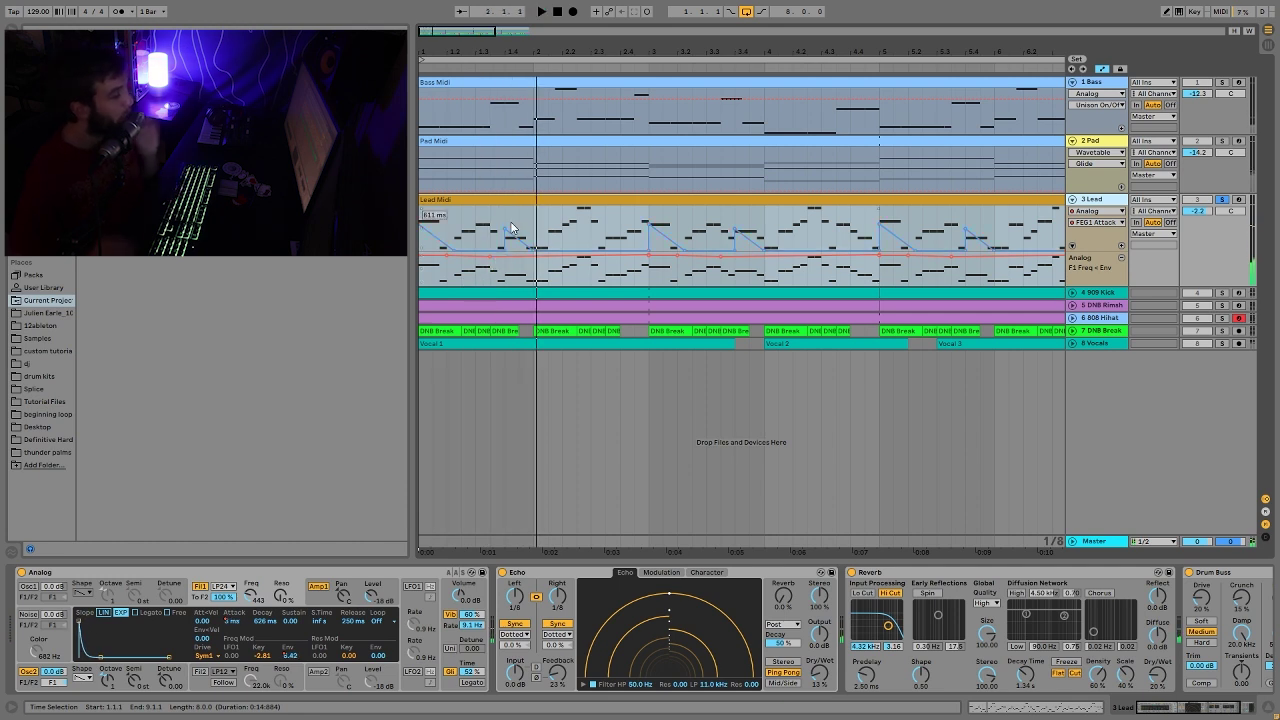
Step: Replay the lead against its attack automation into bar 4, turning Draw Mode off between passages
key(space)
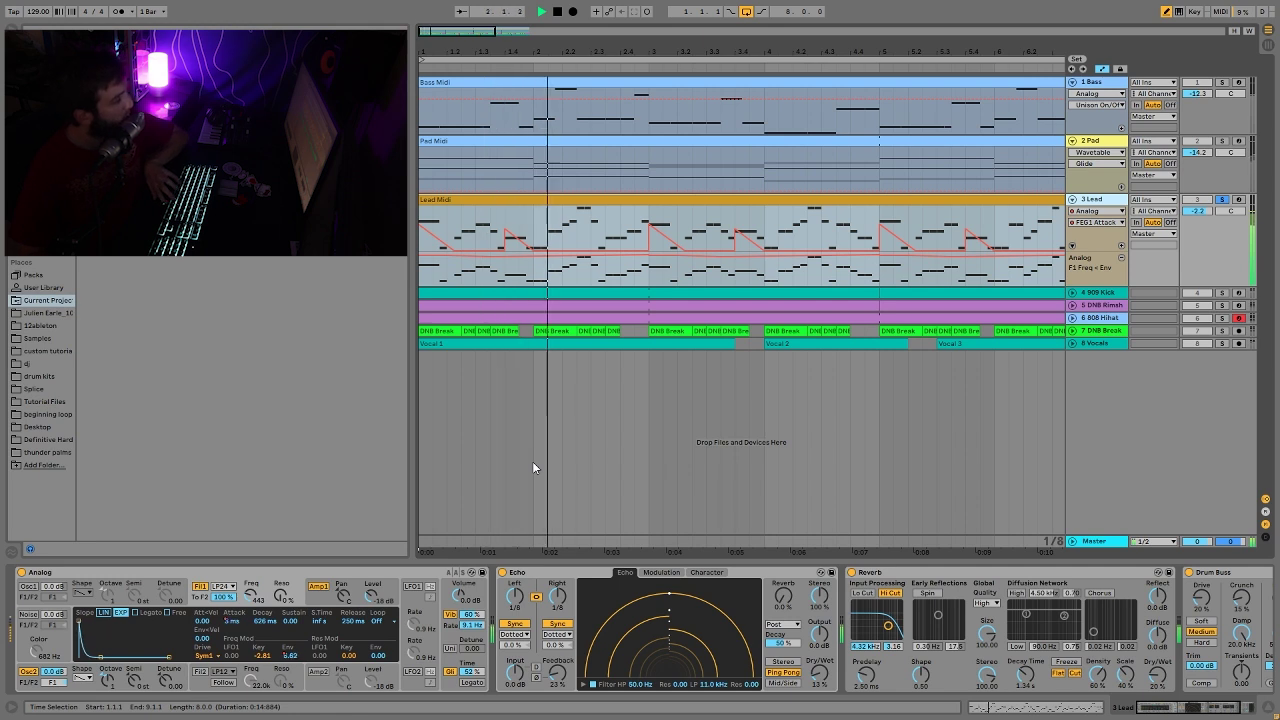
key(space)
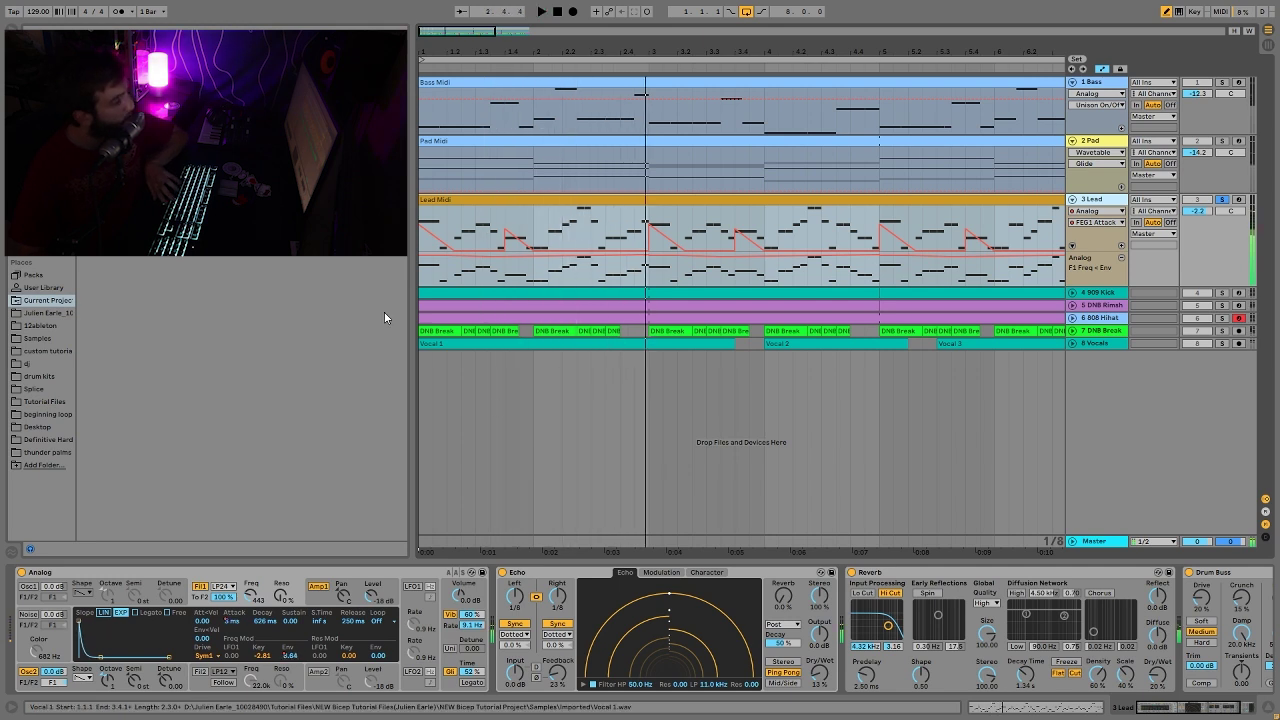
key(b)
key(space)
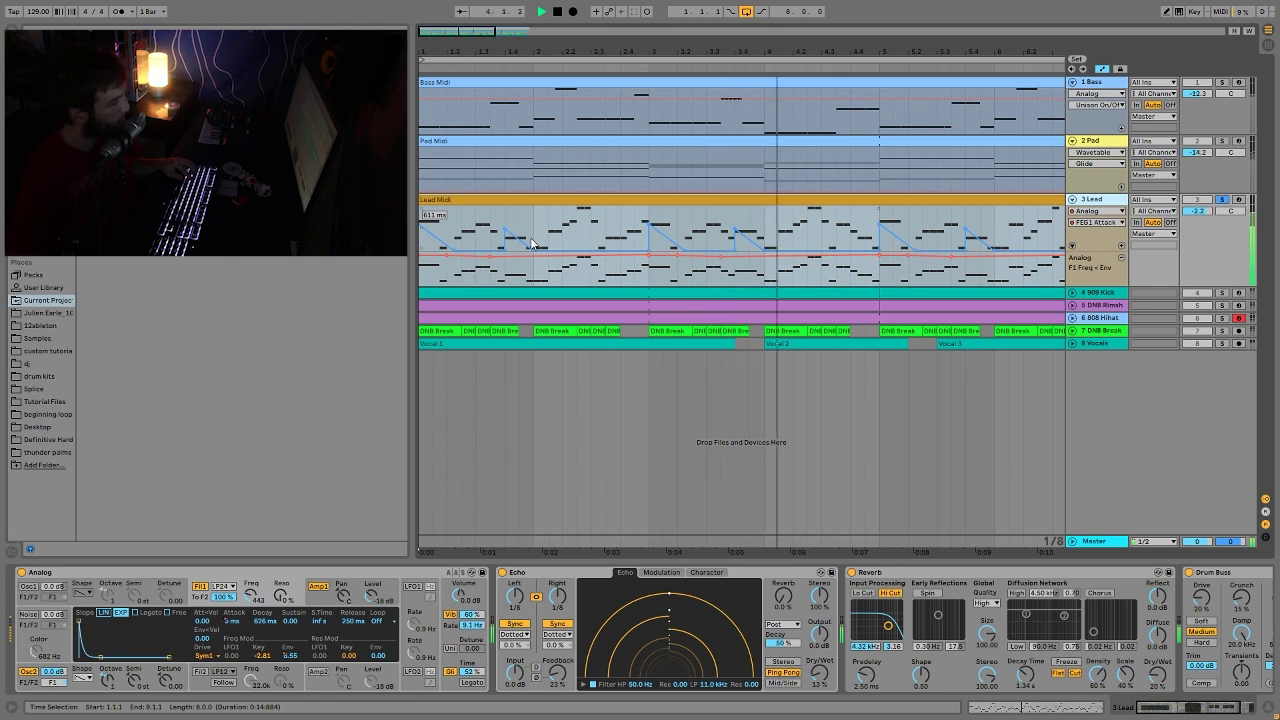
click(560, 332)
key(space)
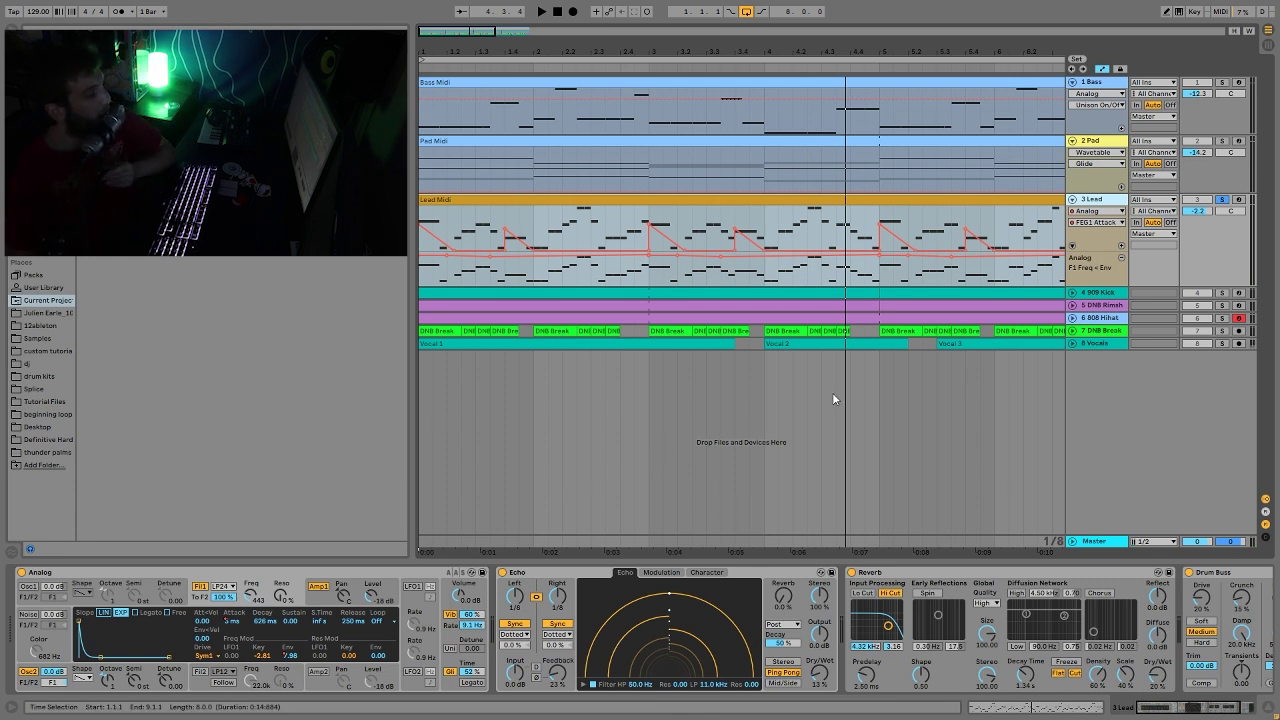
Step: Display the Lead's F1 Freq < Key automation and play short passages of the lead while watching it
click(260, 657)
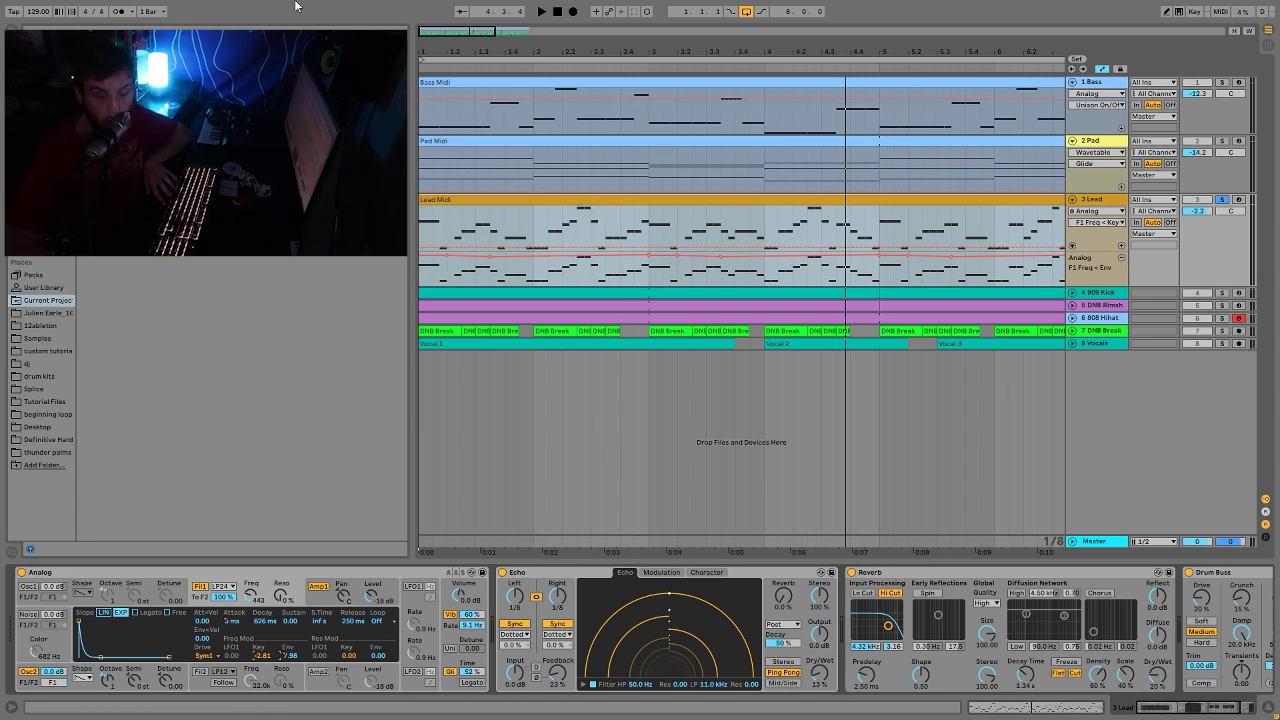
key(space)
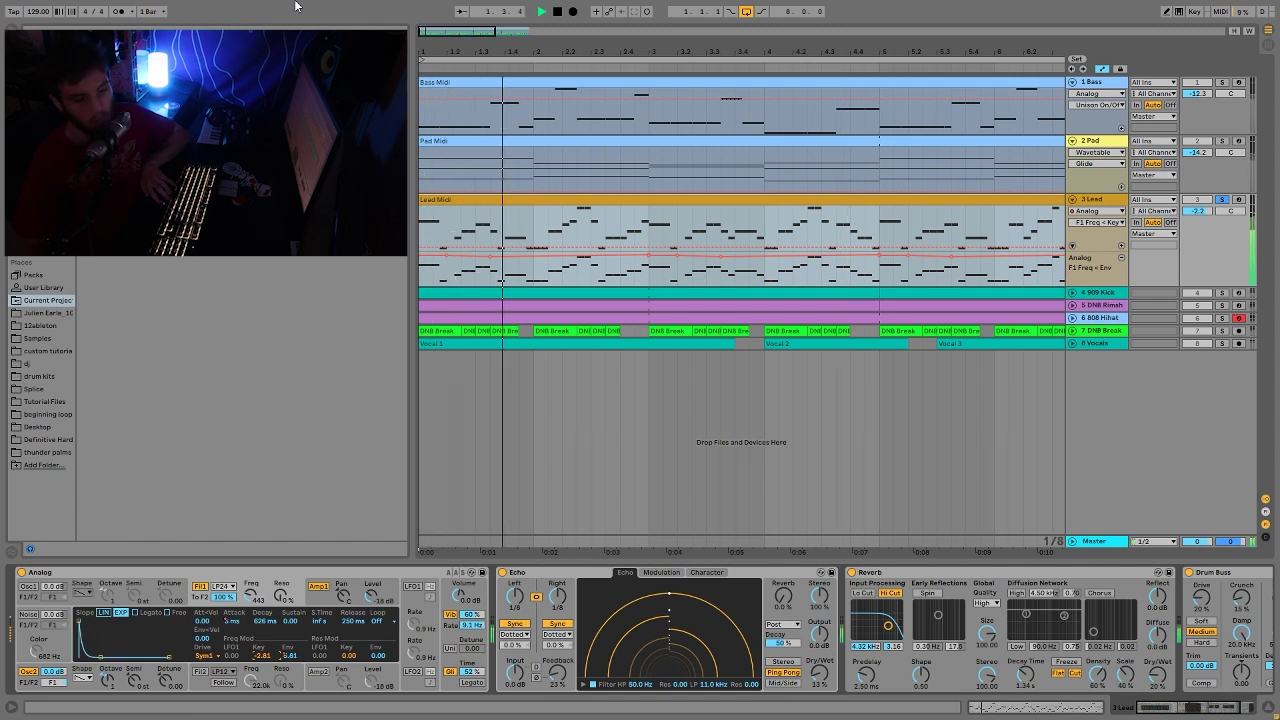
key(space)
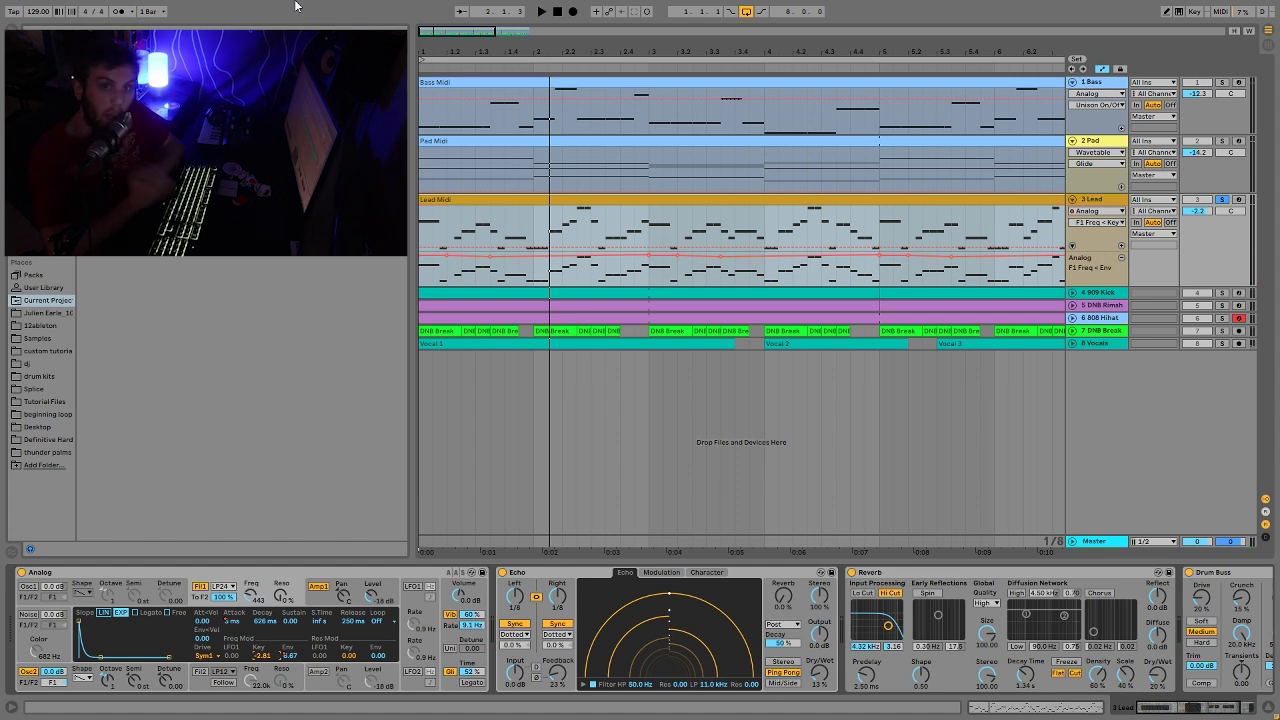
key(space)
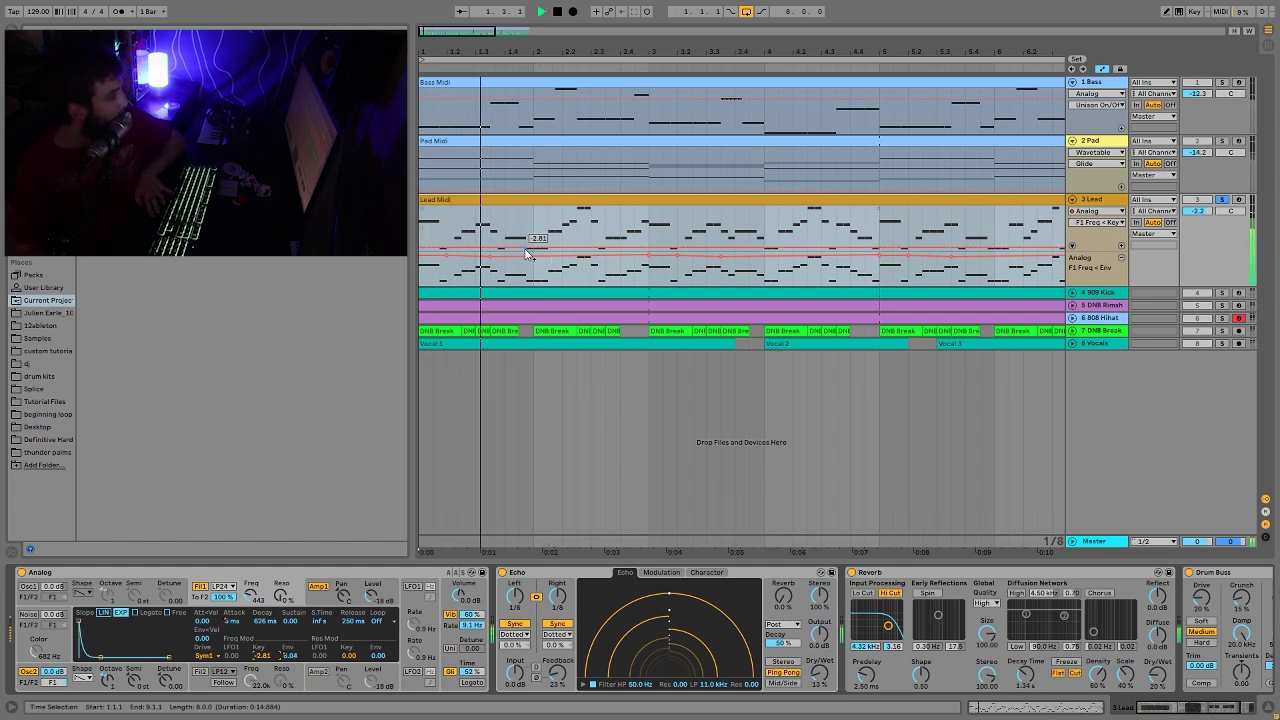
key(space)
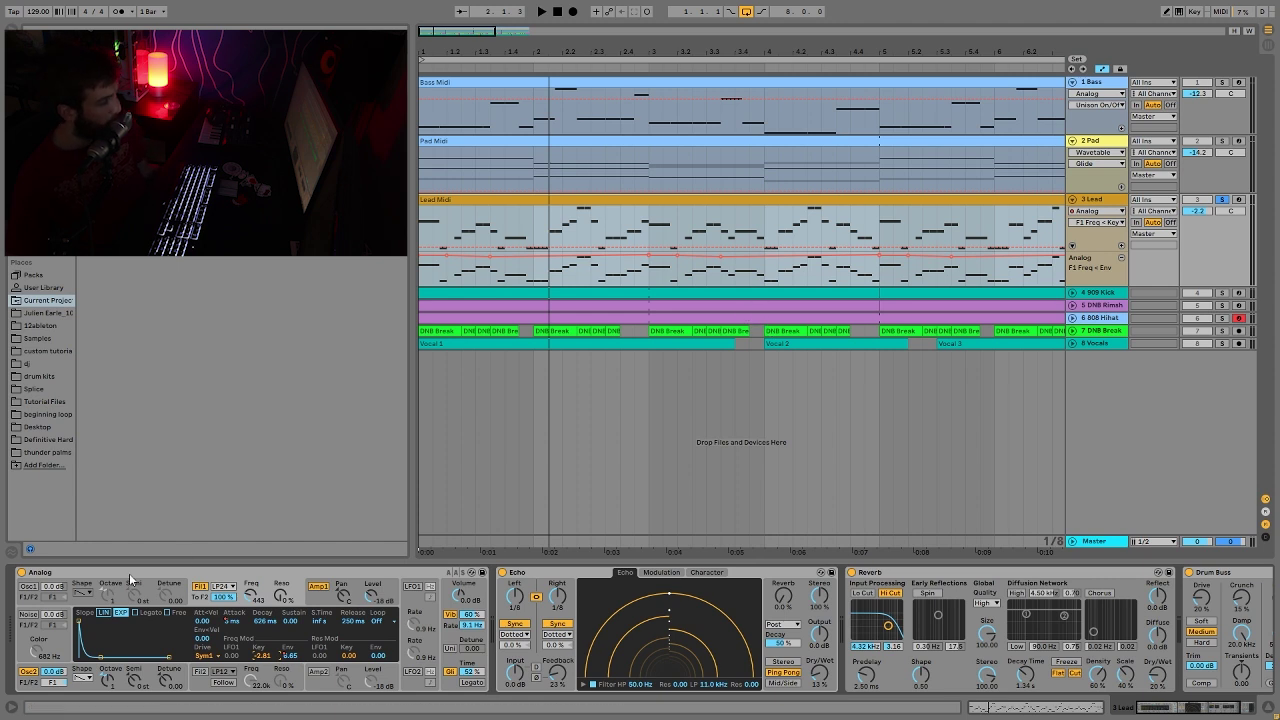
Step: Show the Lead's Analog amplifier envelope and play the start of the lead
click(314, 604)
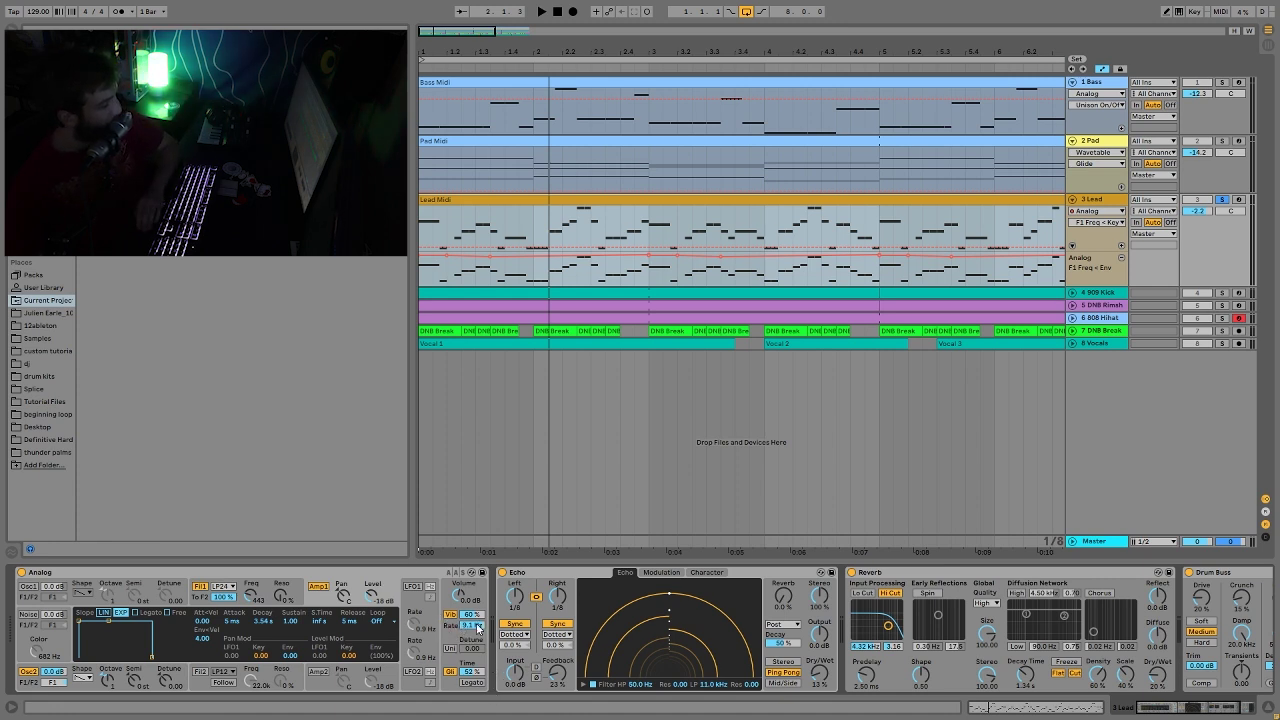
key(space)
key(space)
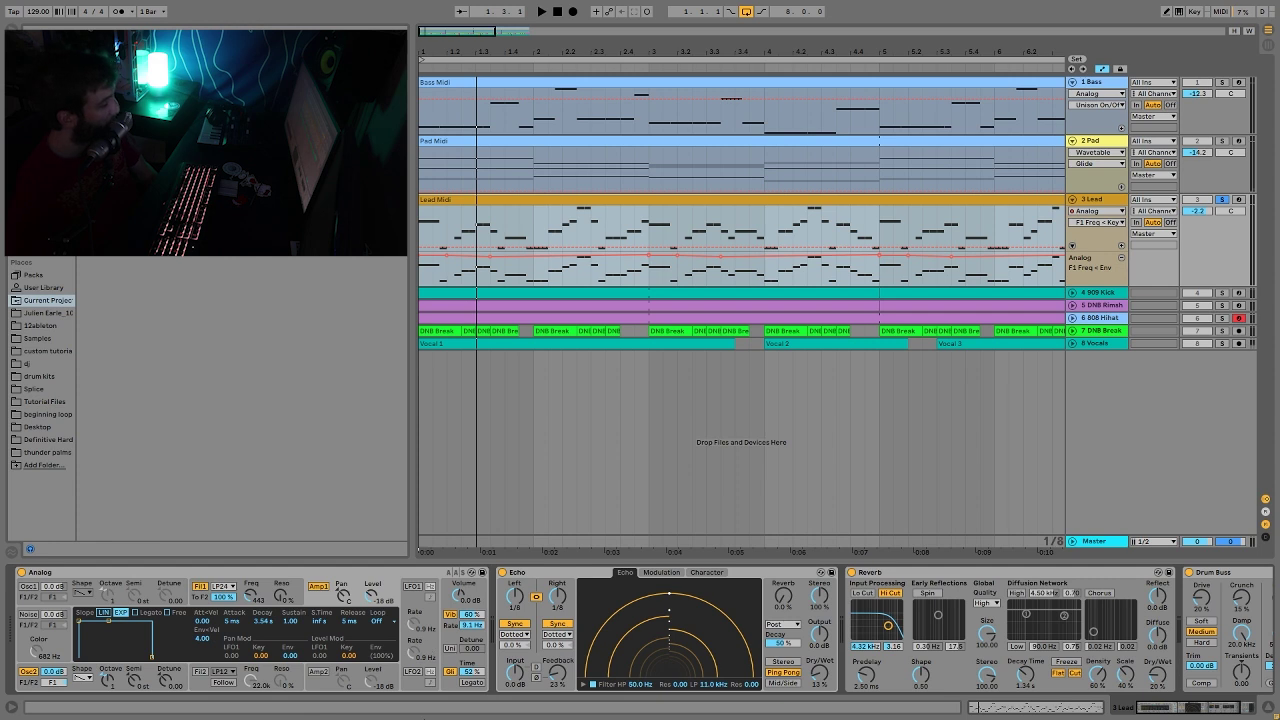
Step: Show Analog's global voice and glide settings and display the Lead's Glide Mode automation
click(450, 688)
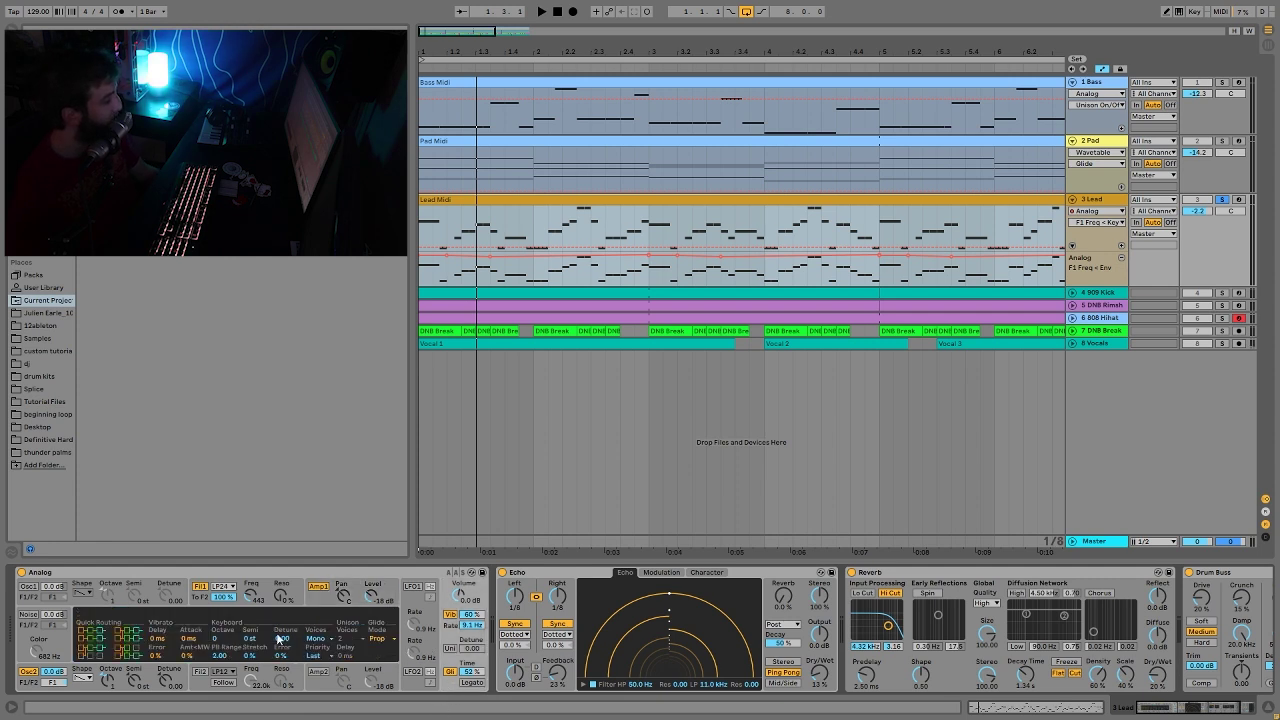
click(370, 642)
click(371, 643)
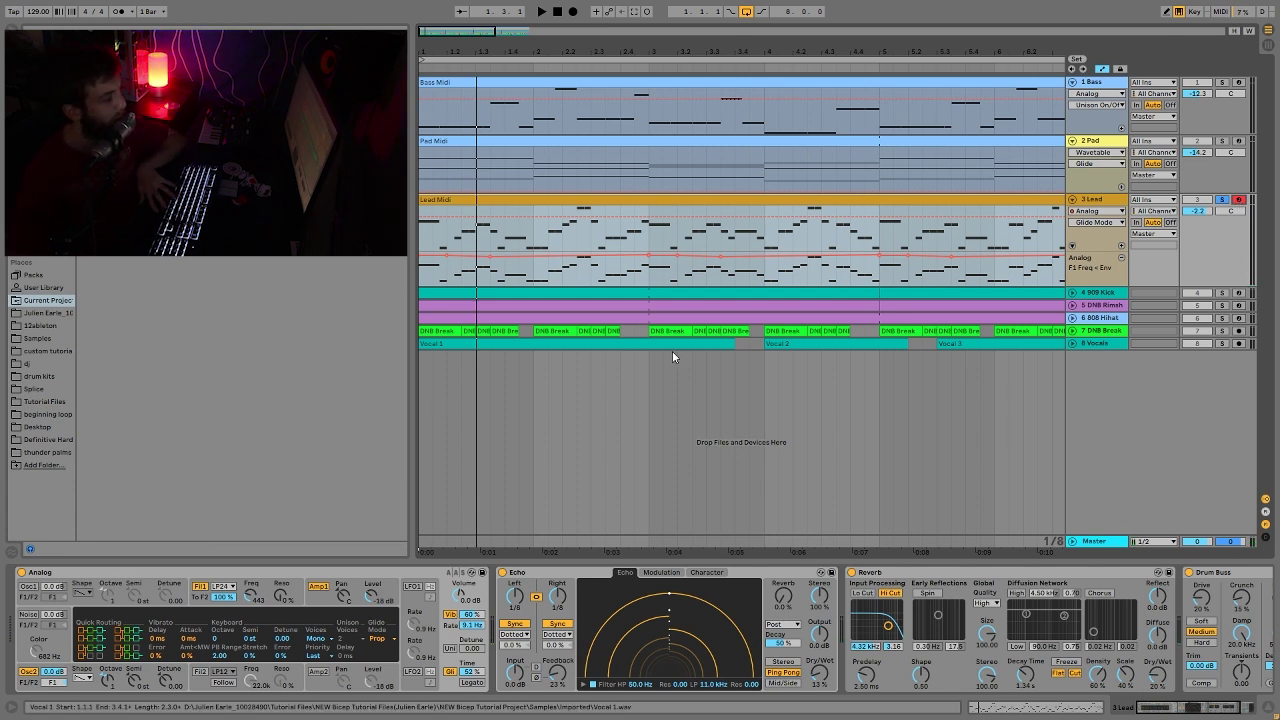
Step: Play the lead with Glide switched off and back on to compare, and review its Echo, Reverb and Drum Buss devices
key(space)
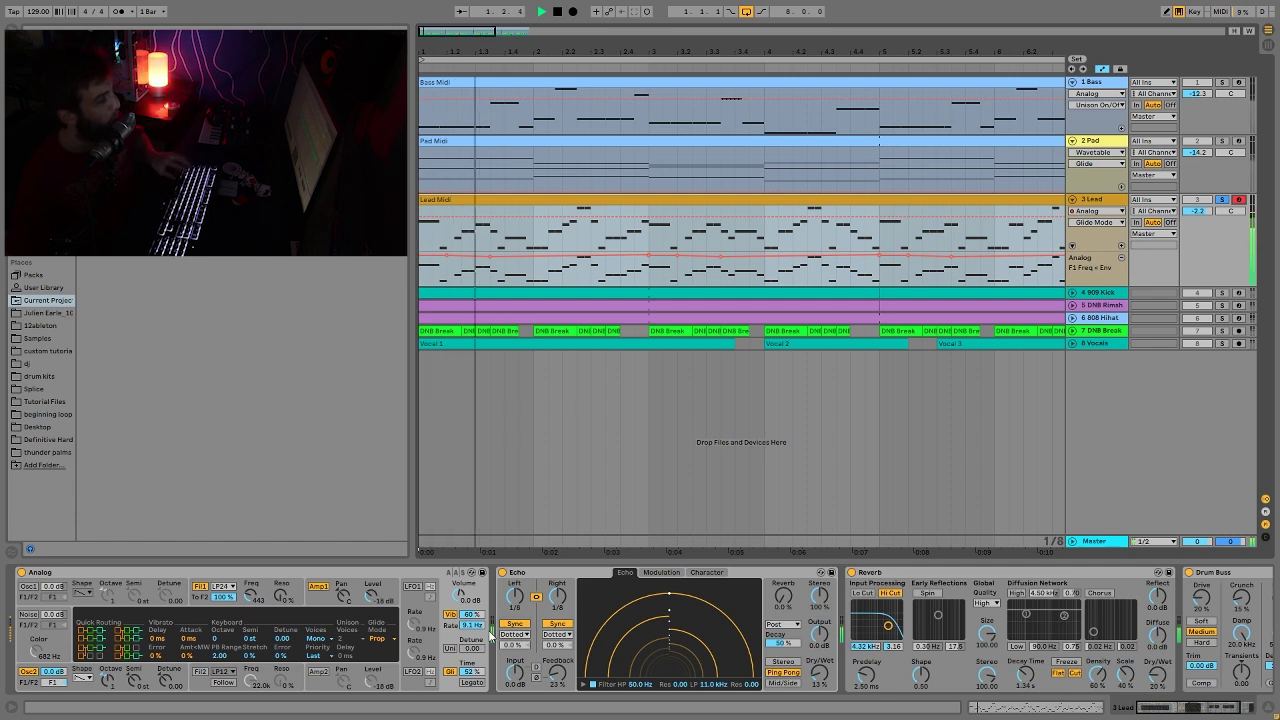
scroll(534, 604, right, 3)
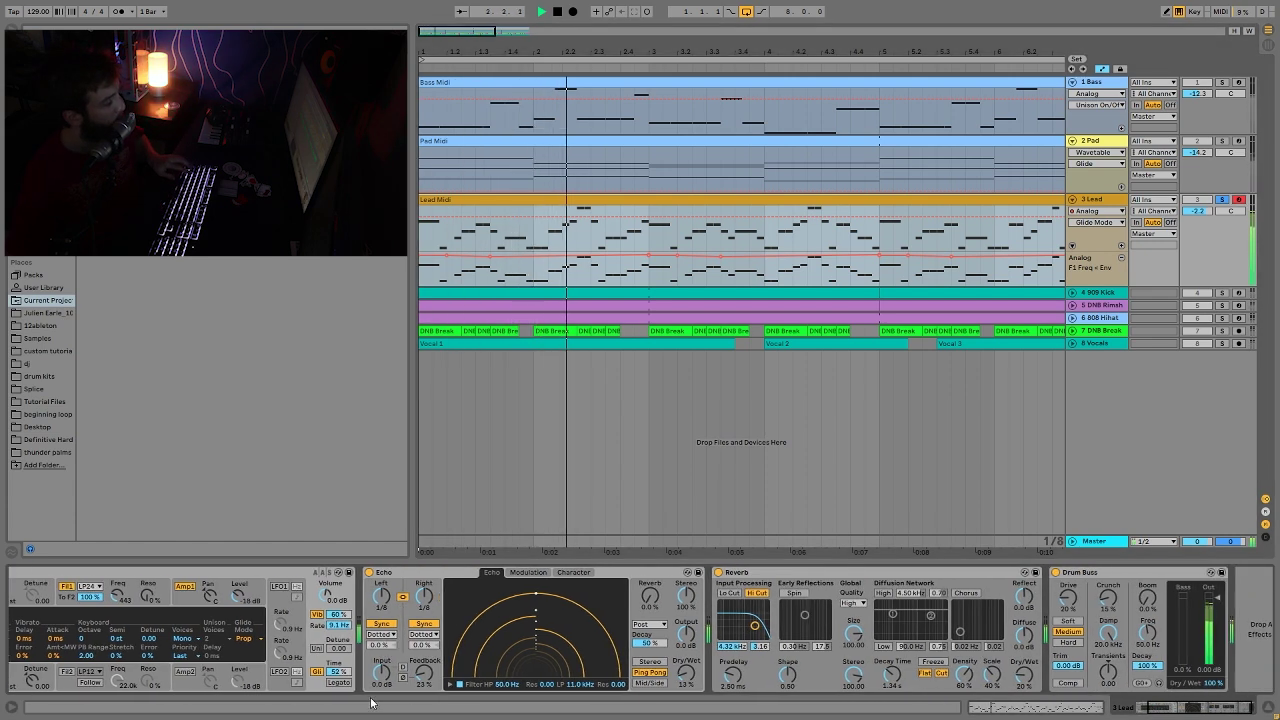
click(316, 674)
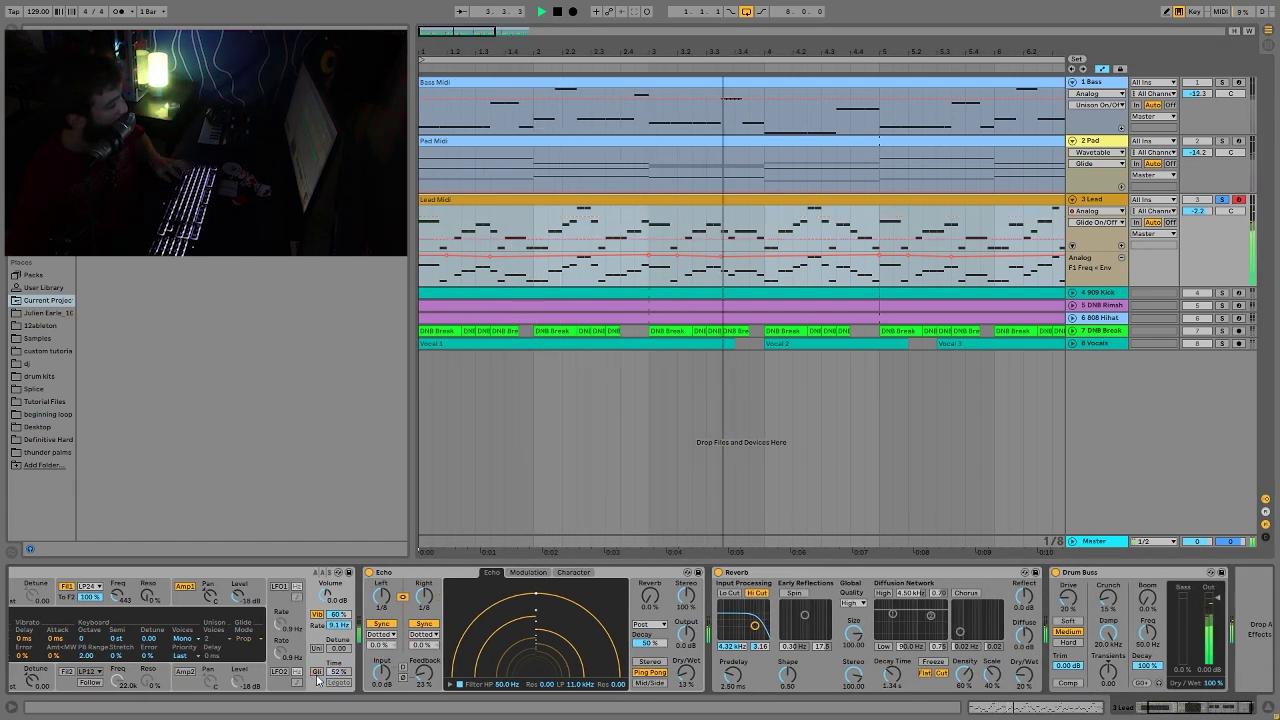
key(space)
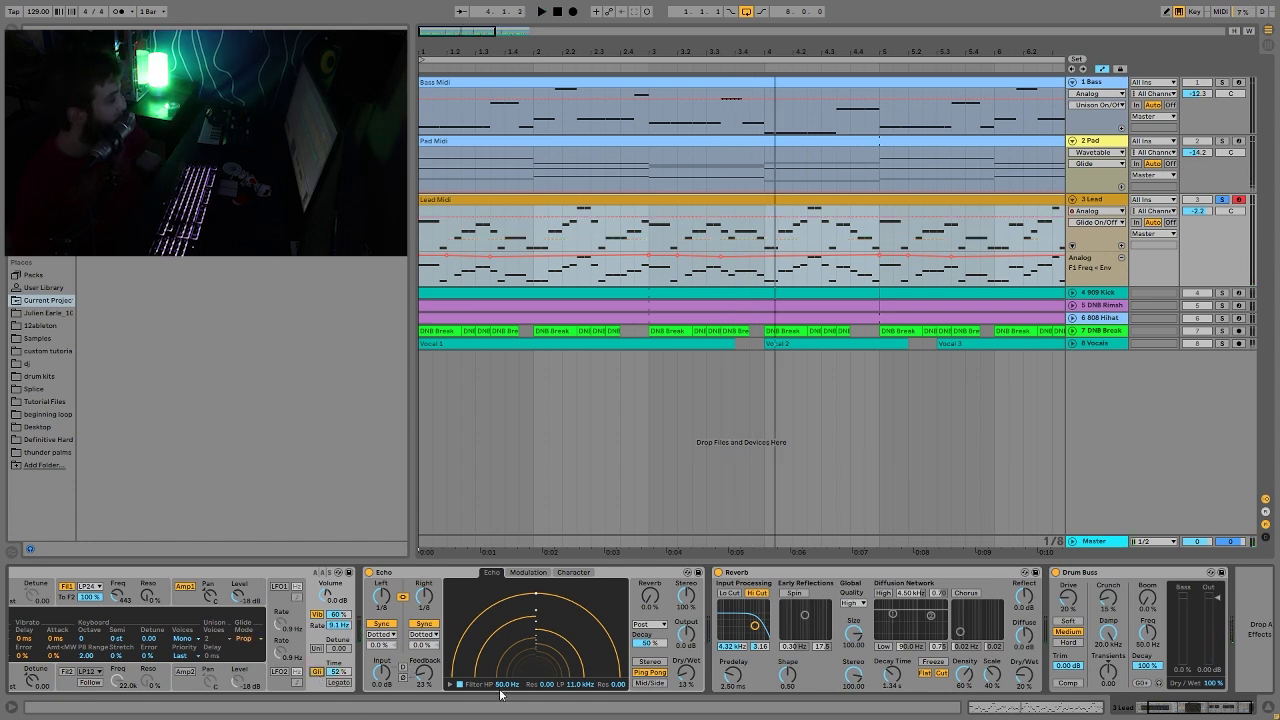
key(space)
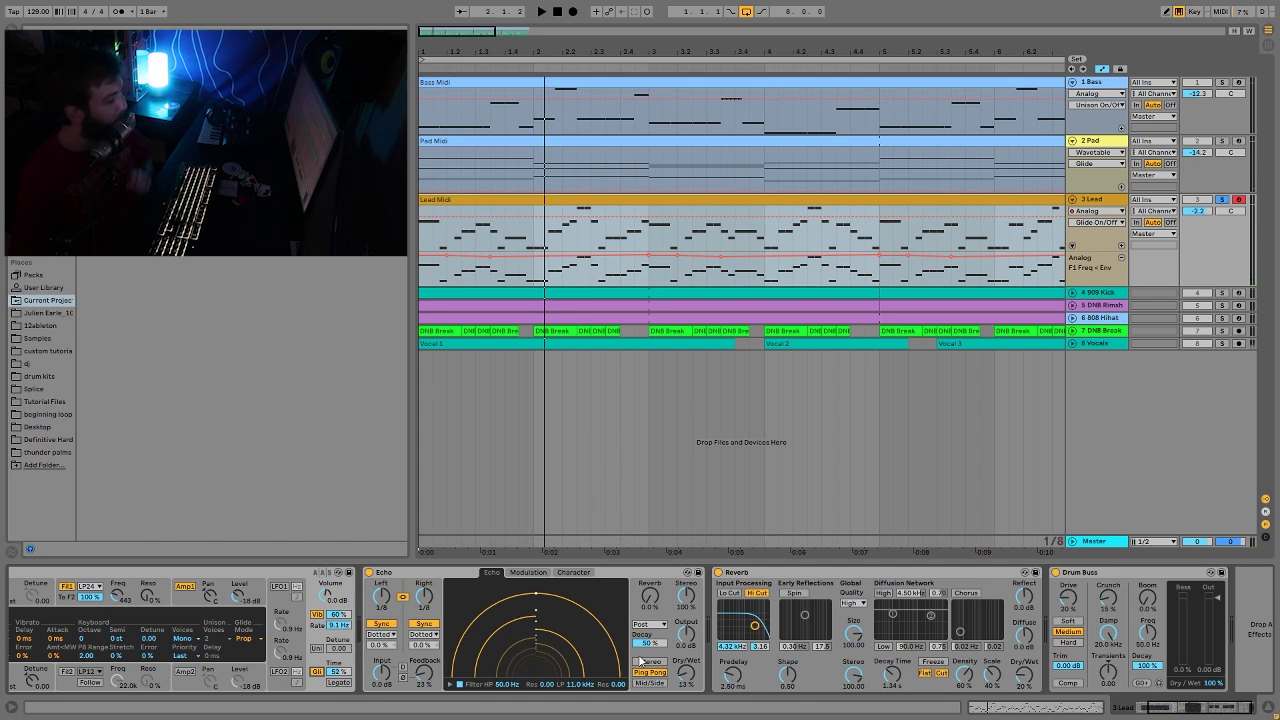
scroll(745, 683, down, 1)
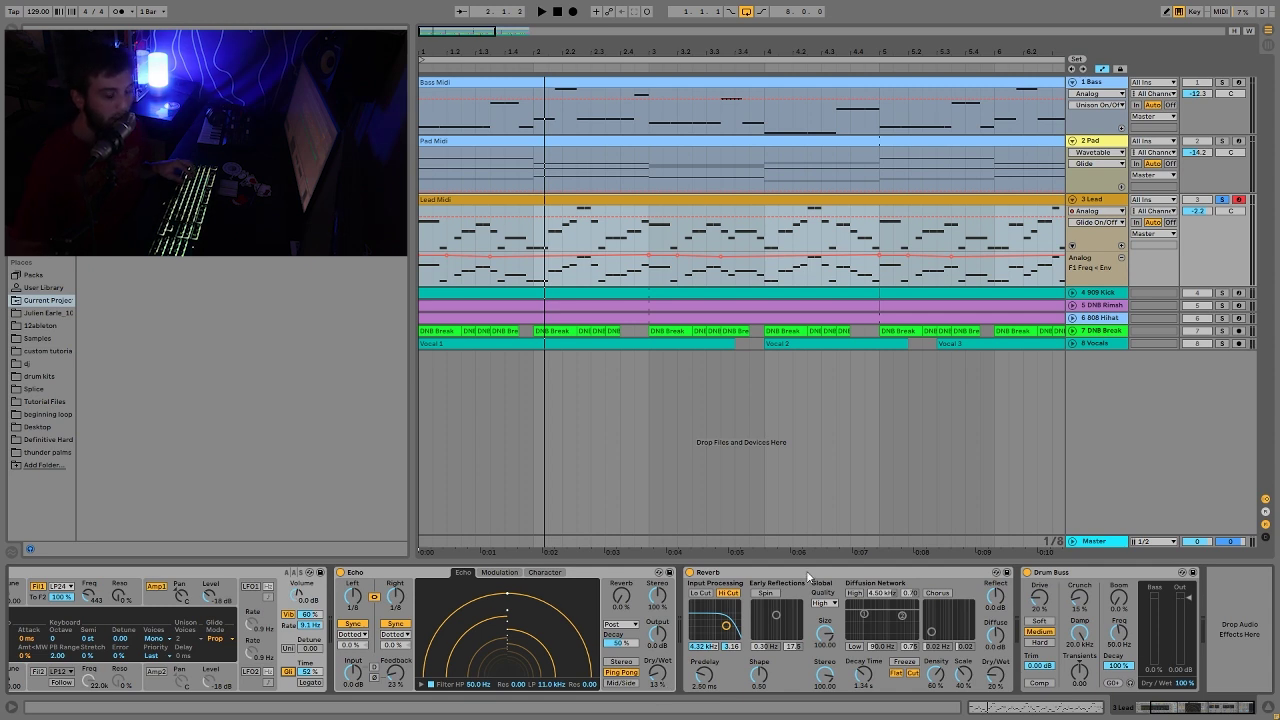
Step: Show all eight bars, solo the kick, rimshot, hihat and DNB Break tracks, and unfold their lanes while playing the drums
mouse_move(817, 49)
mouse_down()
mouse_move(817, 10)
mouse_move(831, 27)
mouse_up()
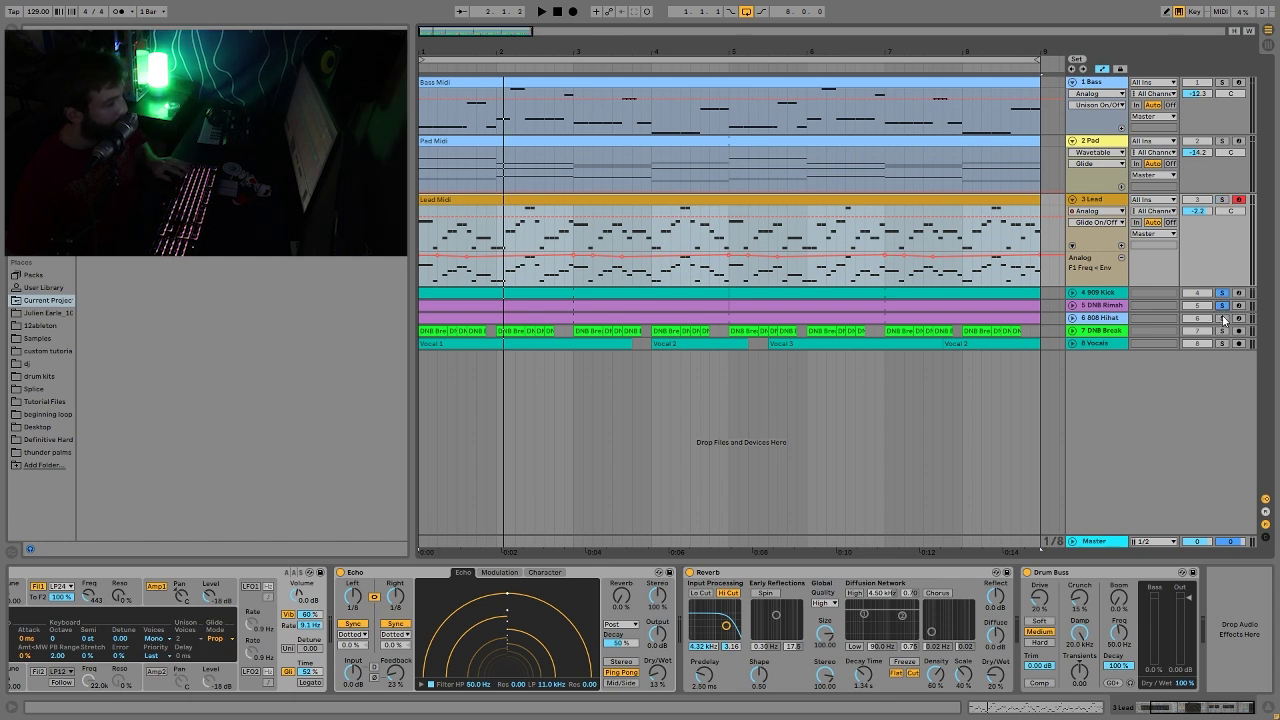
key(space)
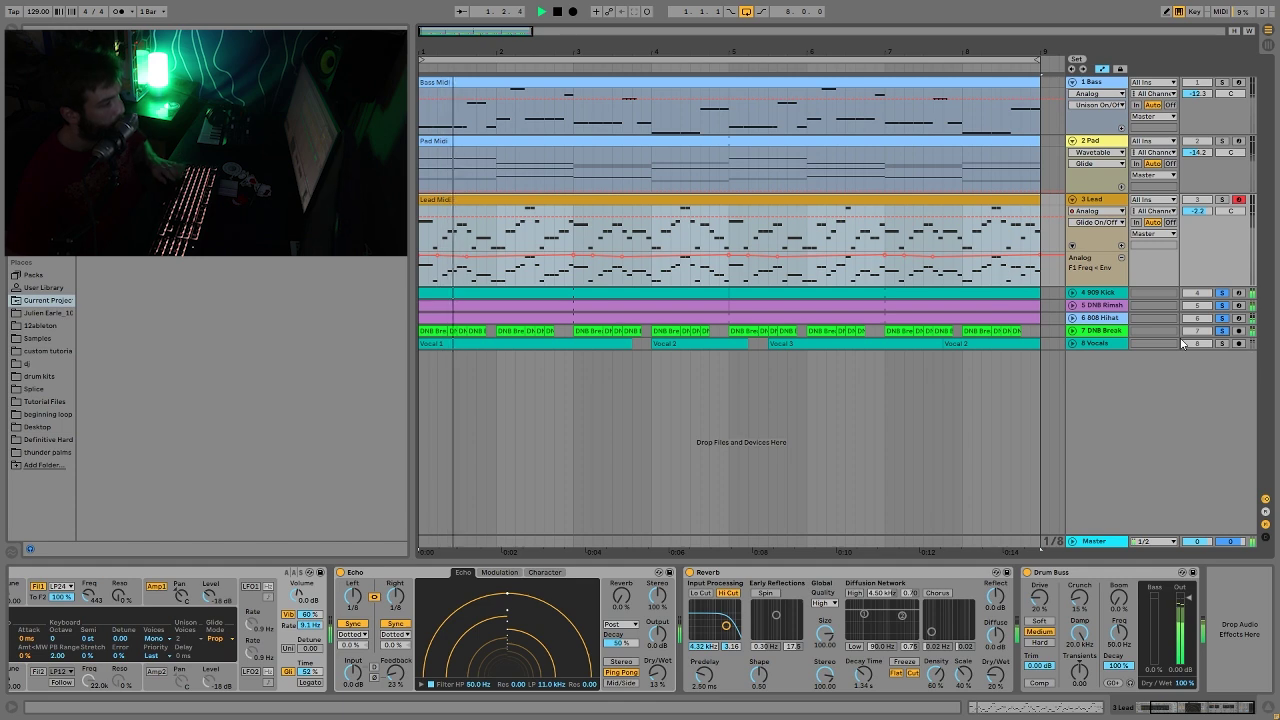
click(1073, 331)
click(1073, 318)
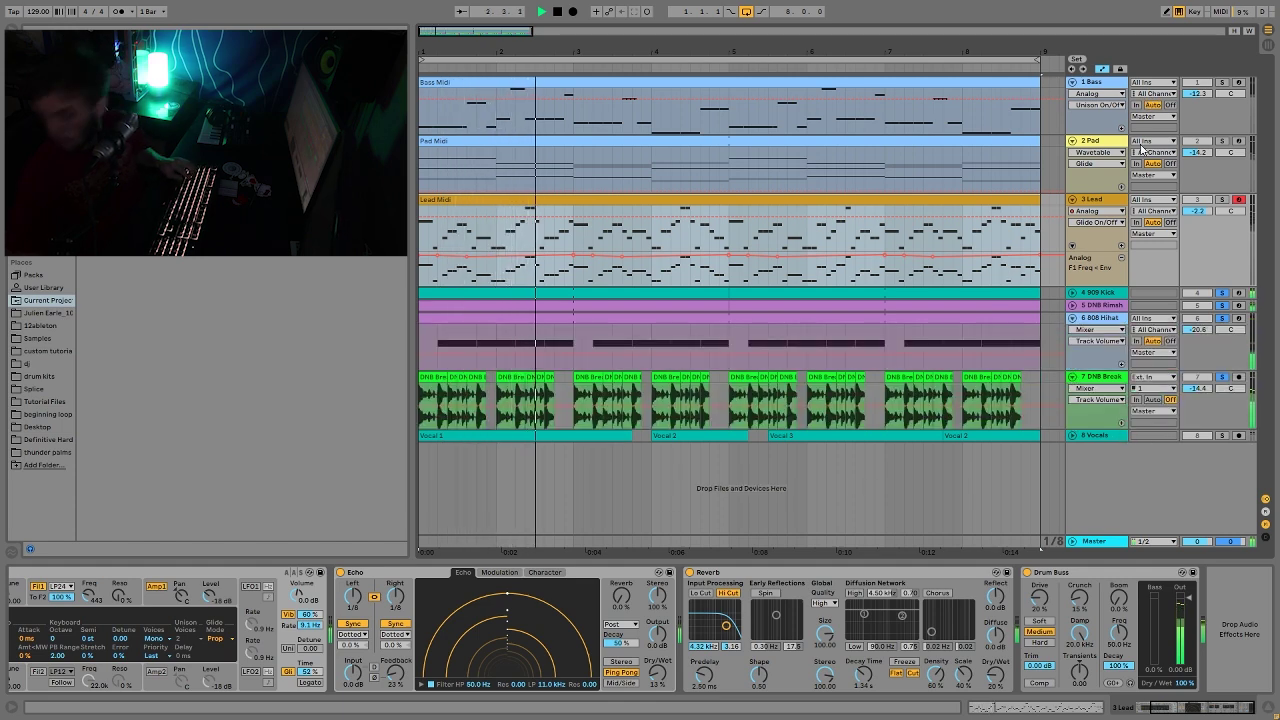
click(1073, 305)
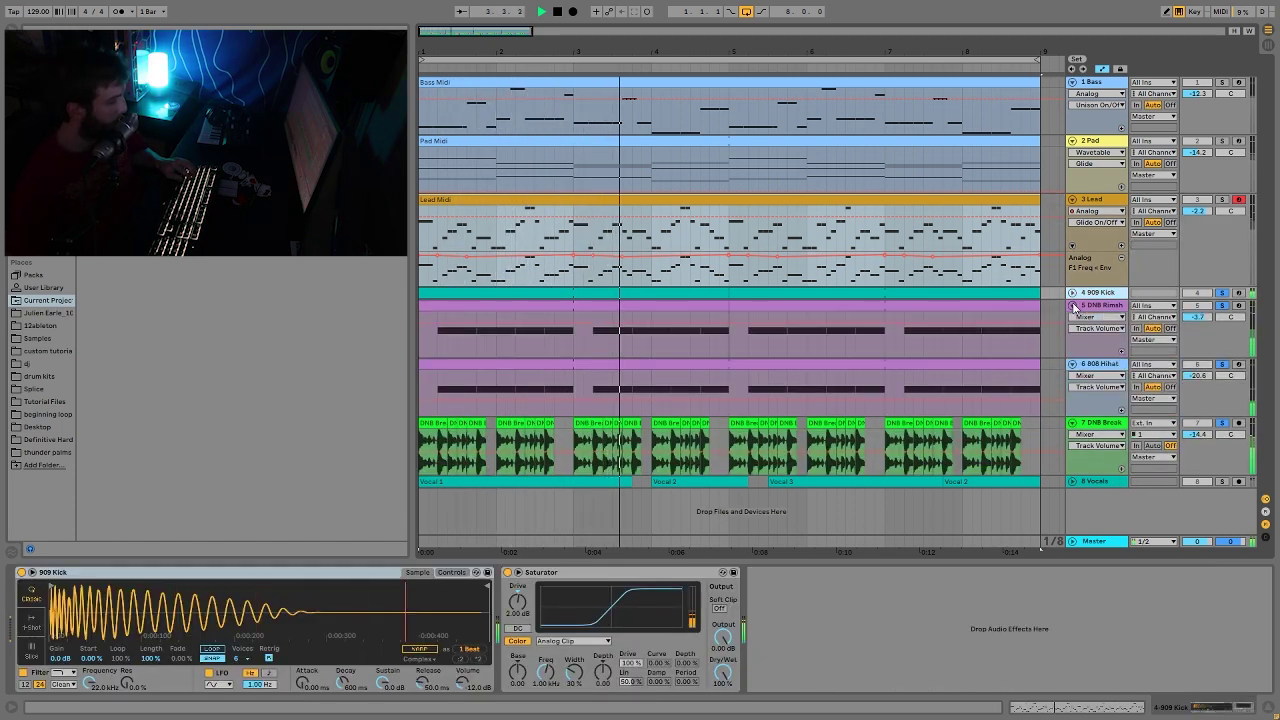
click(1072, 293)
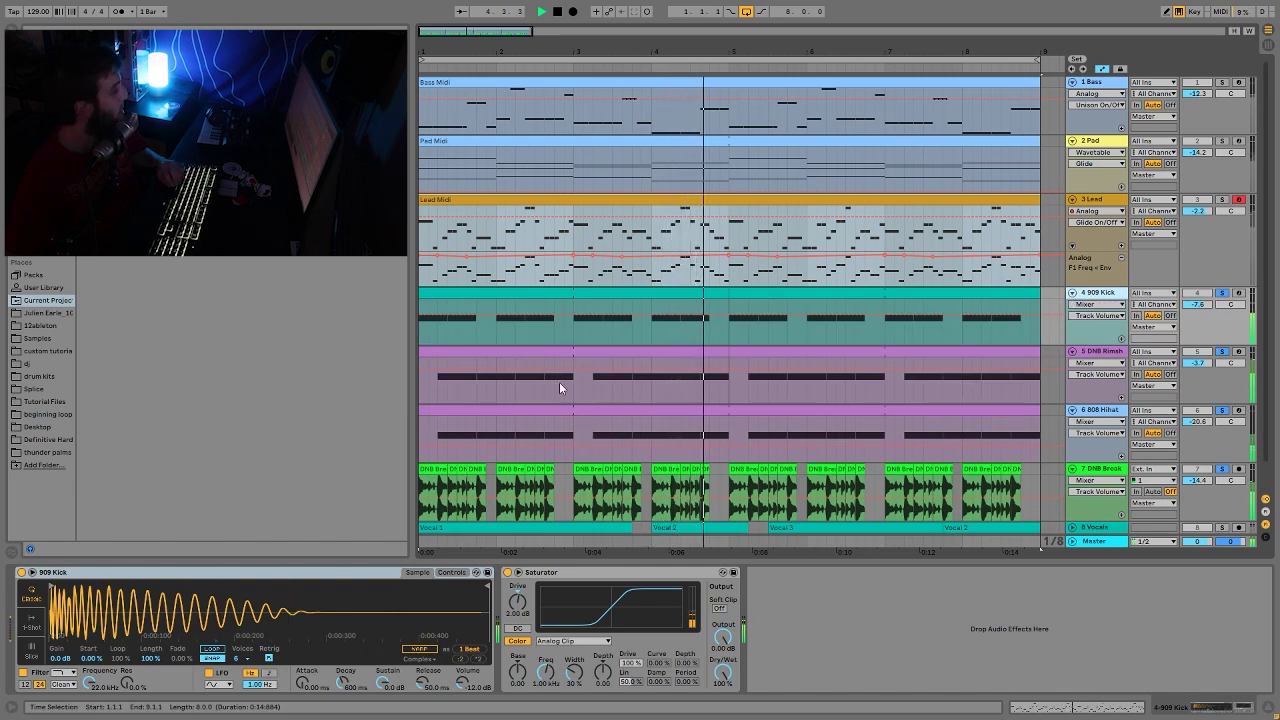
scroll(935, 366, down, 1)
key(space)
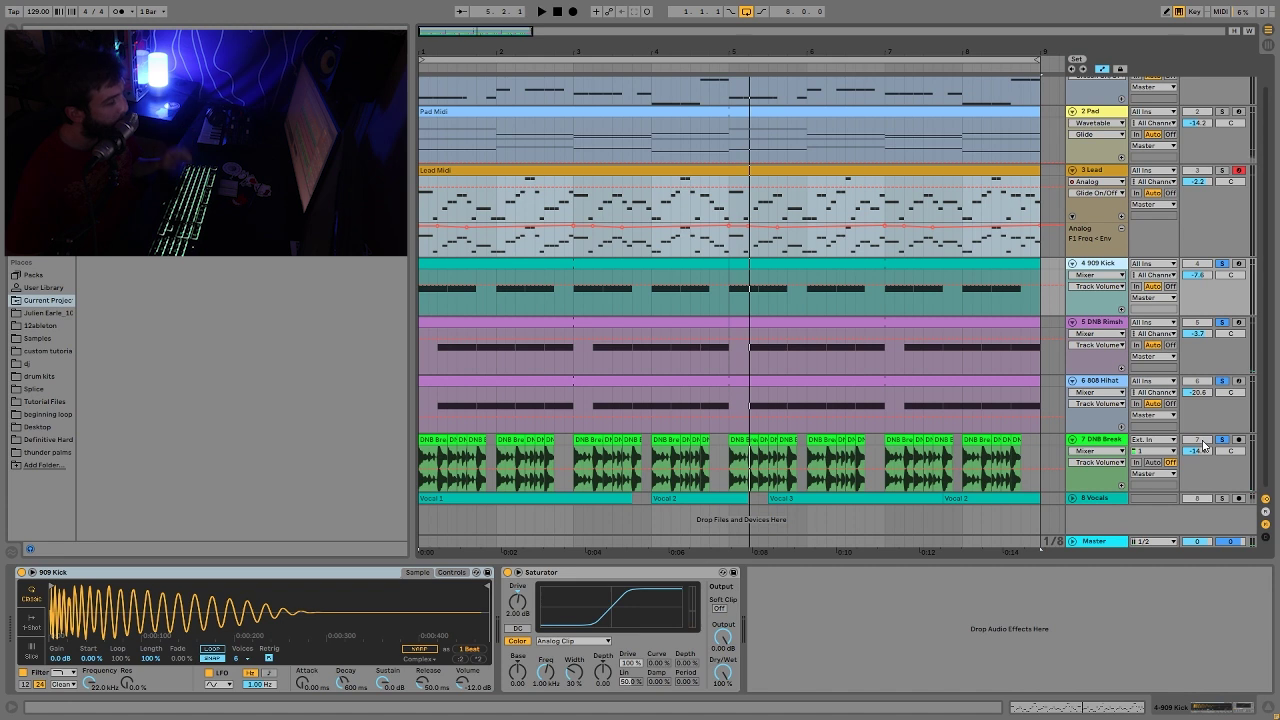
Step: Solo the DNB Break track, play it into bar 3, and show its device chain
key(space)
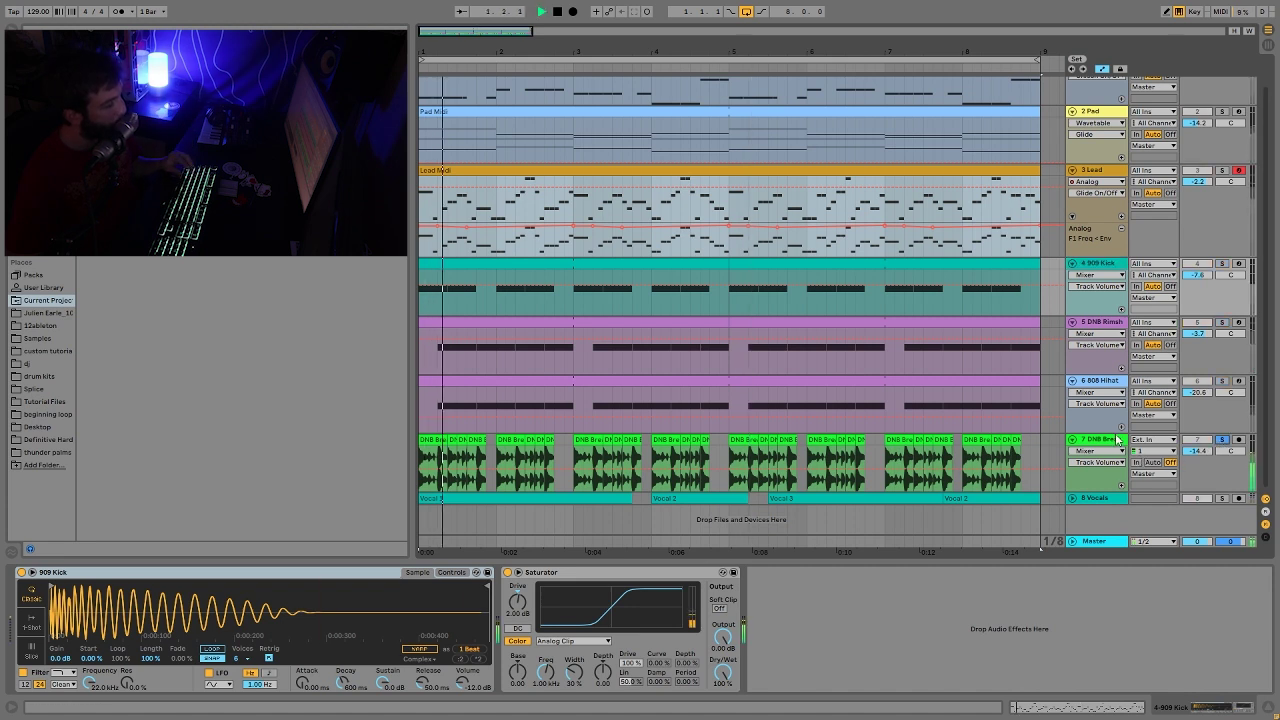
click(1104, 441)
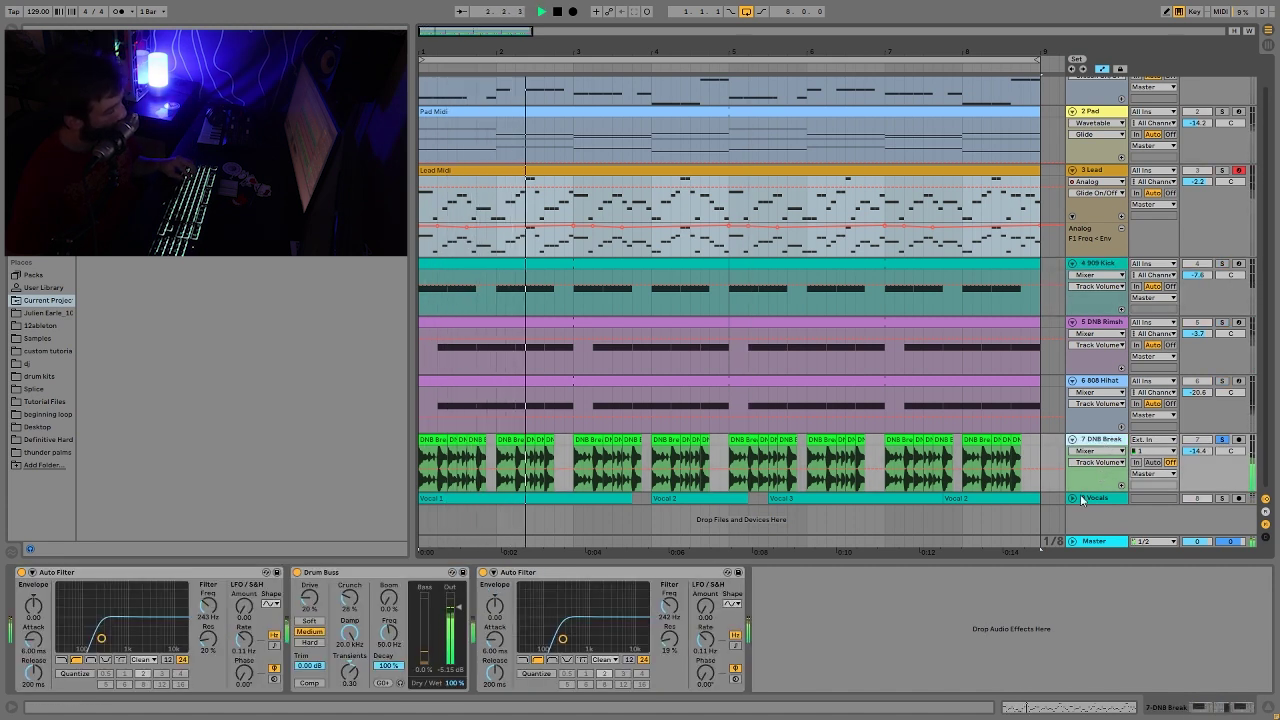
key(space)
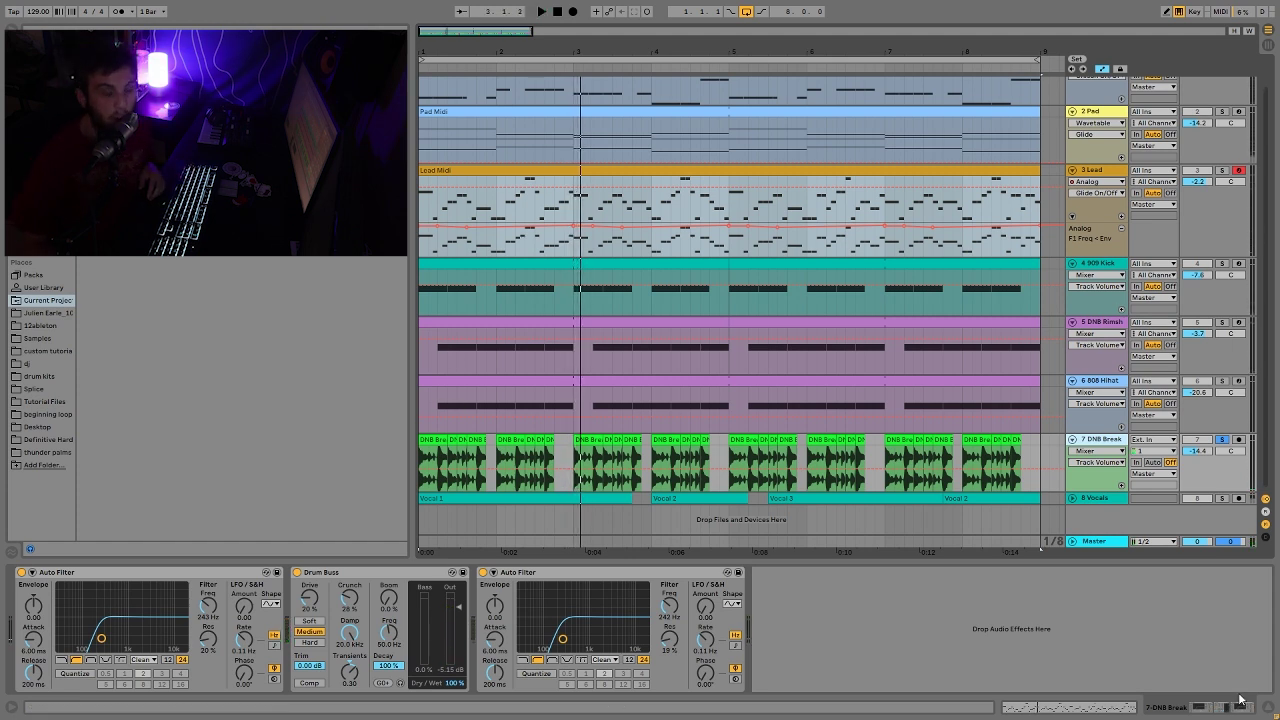
Step: Audition the DNB Break with both Auto Filters switched off, and undo both bypasses
key(space)
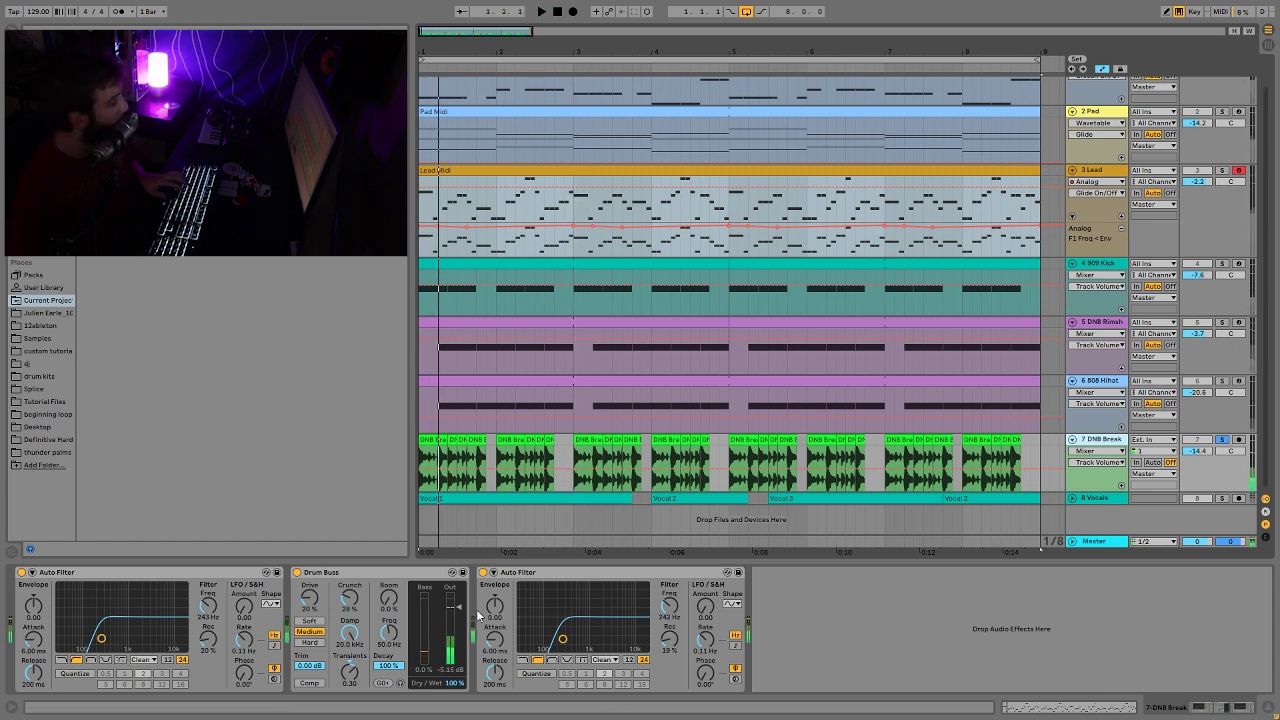
click(482, 573)
click(21, 572)
key(space)
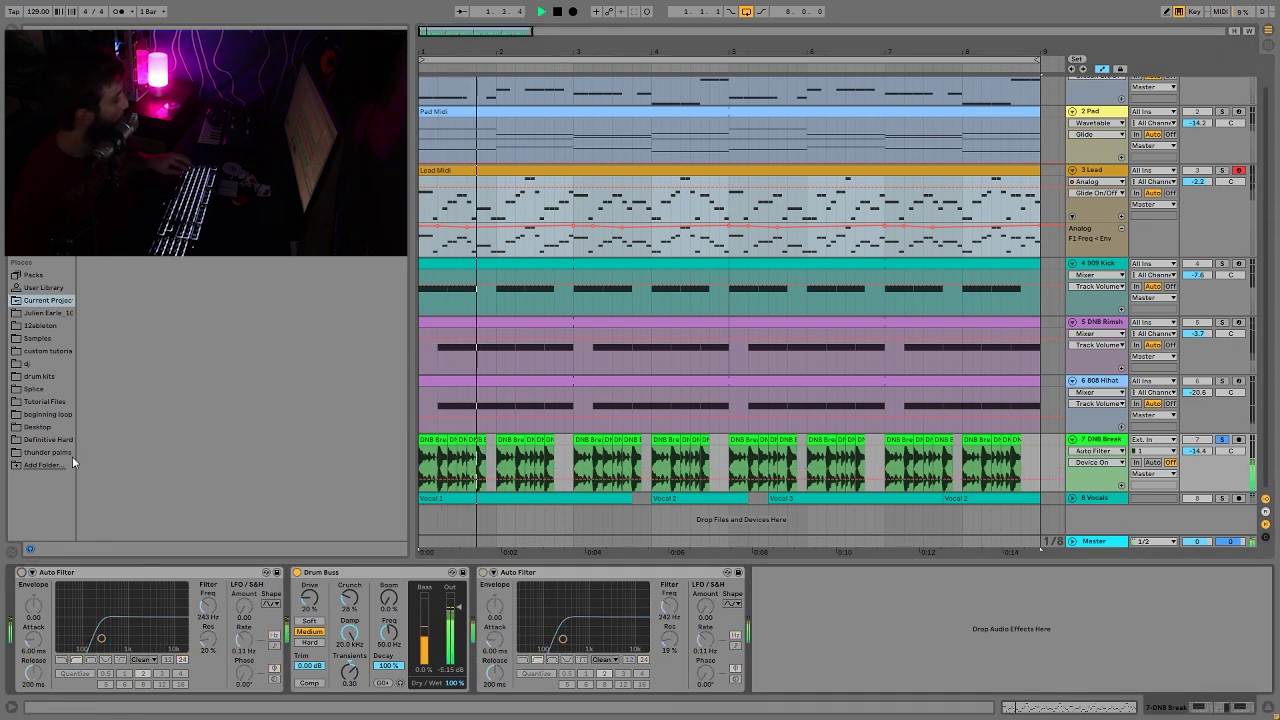
key(space)
key(ctrl+z)
key(ctrl+z)
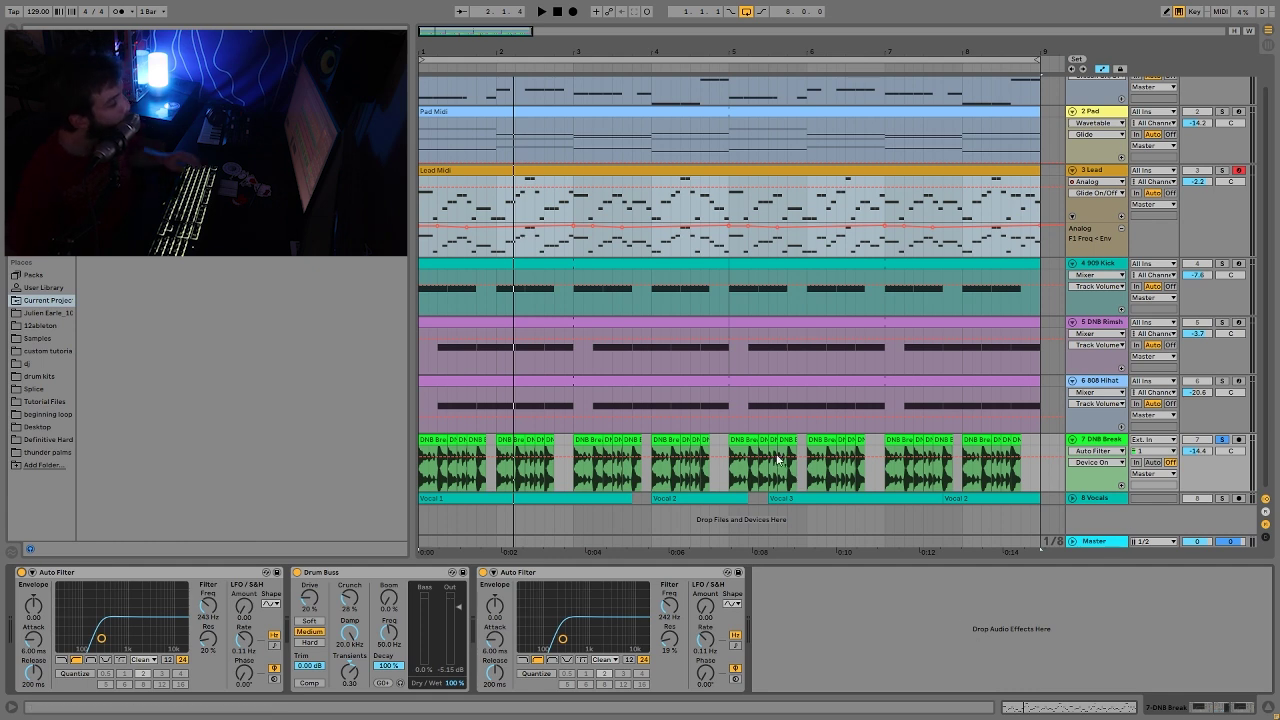
Step: Solo the 909 Kick, DNB Rimshot and 808 Hihat tracks and play them together into bar 3
click(1222, 265)
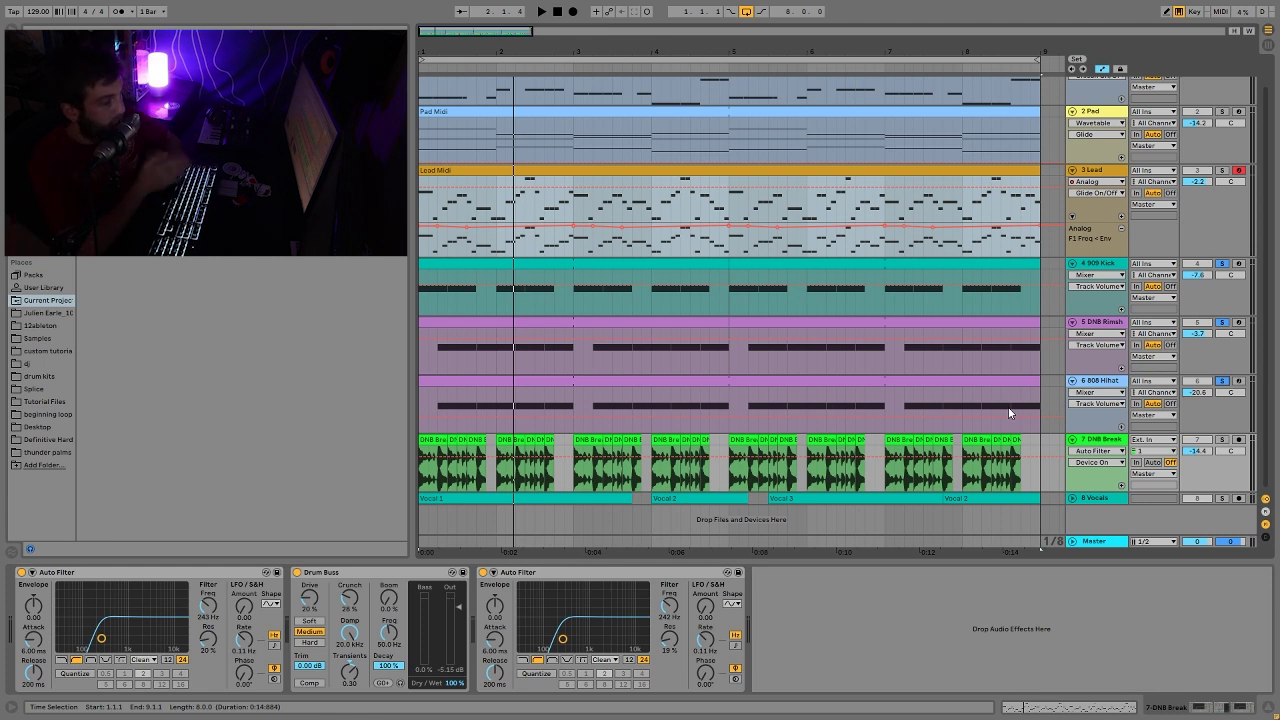
key(space)
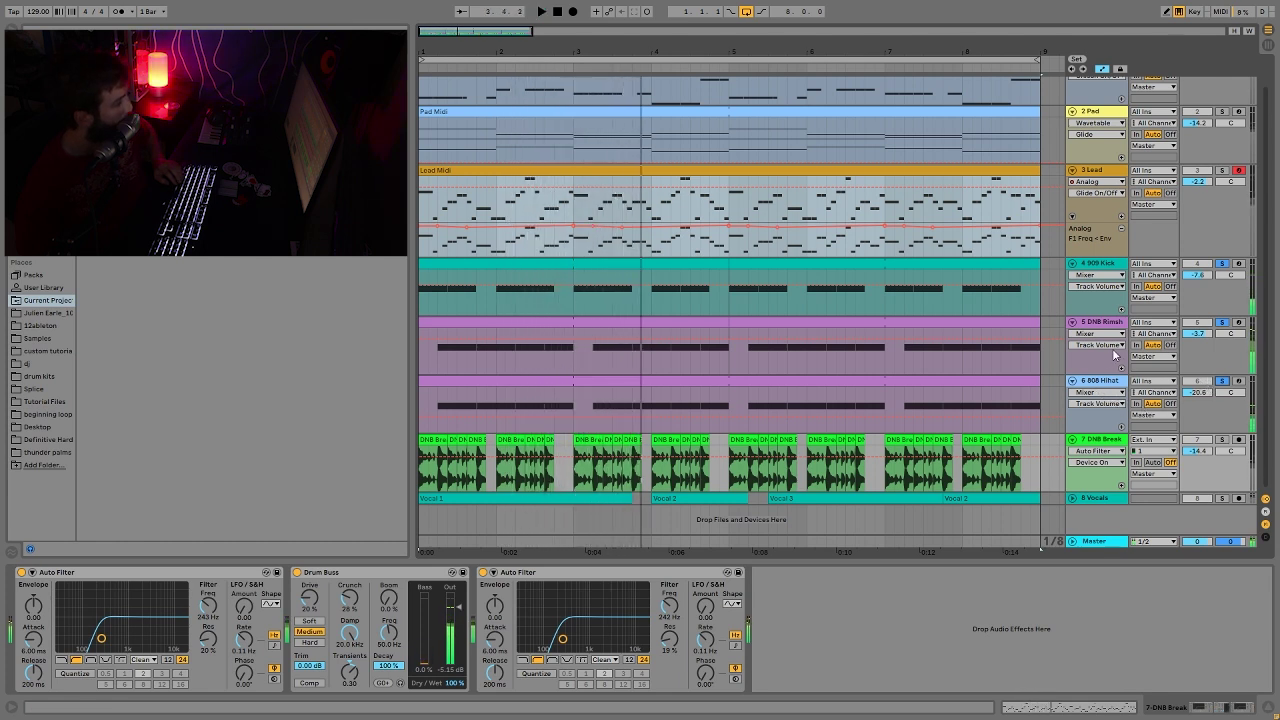
Step: Solo only the 909 Kick, show its sampler and Saturator, and play short passages of the kick
click(1221, 264)
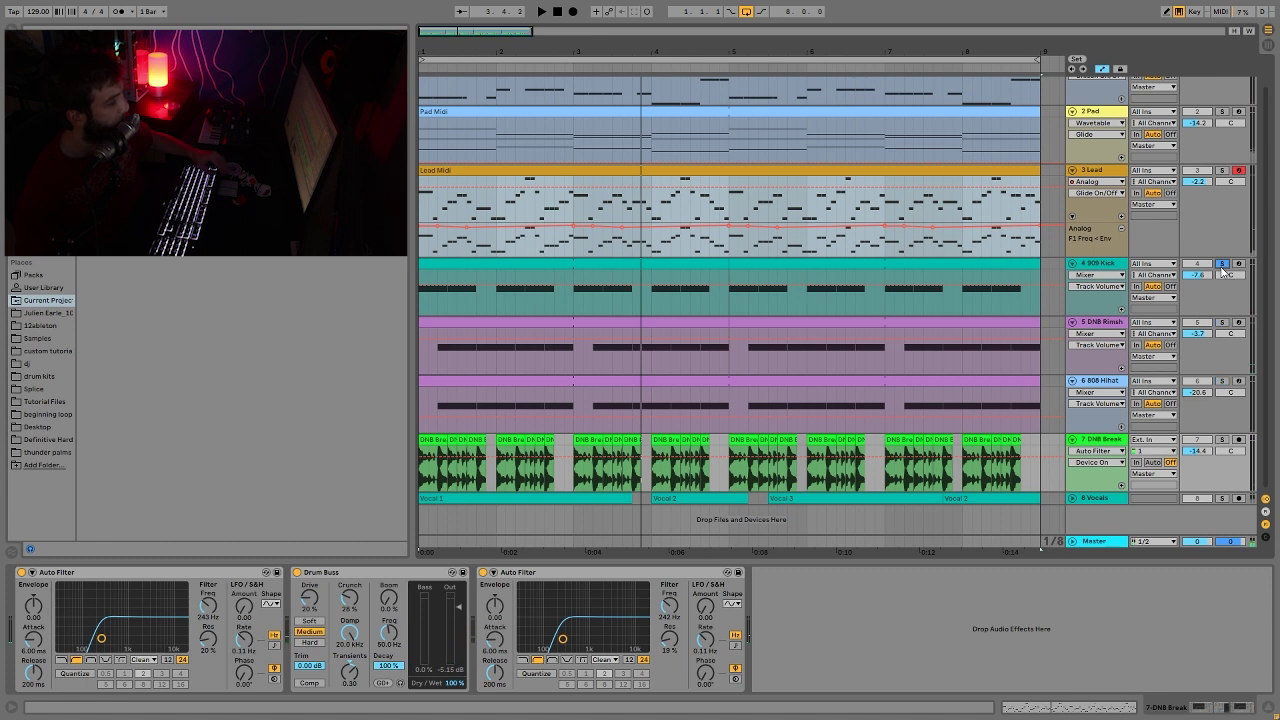
click(1222, 272)
key(space)
key(space)
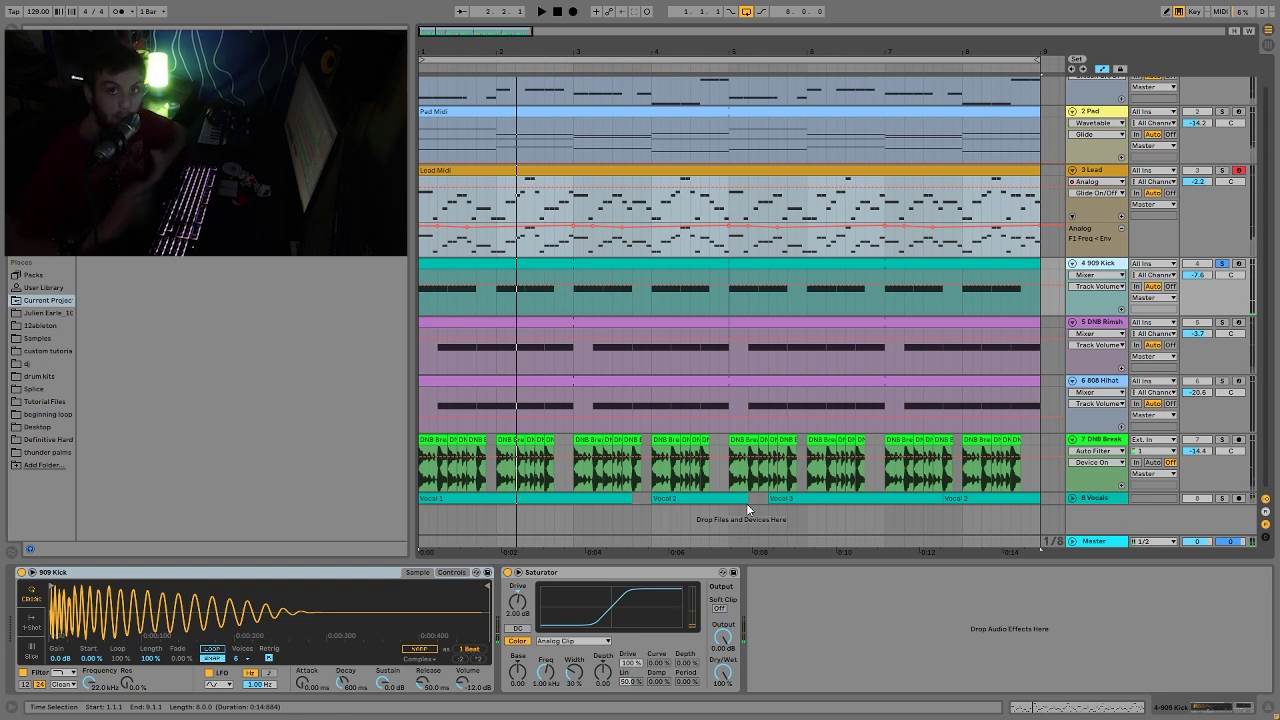
key(space)
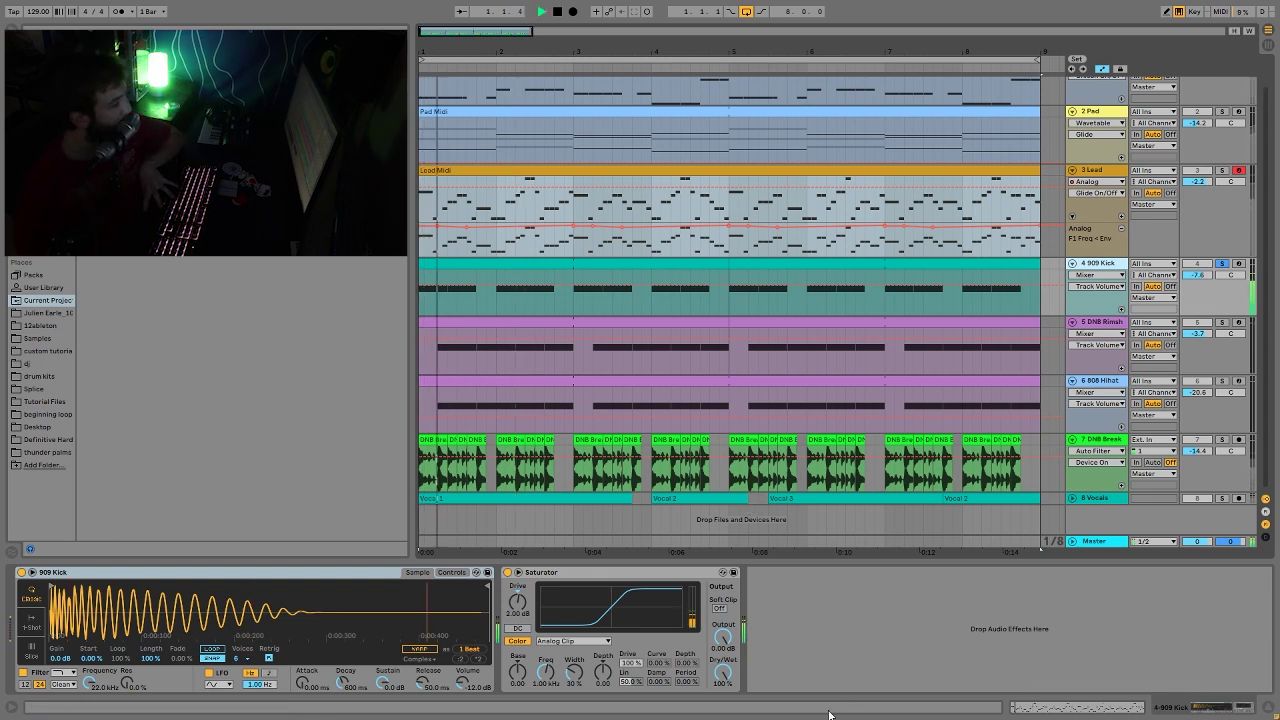
key(space)
key(space)
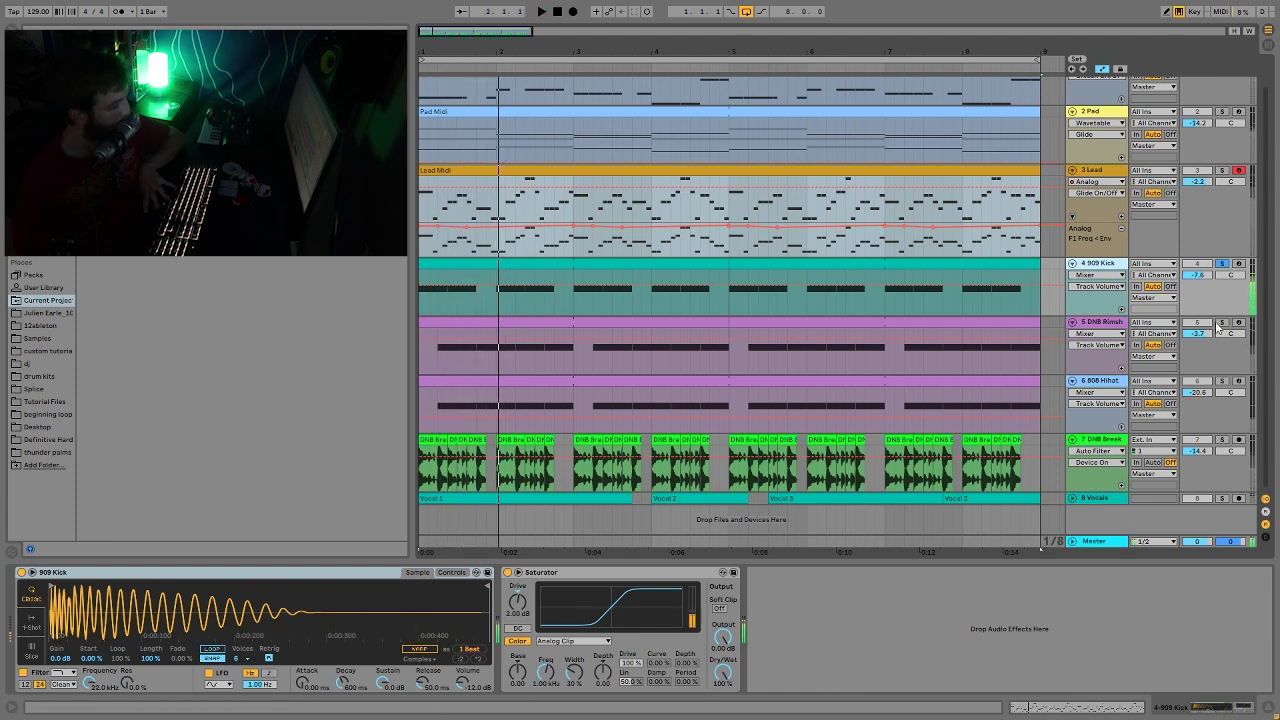
Step: Solo only the DNB Rimshot, show its sampler, and play the rimshot into bar 2
click(1221, 322)
click(1103, 324)
key(space)
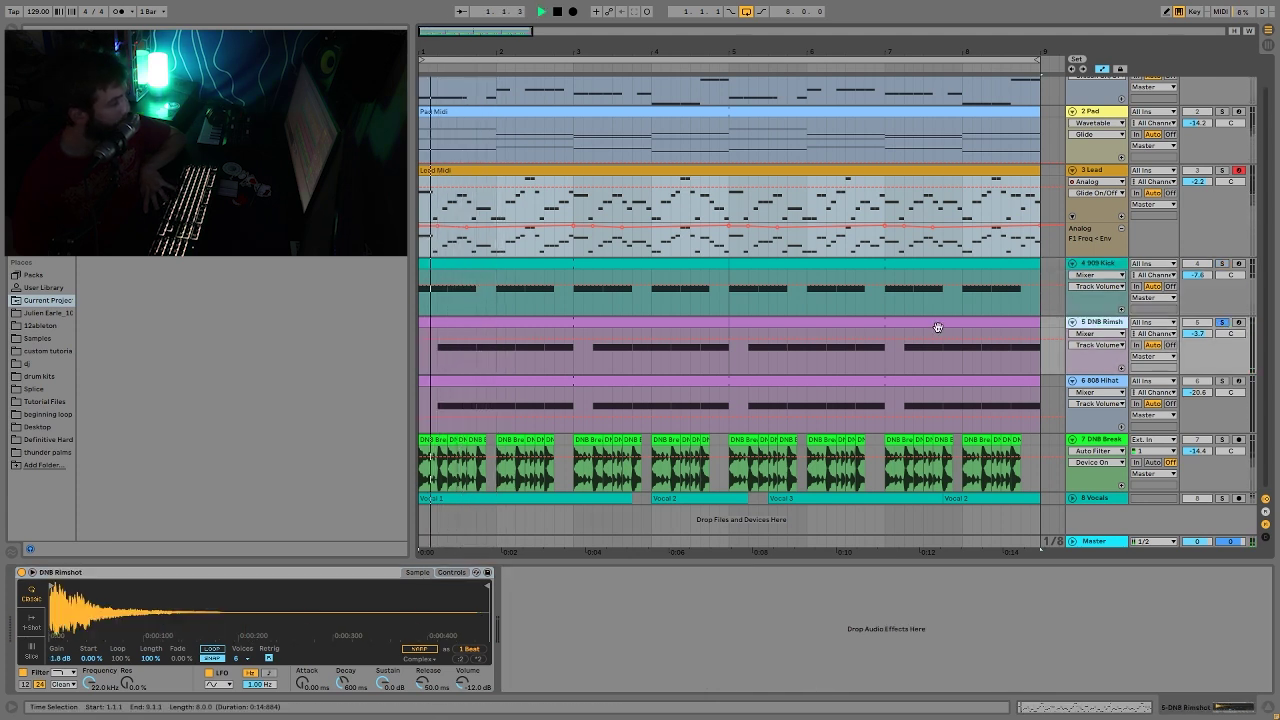
key(space)
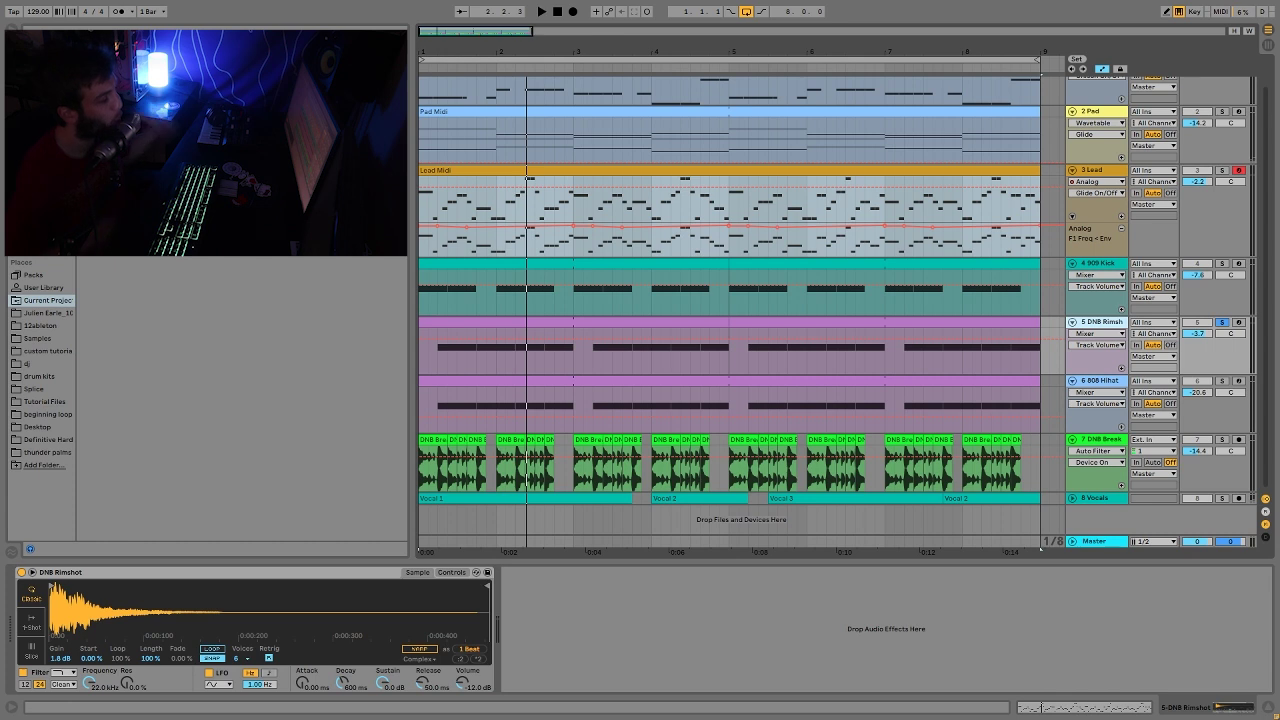
Step: Play short passages of the soloed DNB Rimshot, adding the 808 Hihat, 909 Kick and DNB Break to the solo in turn
click(1223, 382)
key(space)
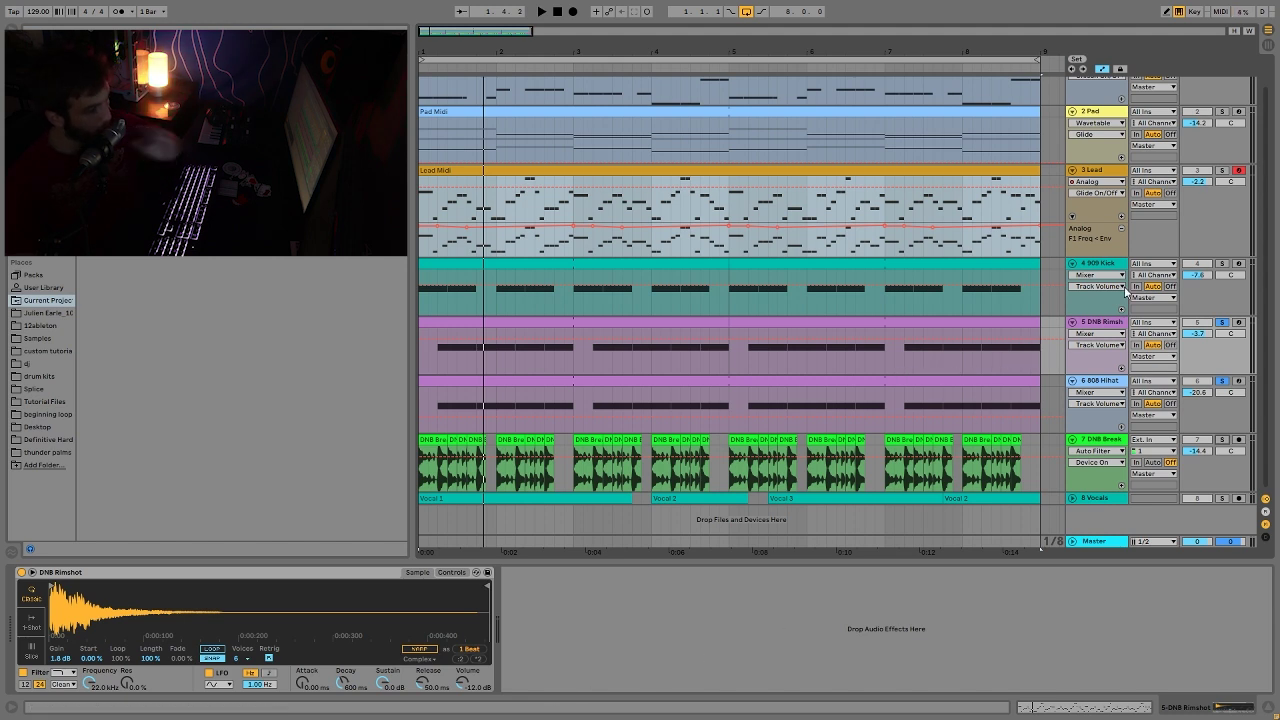
click(1221, 263)
key(space)
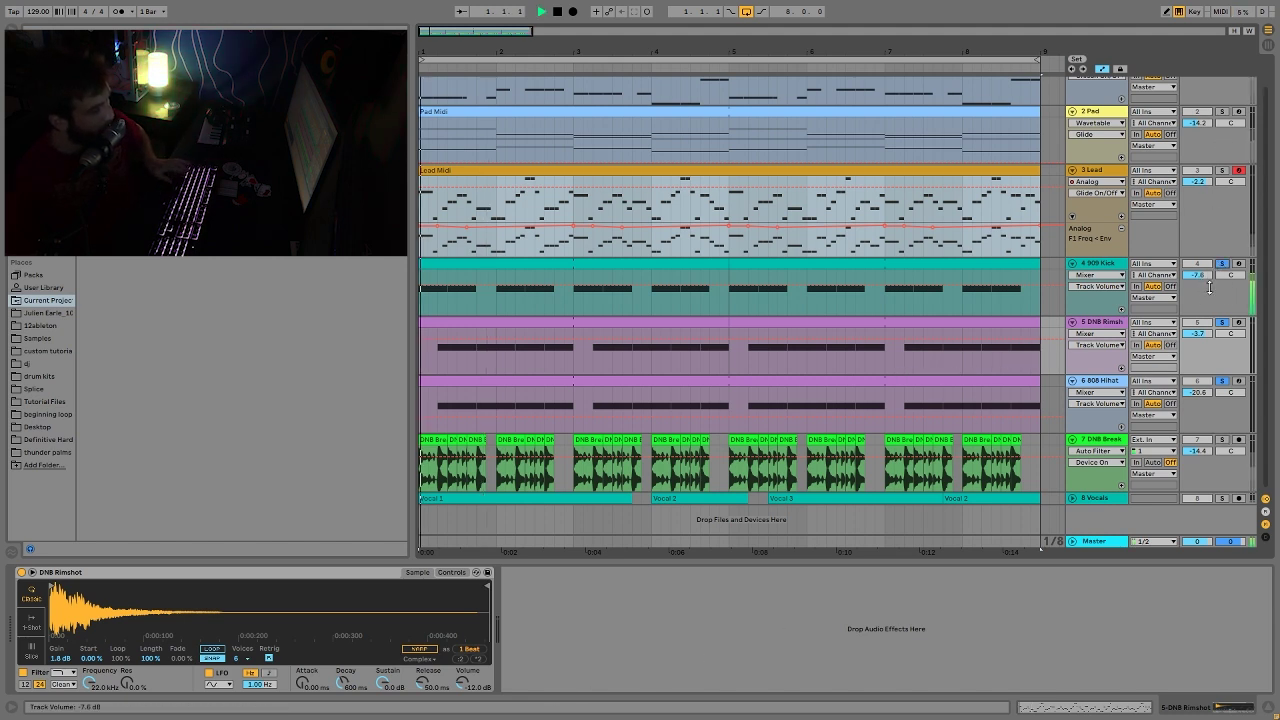
key(space)
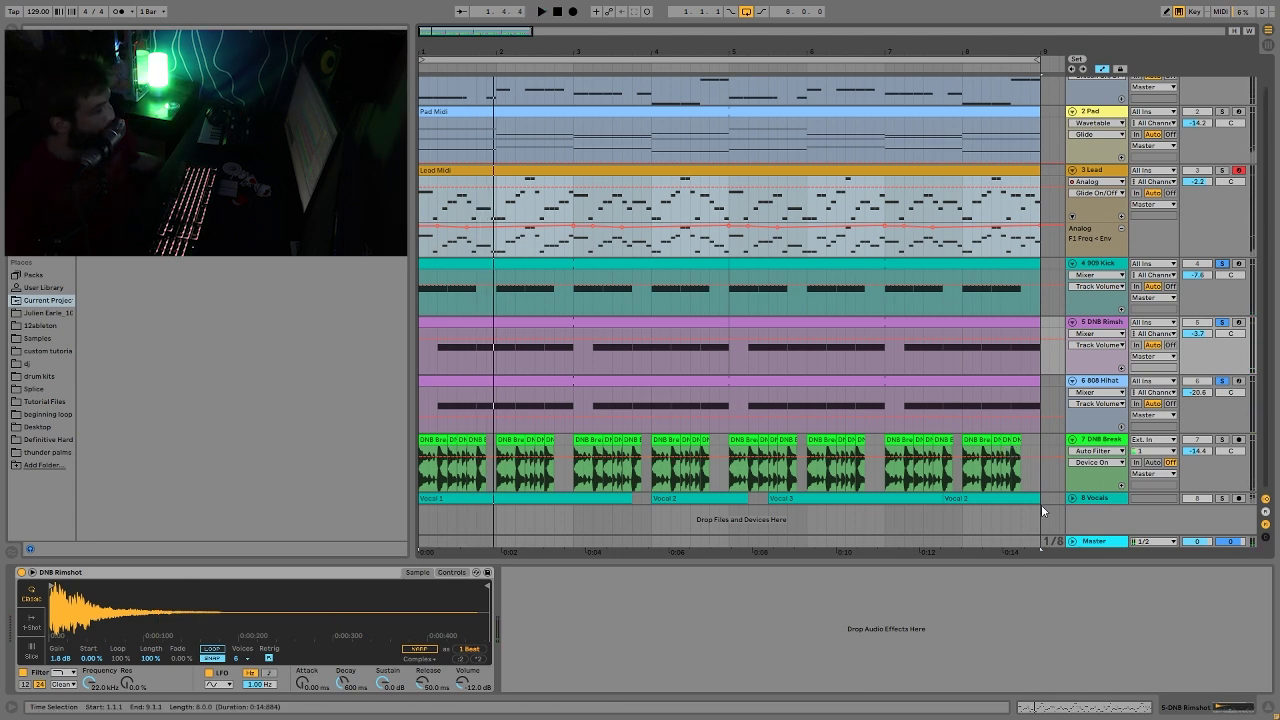
click(1222, 440)
key(space)
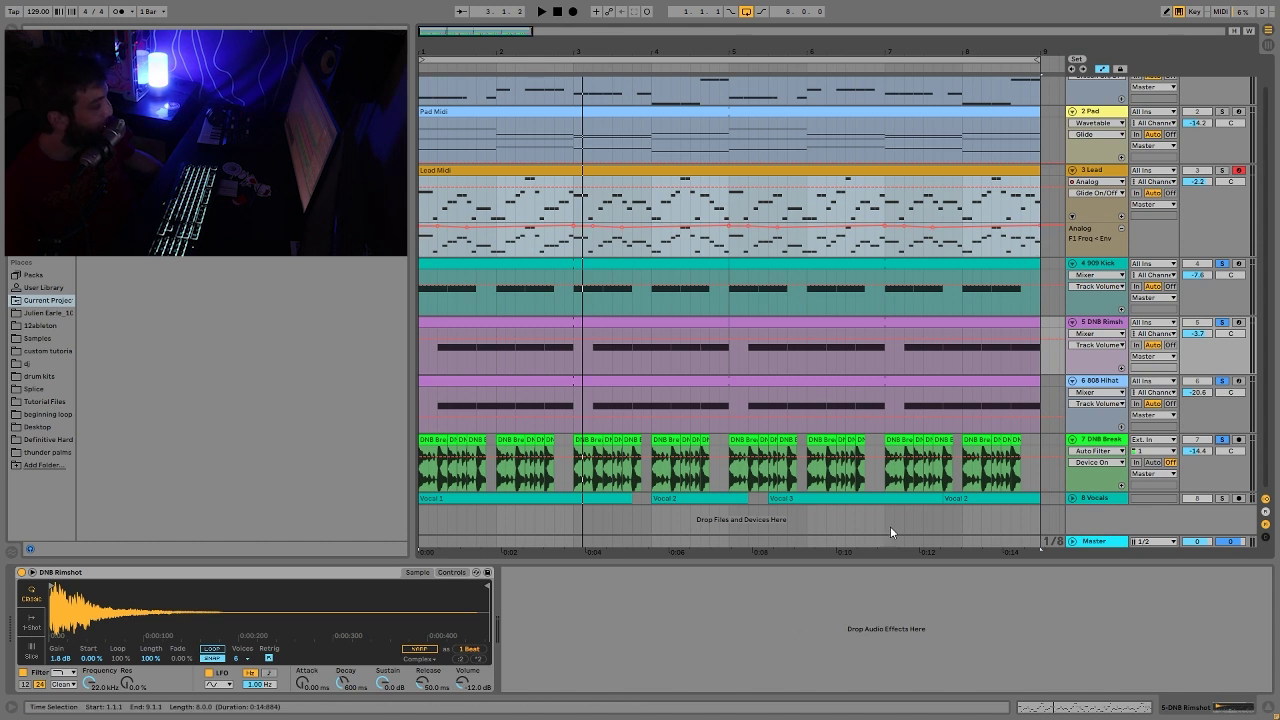
Step: Show the devices of the DNB Break, DNB Rimshot and 909 Kick, and play the four soloed drum tracks together
click(1096, 449)
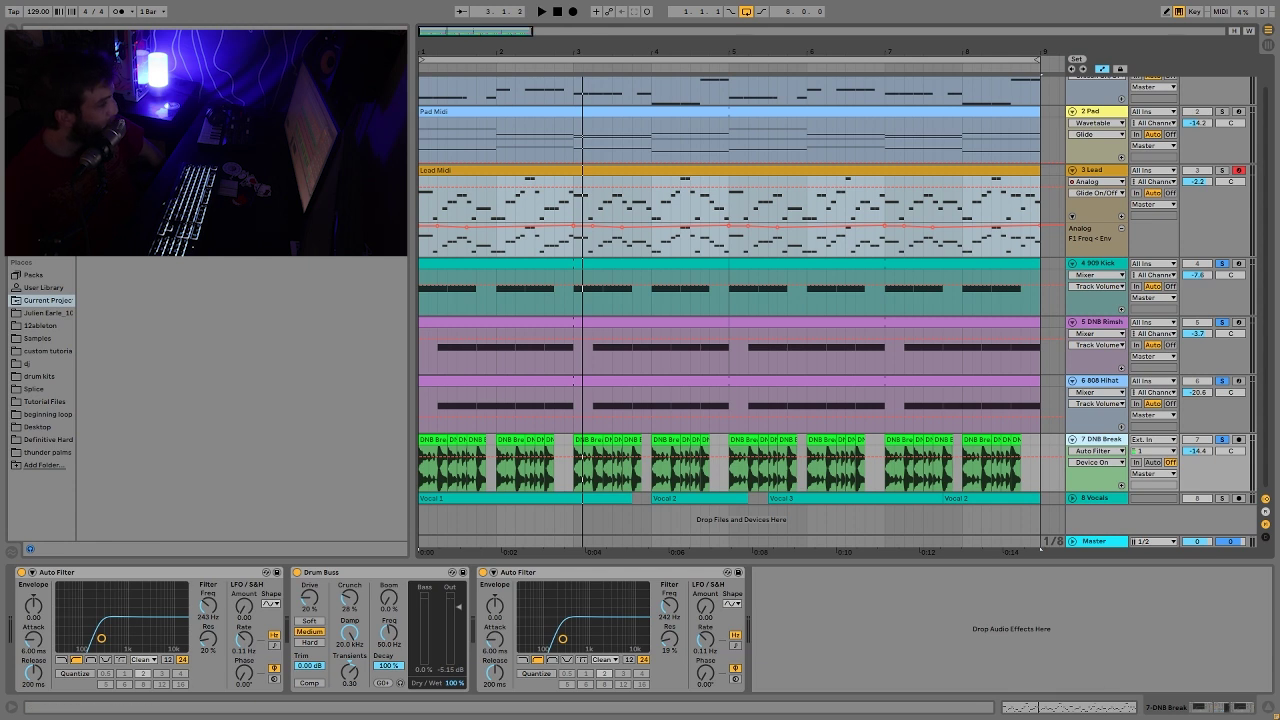
click(1110, 331)
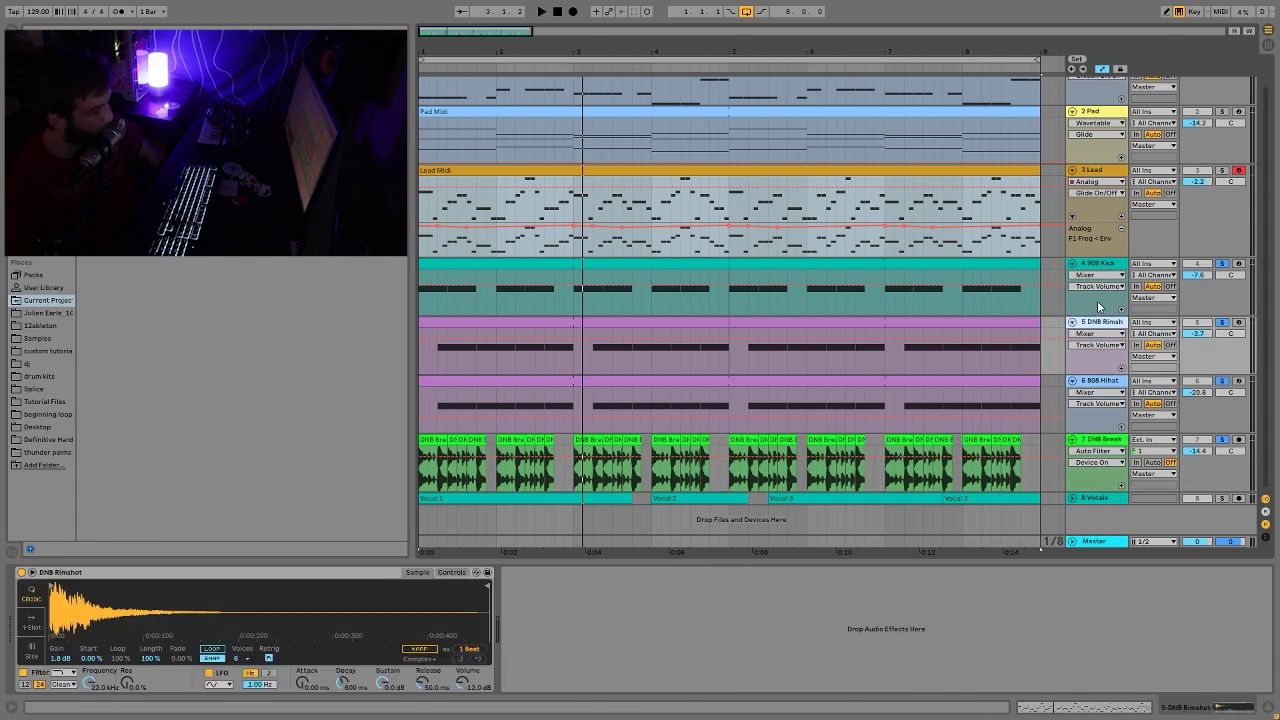
click(1107, 268)
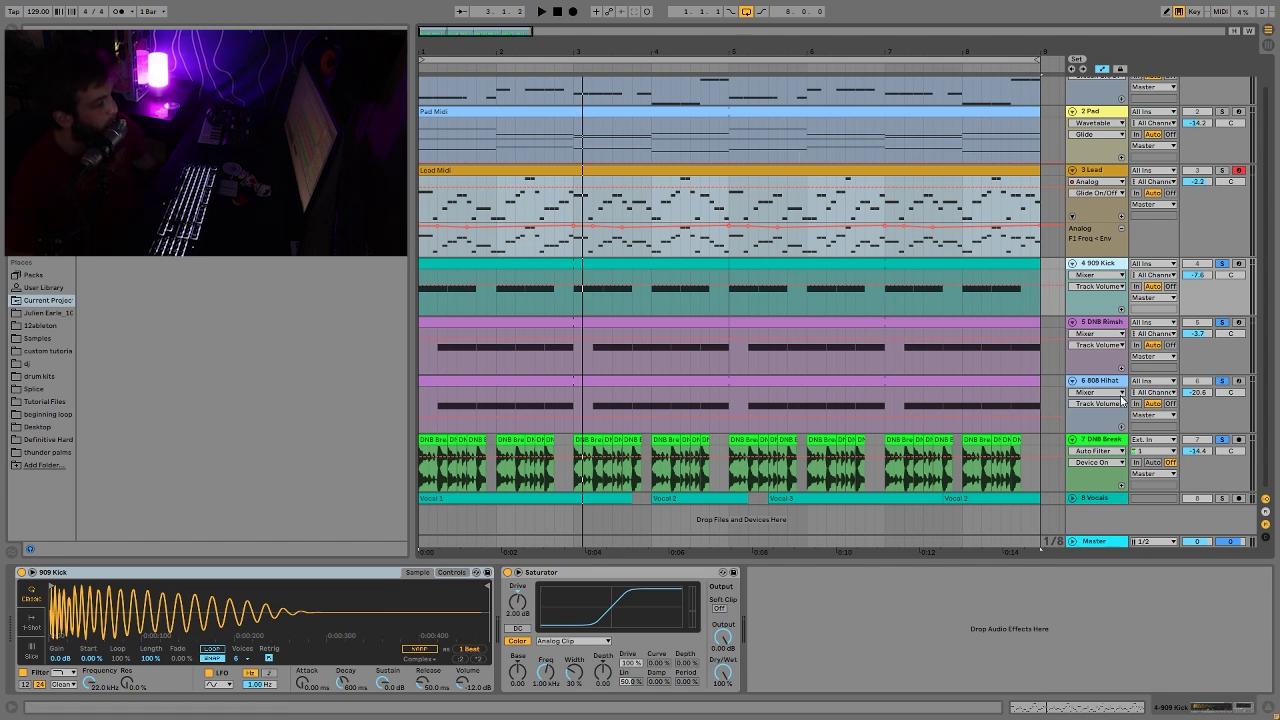
key(space)
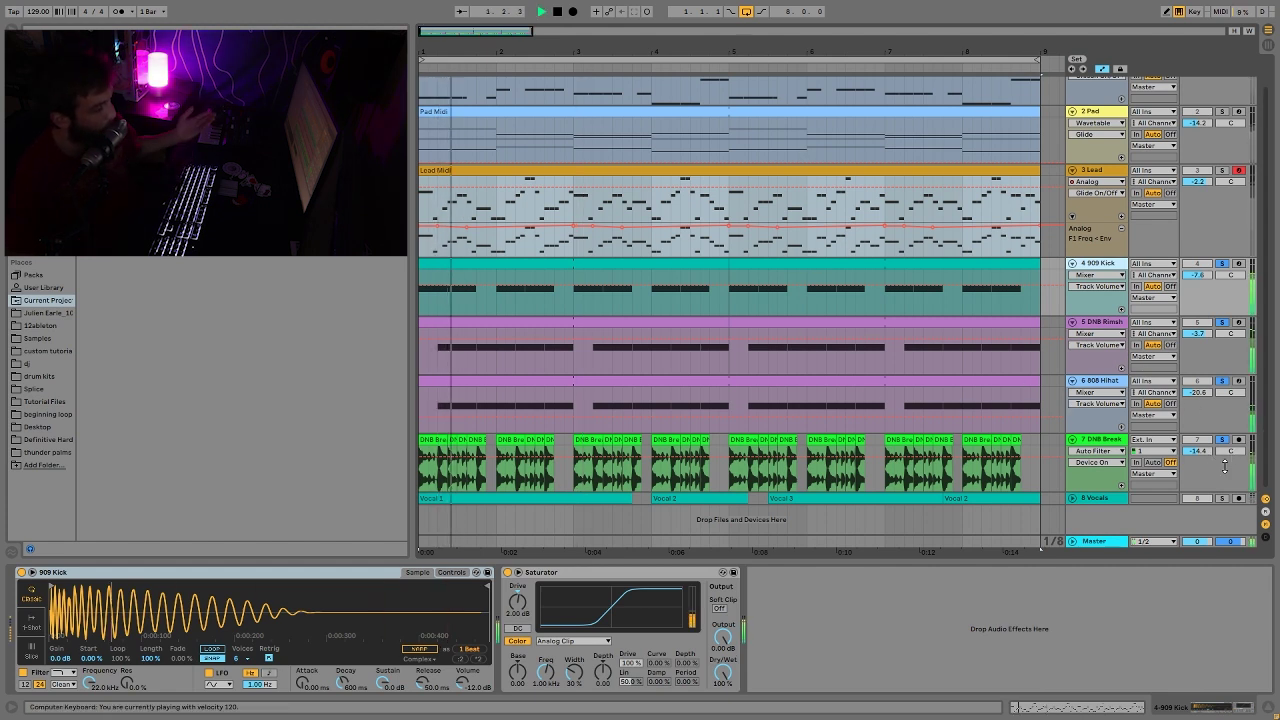
key(space)
Step: Show the 808 Hihat's sampler, play it soloed together with the DNB Rimshot and DNB Break, and clear all solos
click(1221, 380)
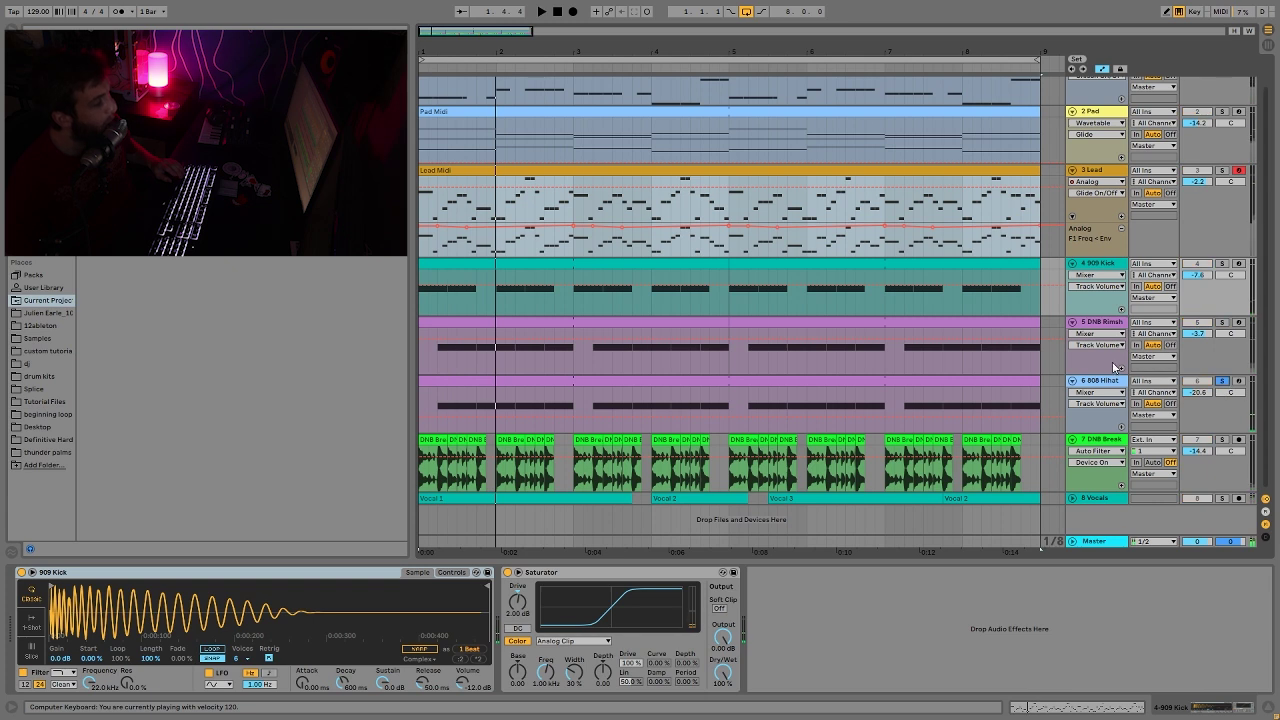
click(1101, 382)
key(space)
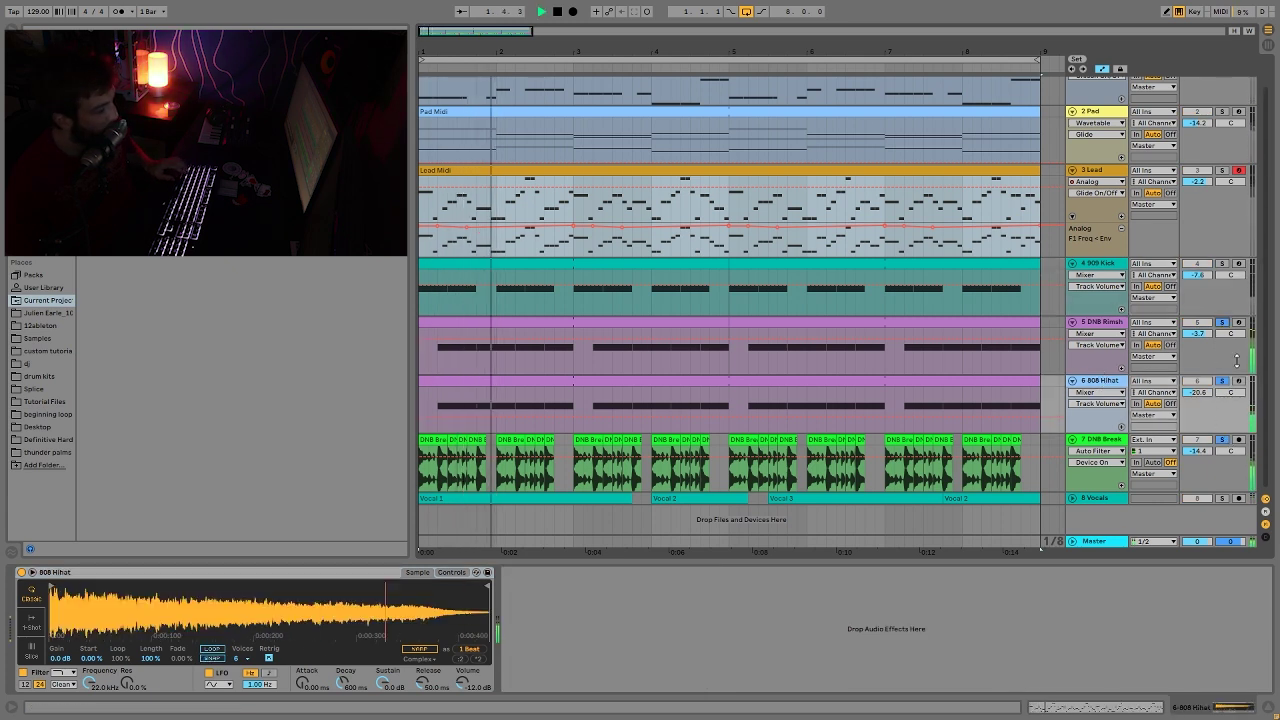
click(1222, 440)
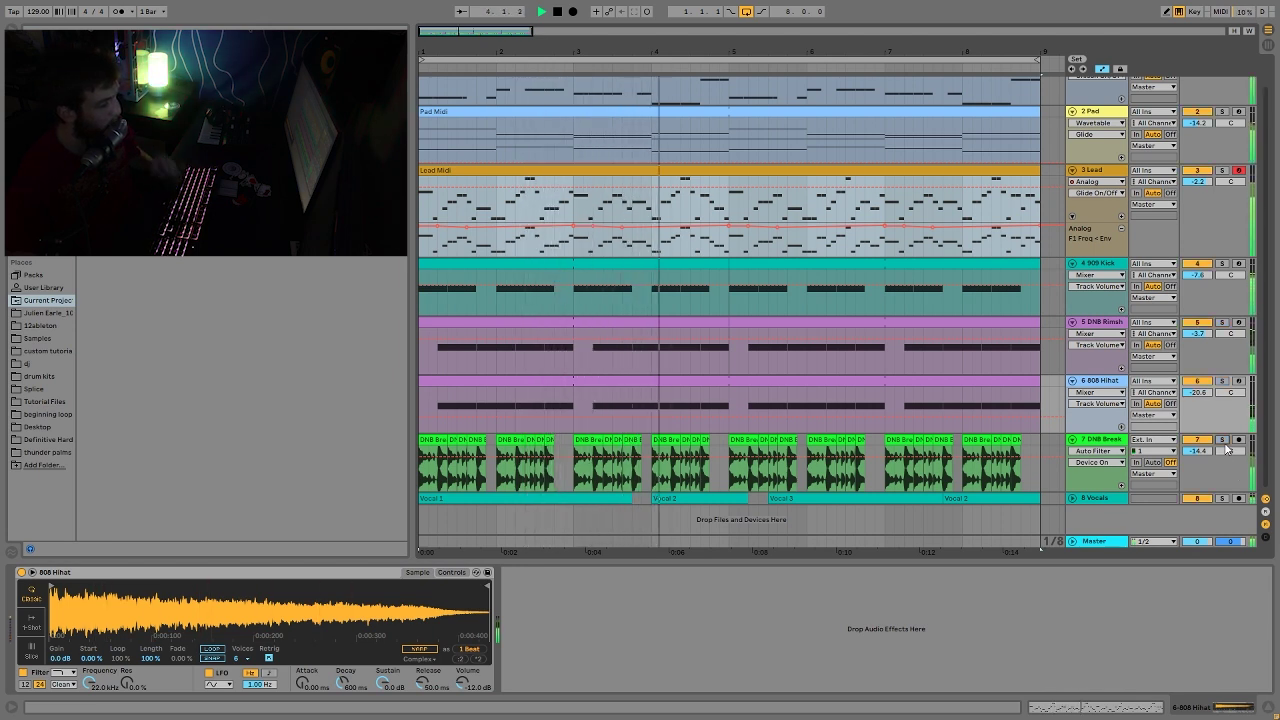
Step: Show the Vocals track's Reverb, unfold the track, solo it, and play the vocals from the start of the Vocal 1 clip
click(1096, 498)
key(space)
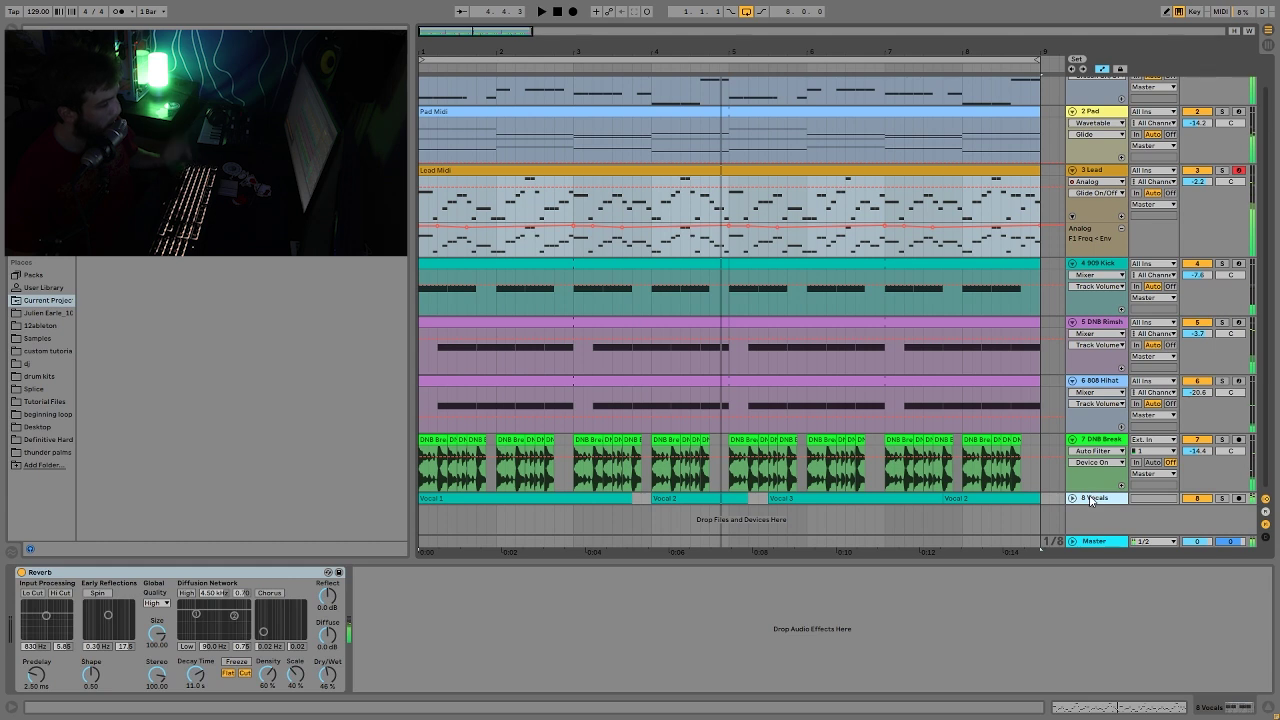
click(1072, 498)
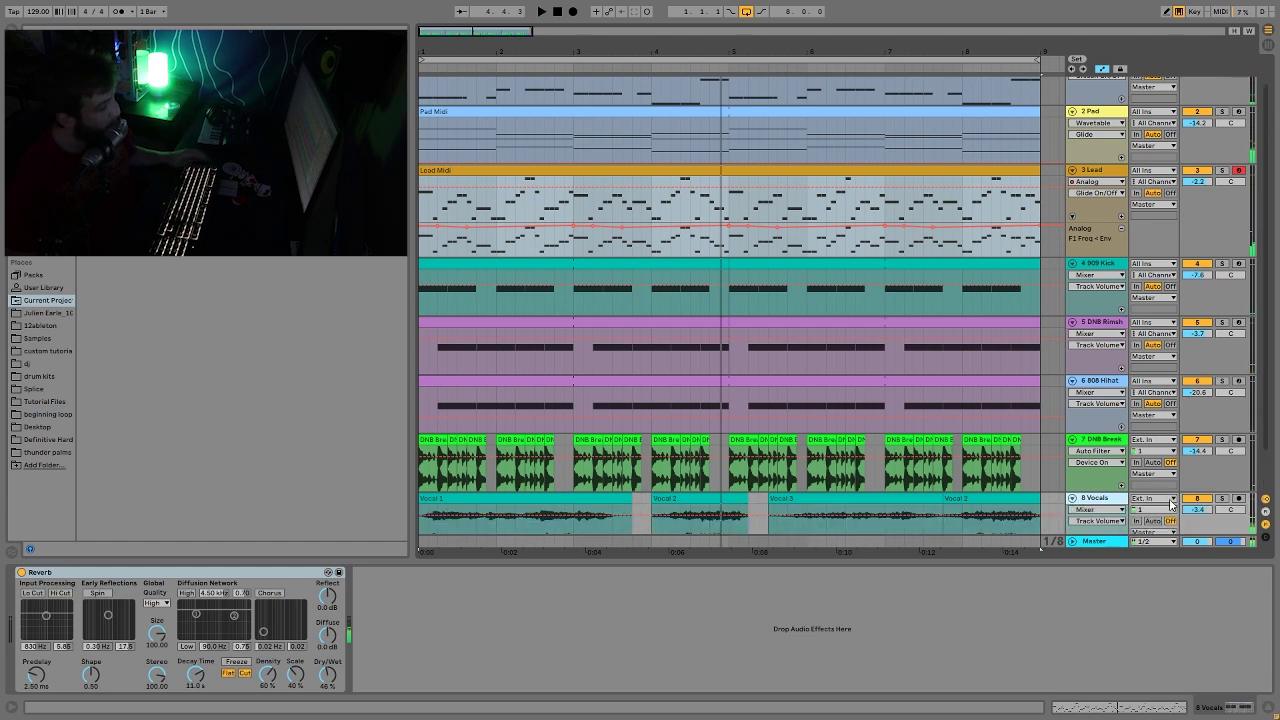
click(1222, 500)
click(455, 497)
key(space)
scroll(549, 442, down, 2)
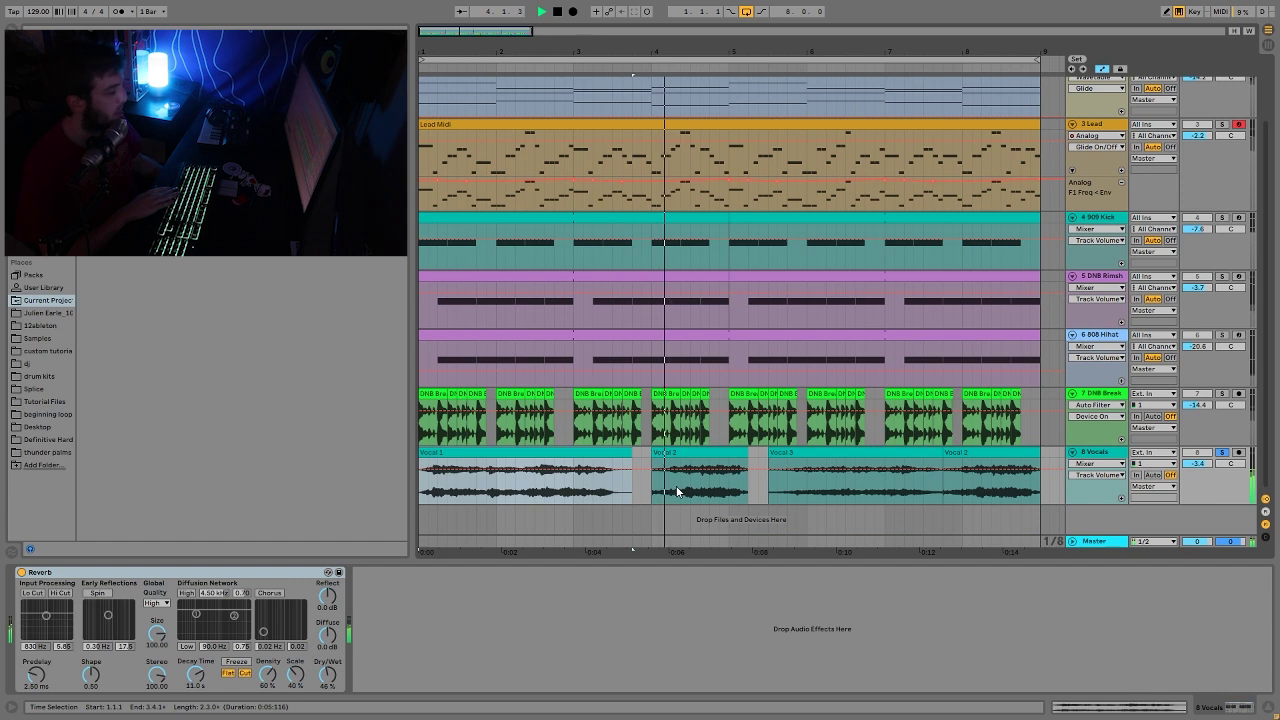
Step: Clear the Vocals solo and play the full mix from the start into bar 4
key(space)
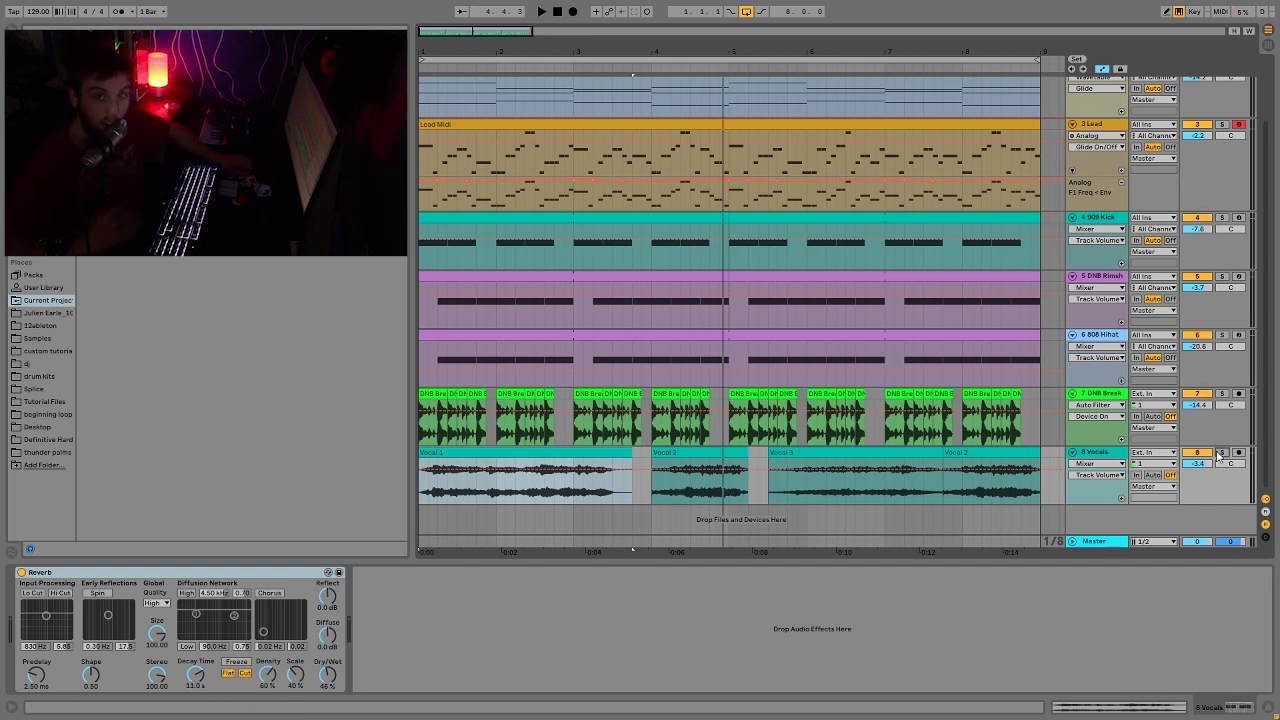
key(space)
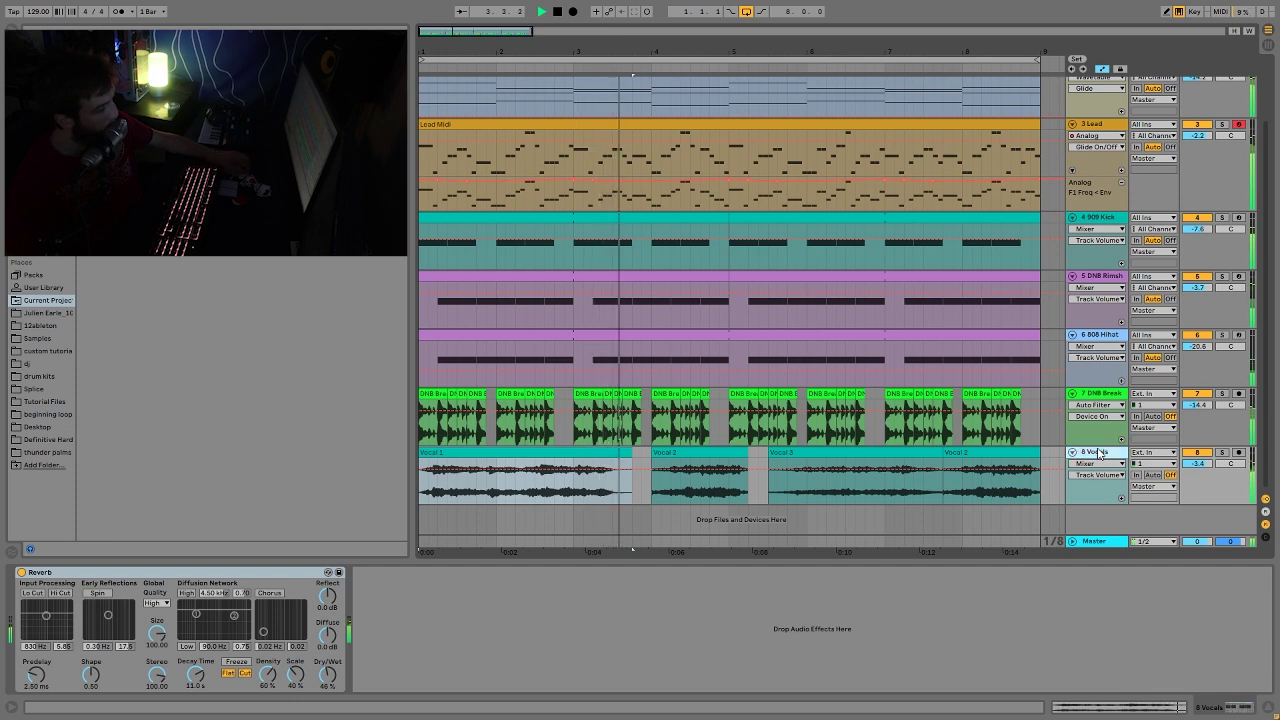
key(space)
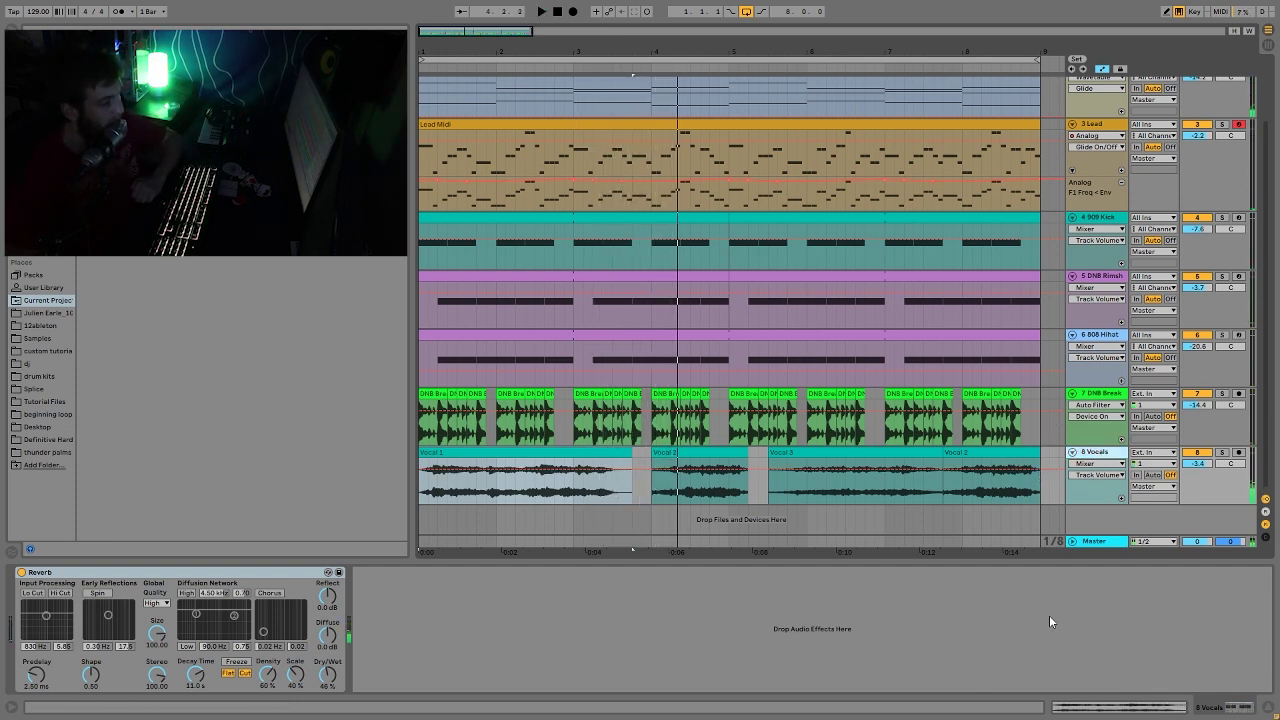
Step: Solo the Pad and Lead tracks and play them together, adding the Vocals track to the solo during playback
scroll(849, 466, up, 3)
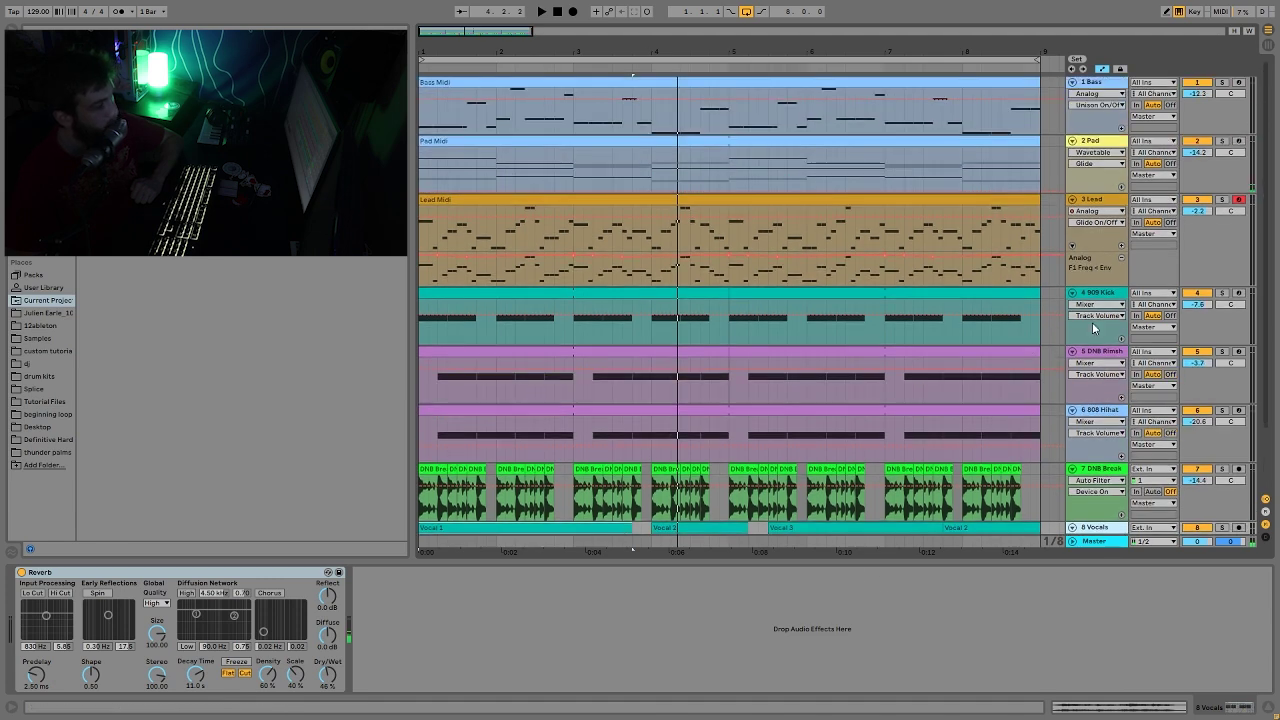
click(1220, 141)
click(1222, 200)
key(space)
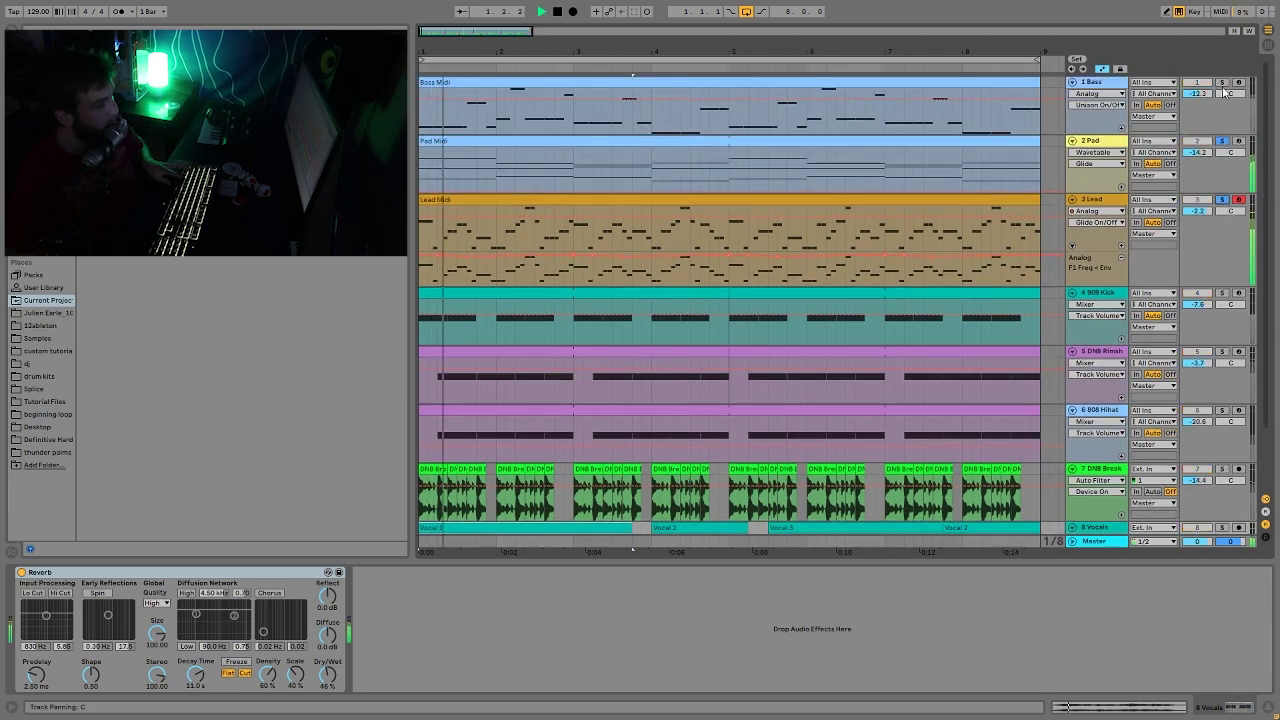
scroll(1186, 197, down, 2)
scroll(1186, 198, down, 1)
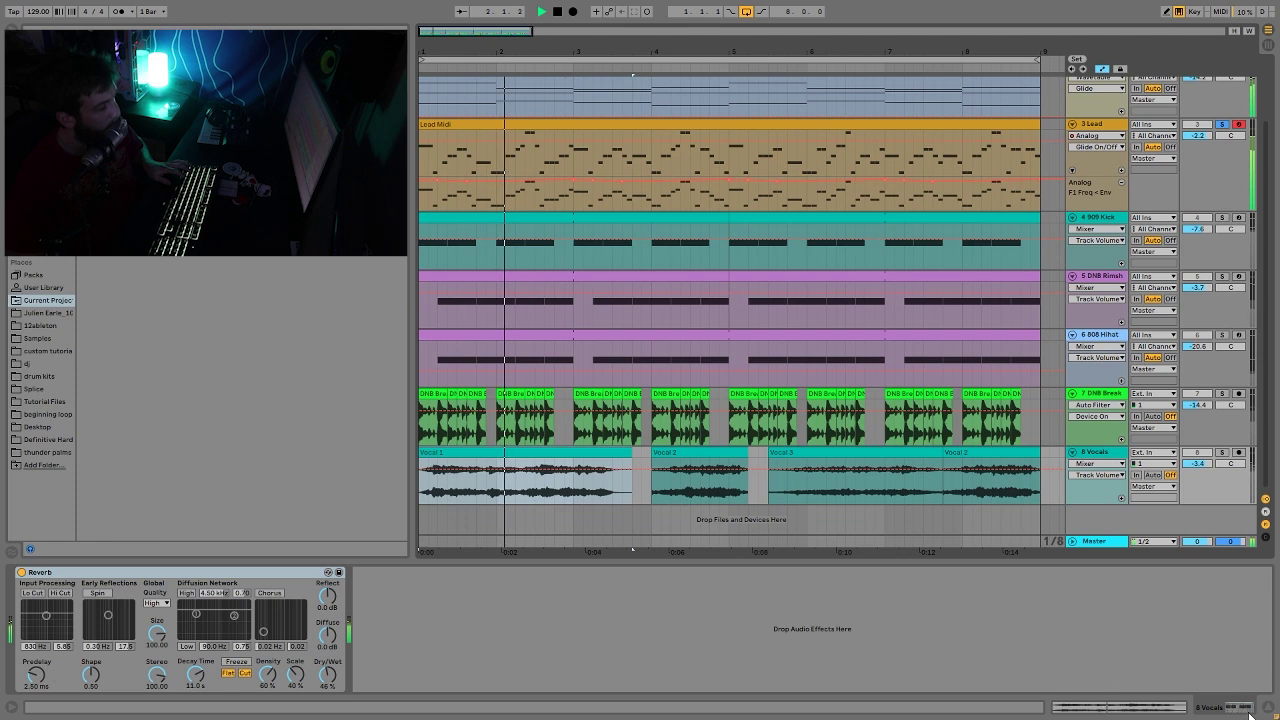
ctrl+click(1224, 453)
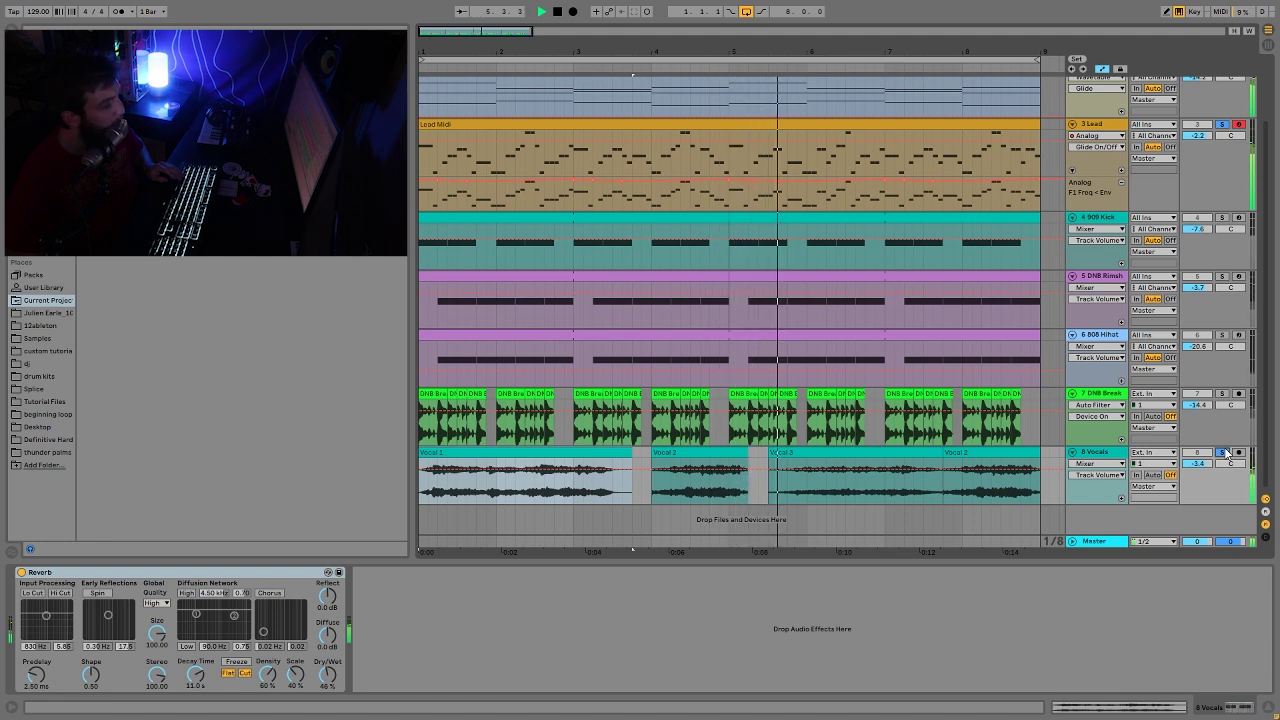
key(space)
Step: Compare the soloed Vocals track with the full mix by playing short passages of each
click(1223, 453)
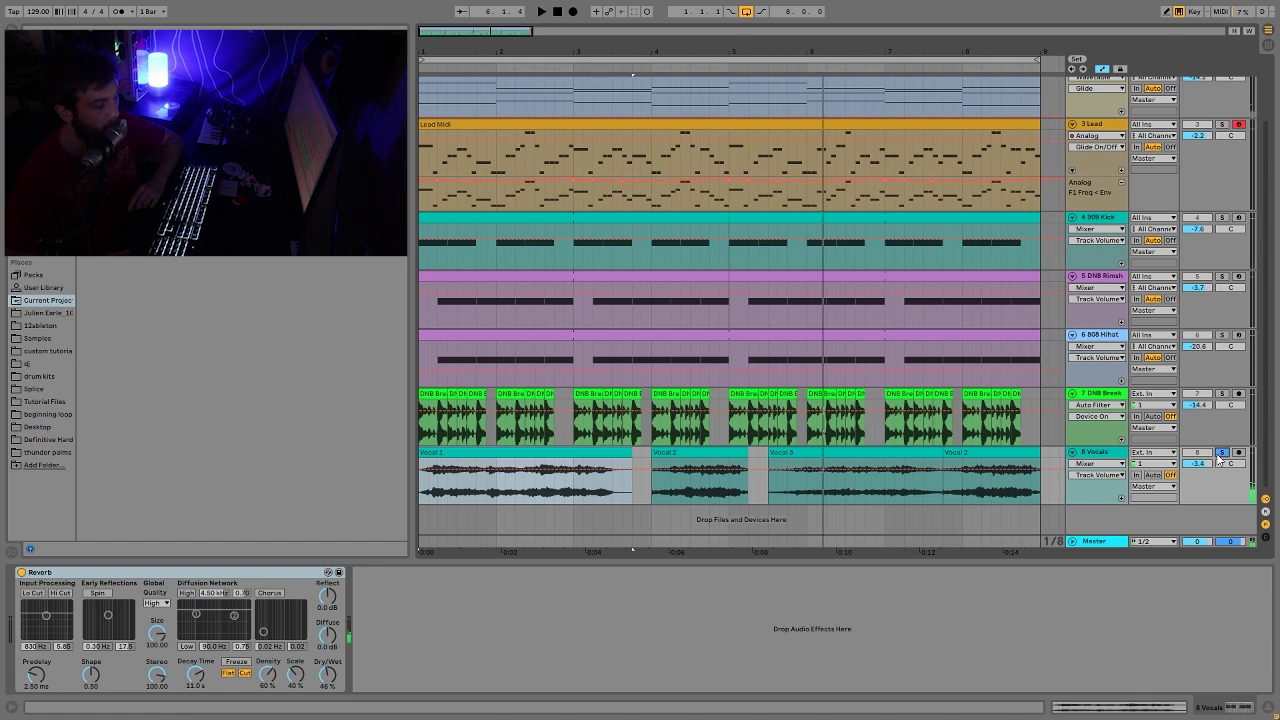
click(1221, 453)
key(space)
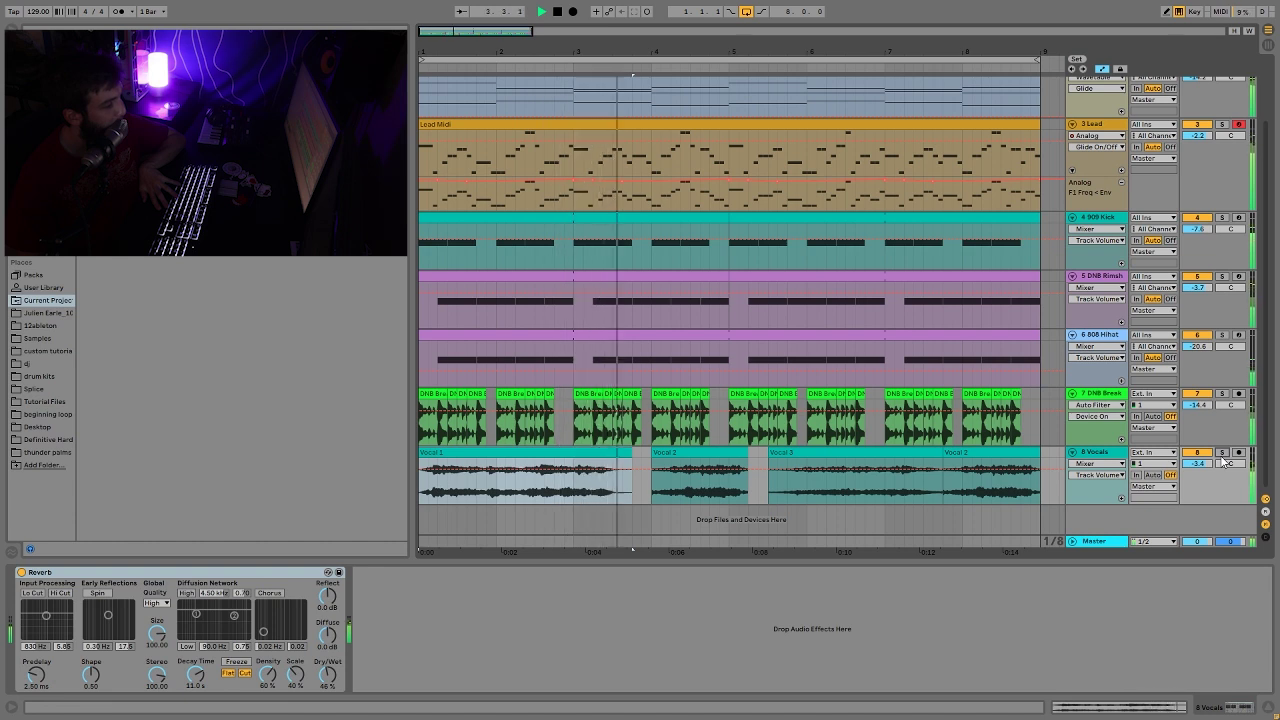
key(space)
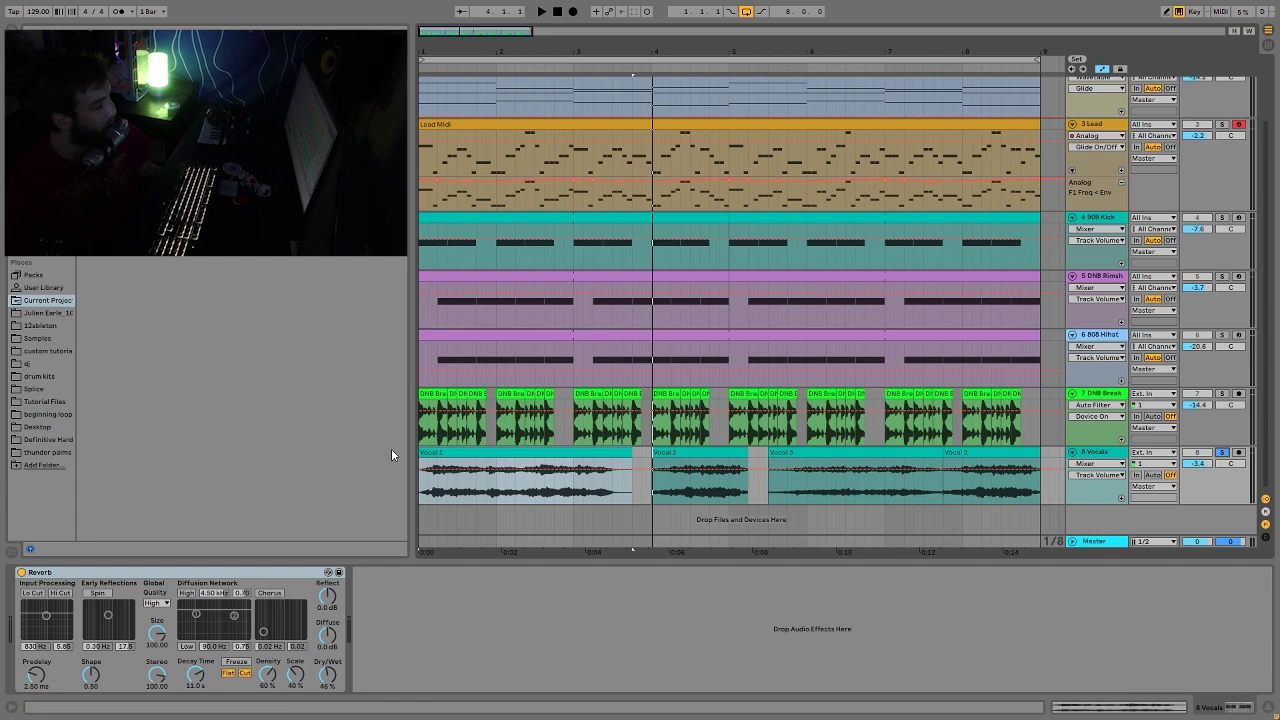
key(space)
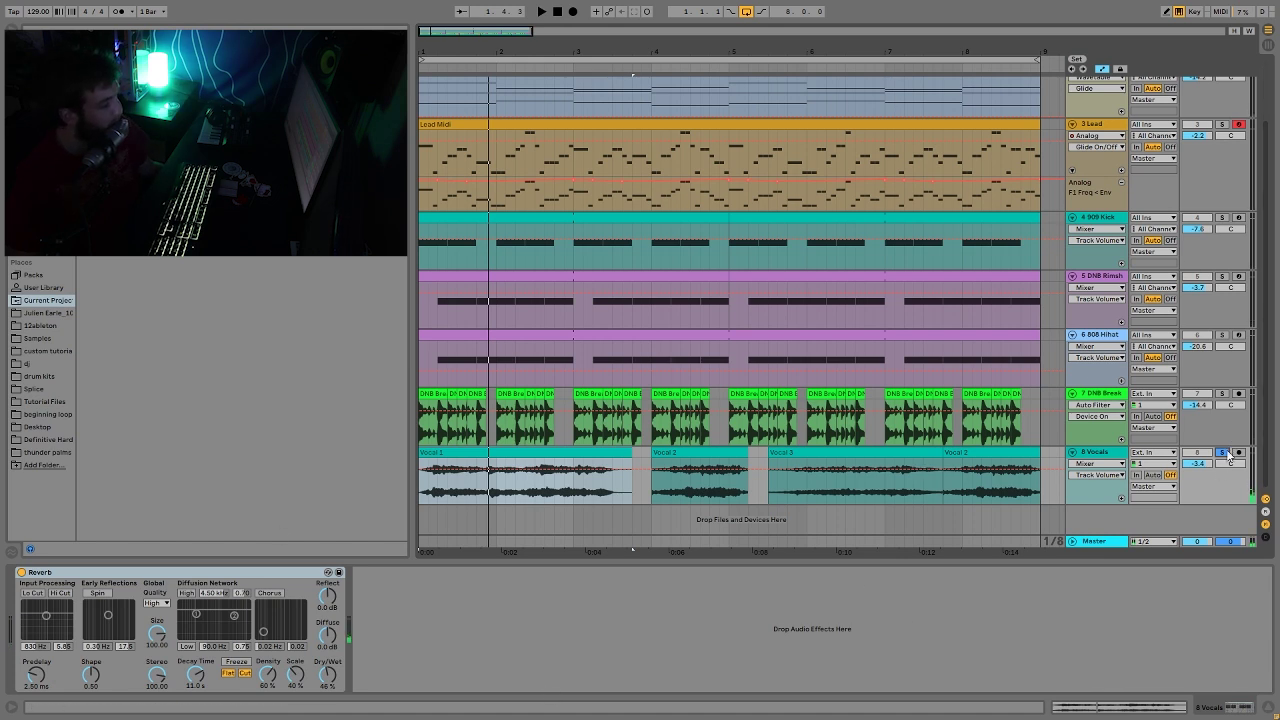
key(space)
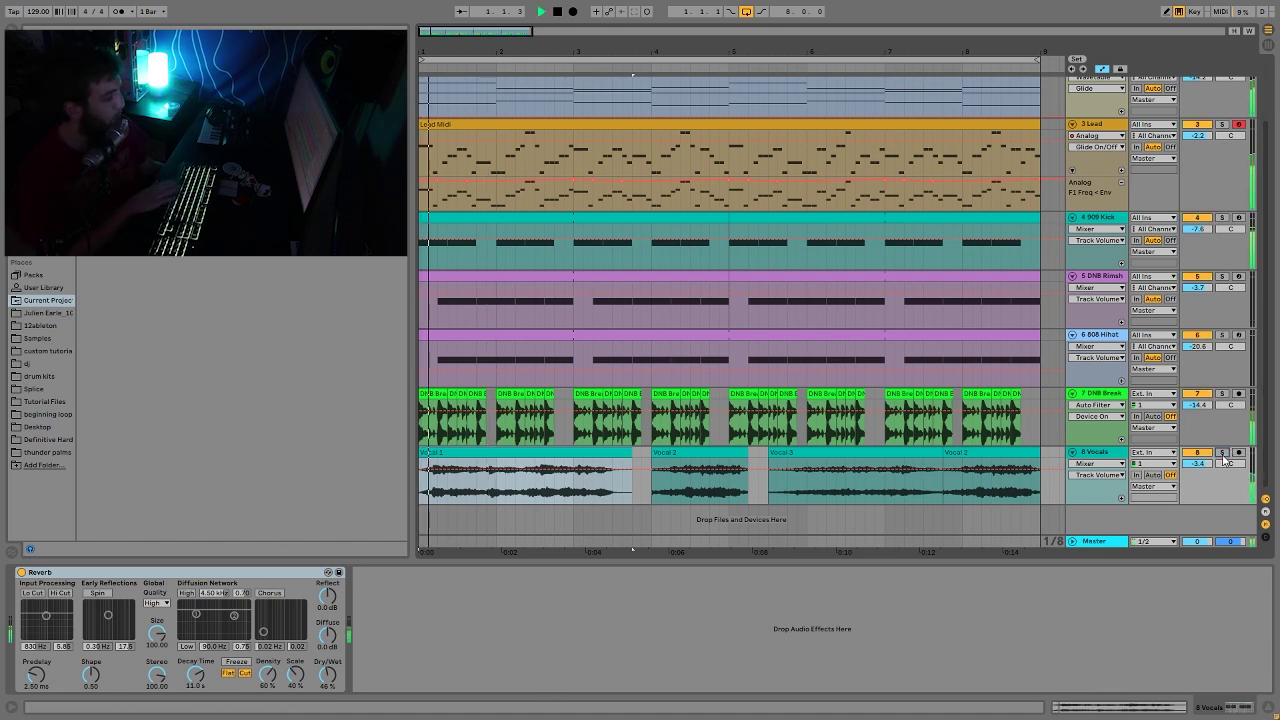
Step: Fold the DNB Break track and leave the Vocals track unfolded while the full mix plays
click(1072, 452)
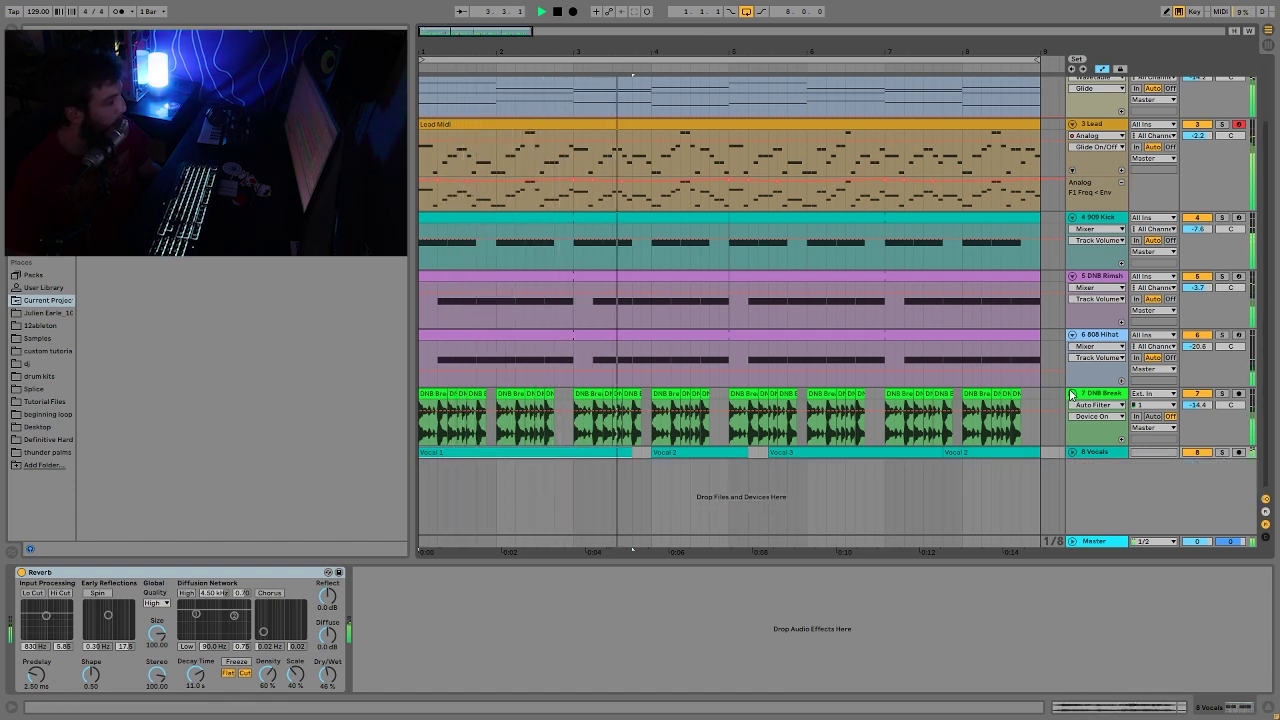
click(1073, 394)
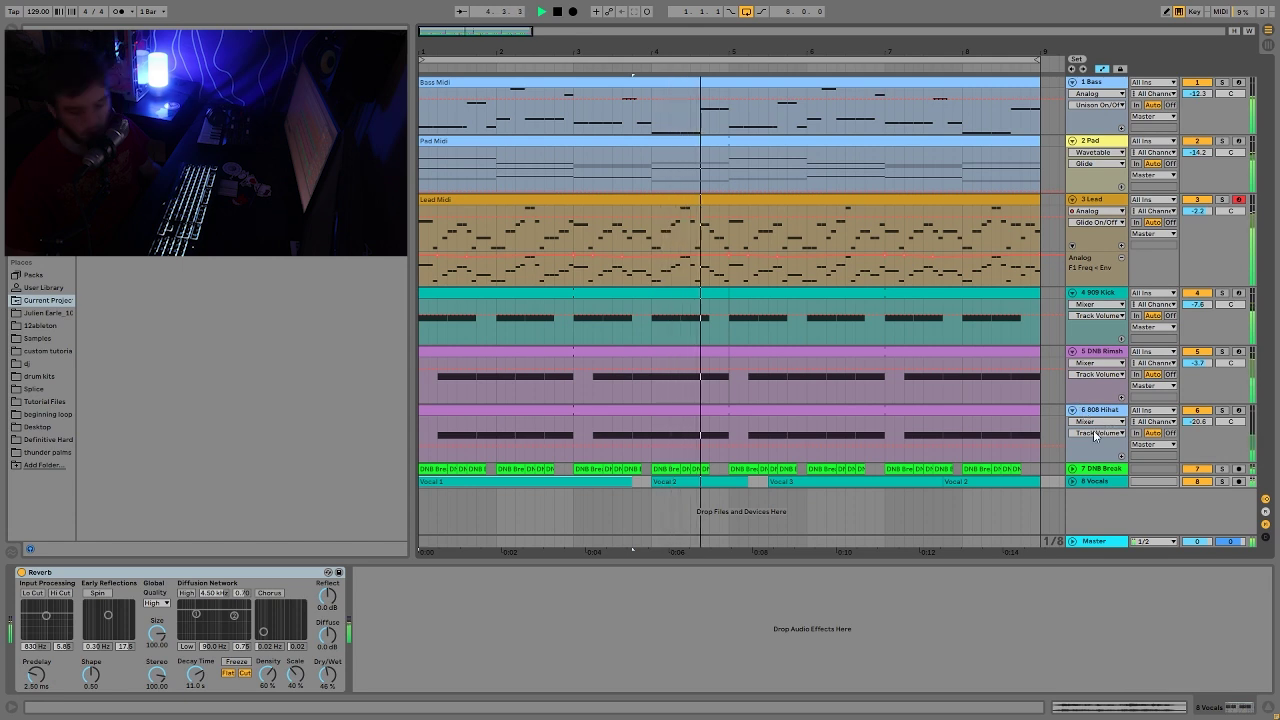
click(1073, 481)
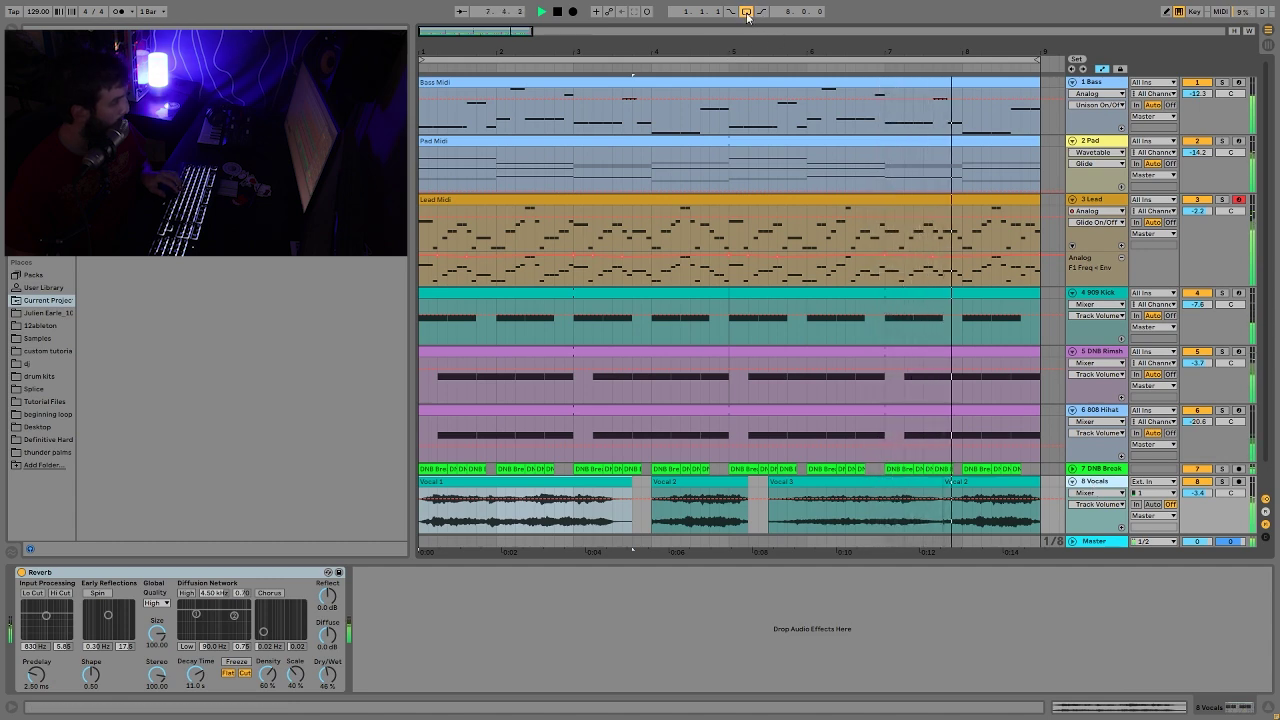
Step: Show the device chains of the Lead and 909 Kick tracks, and hide the device view to enlarge the arrangement
scroll(868, 267, down, 1)
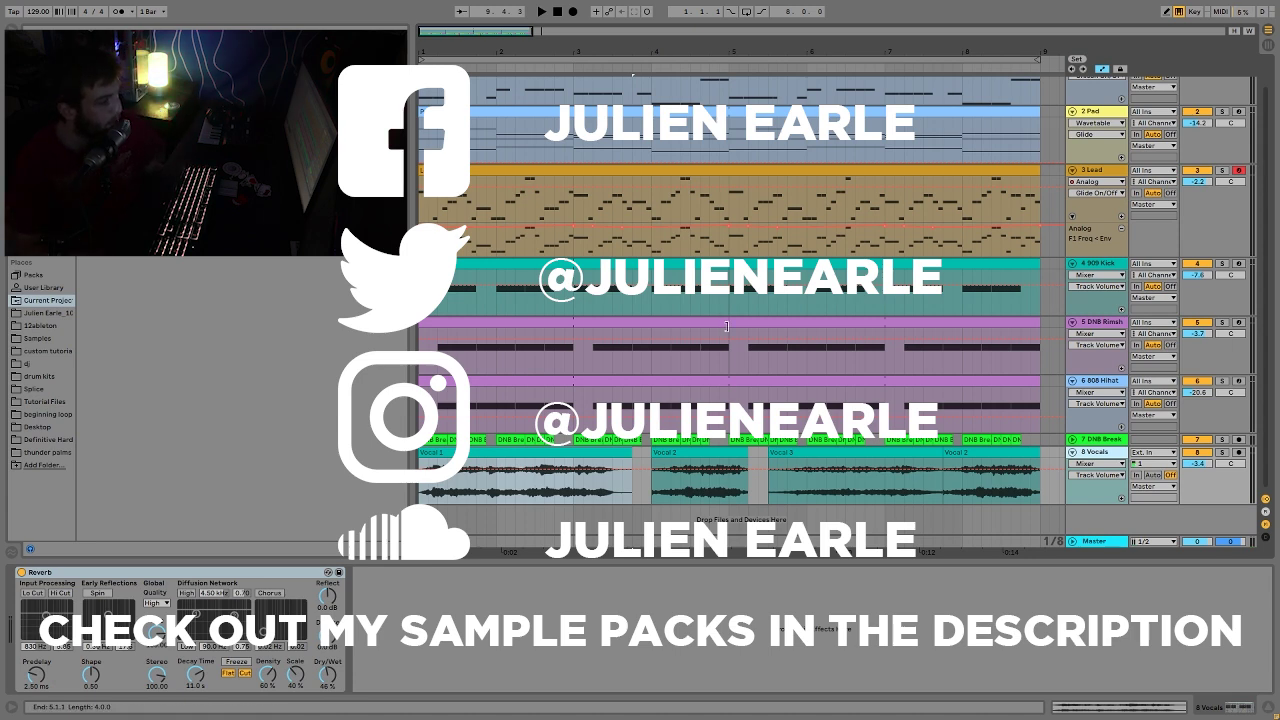
scroll(943, 409, up, 2)
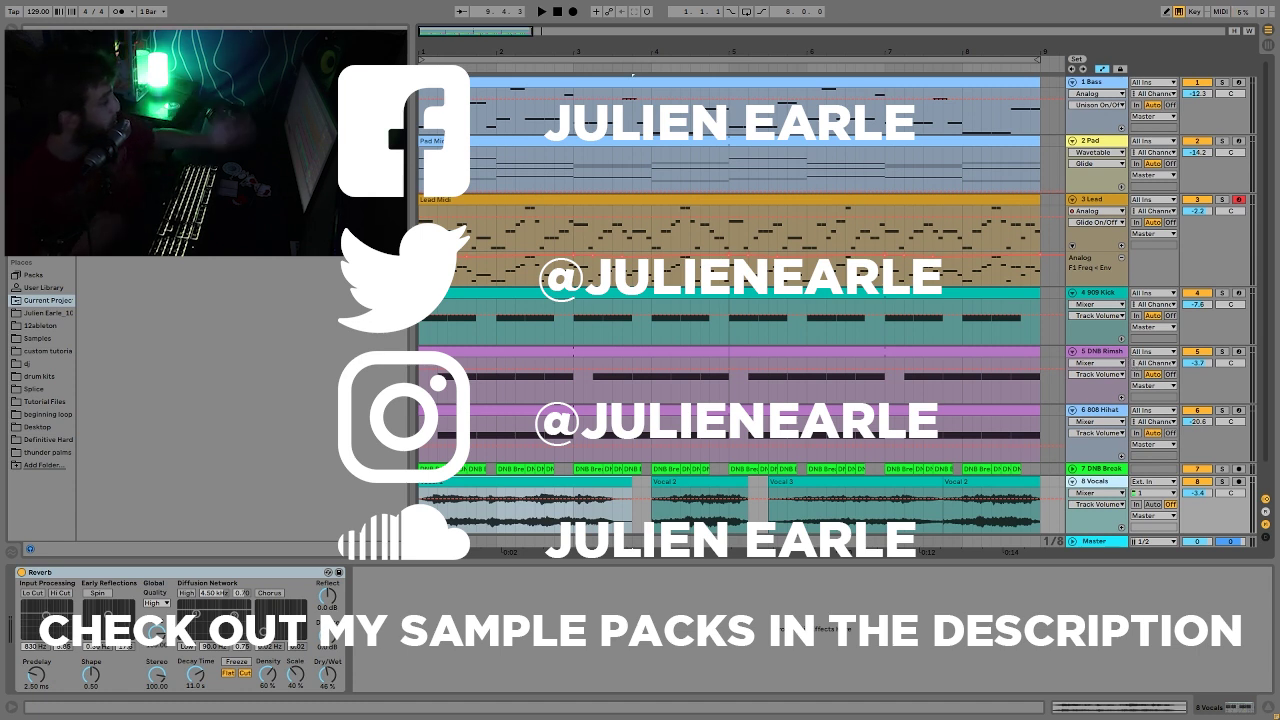
click(1094, 211)
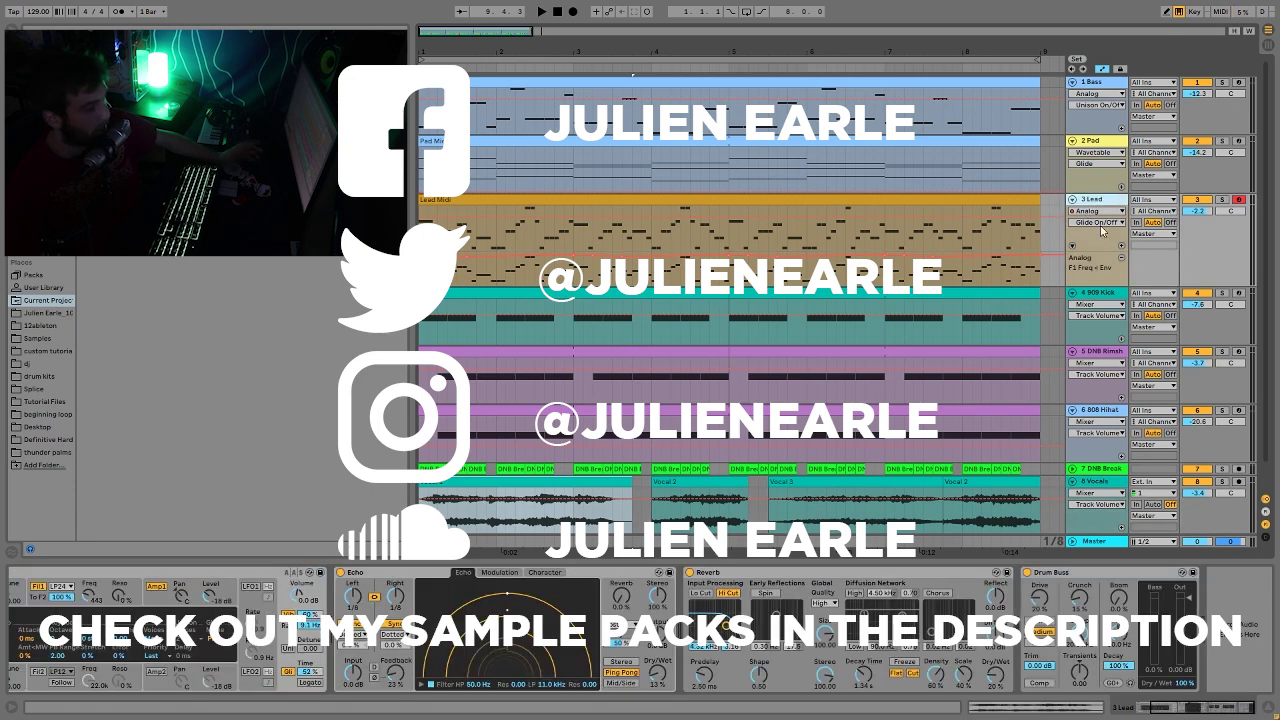
click(1097, 294)
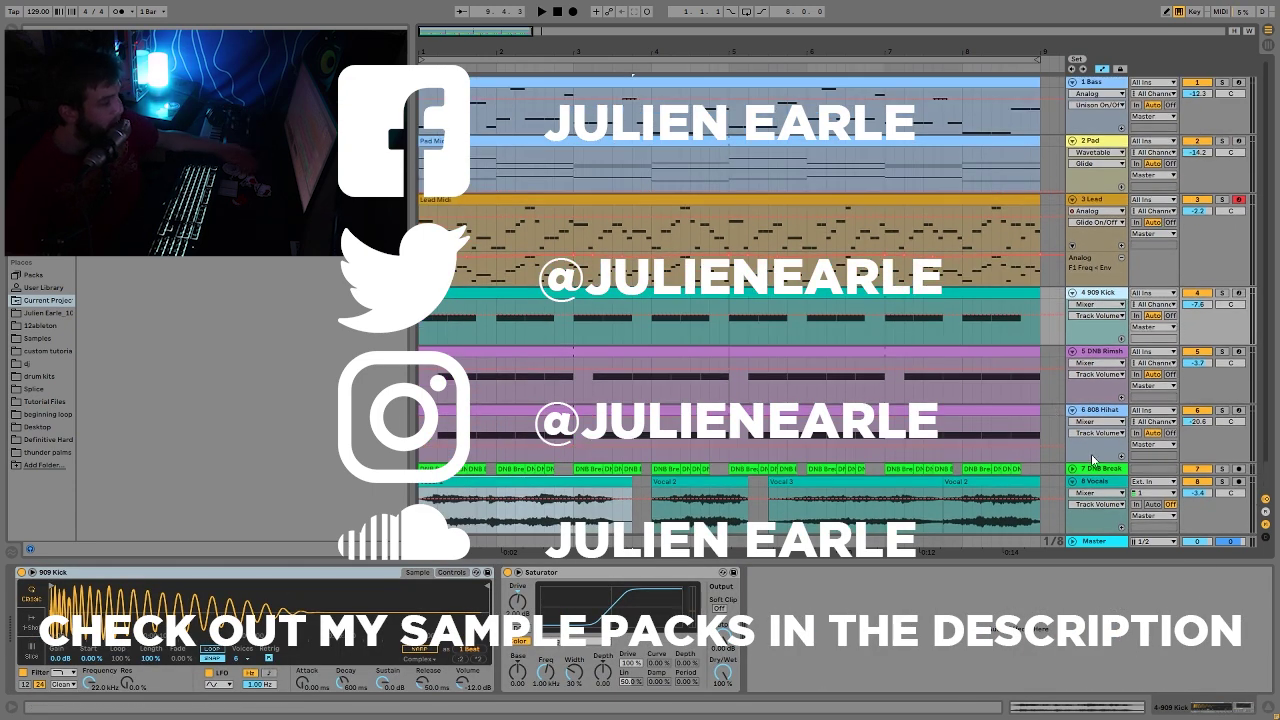
click(1271, 701)
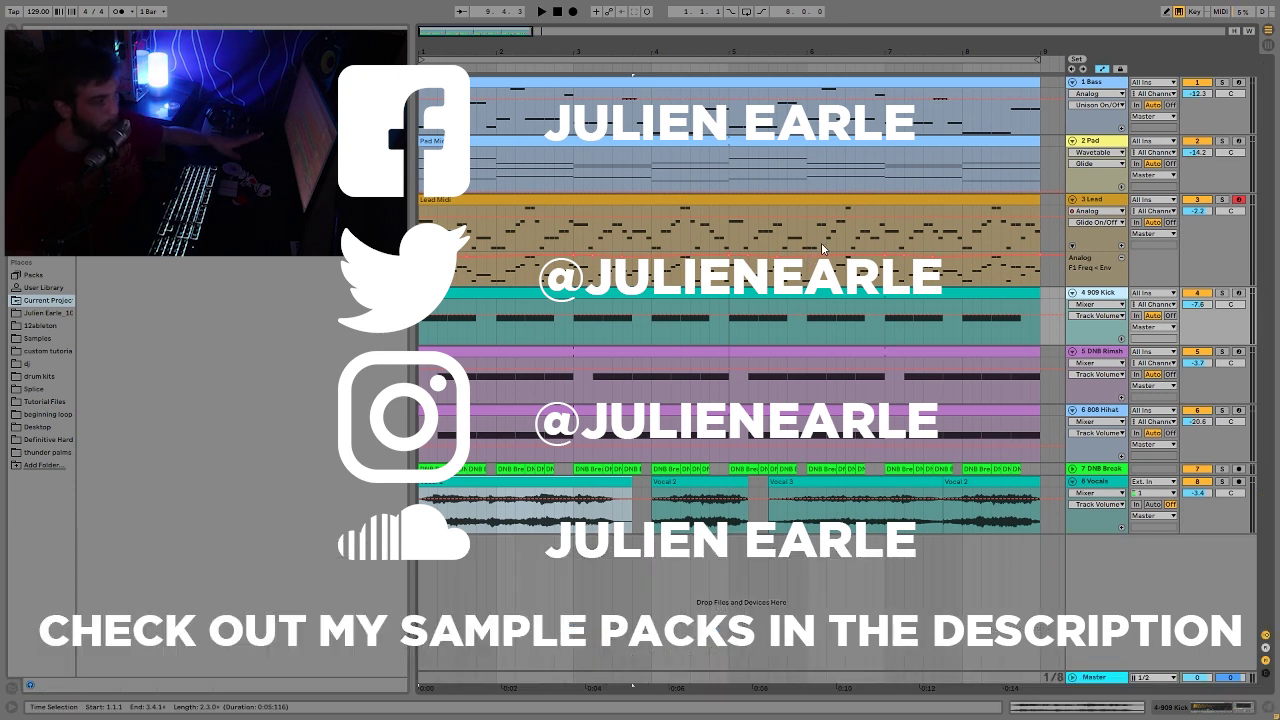